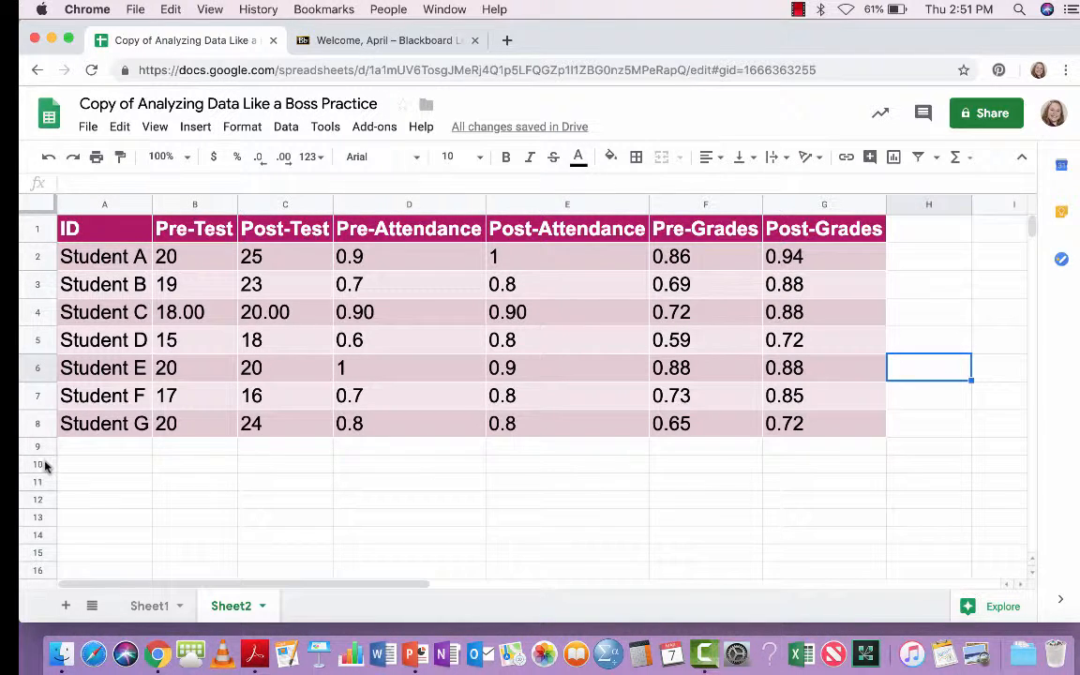
Set the font size of the whole of row 10, below the student table, to 12
{"action": "left_click", "coordinate": [38, 424]}
{"action": "left_click_drag", "start_coordinate": [39, 424], "coordinate": [38, 459]}
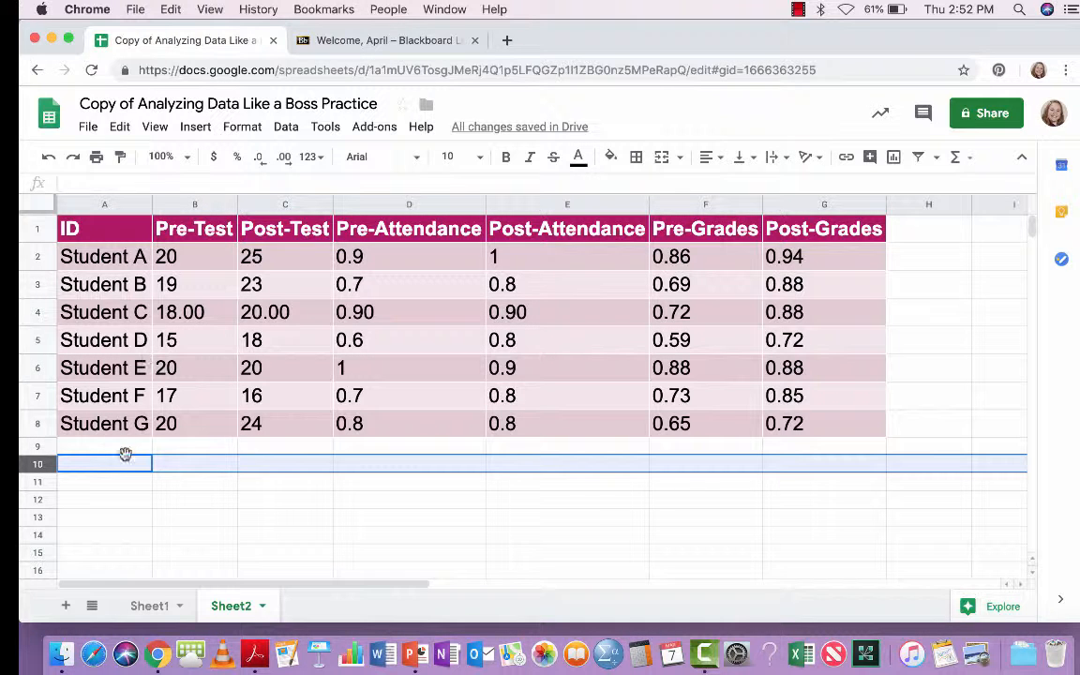
{"action": "left_click", "coordinate": [453, 157]}
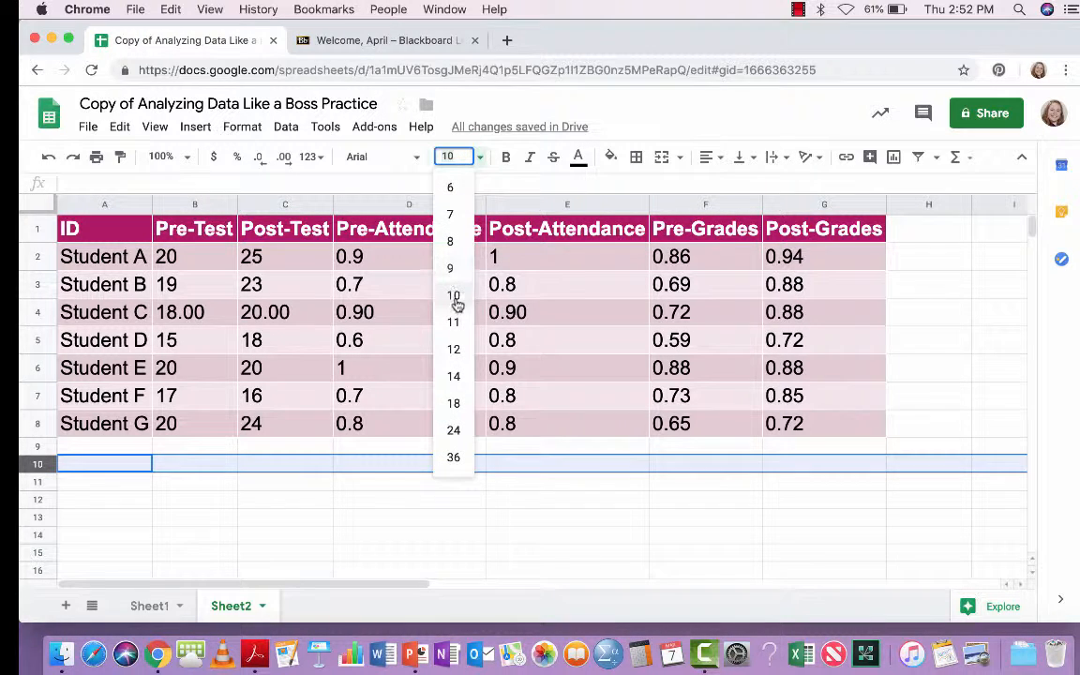
{"action": "left_click", "coordinate": [453, 345]}
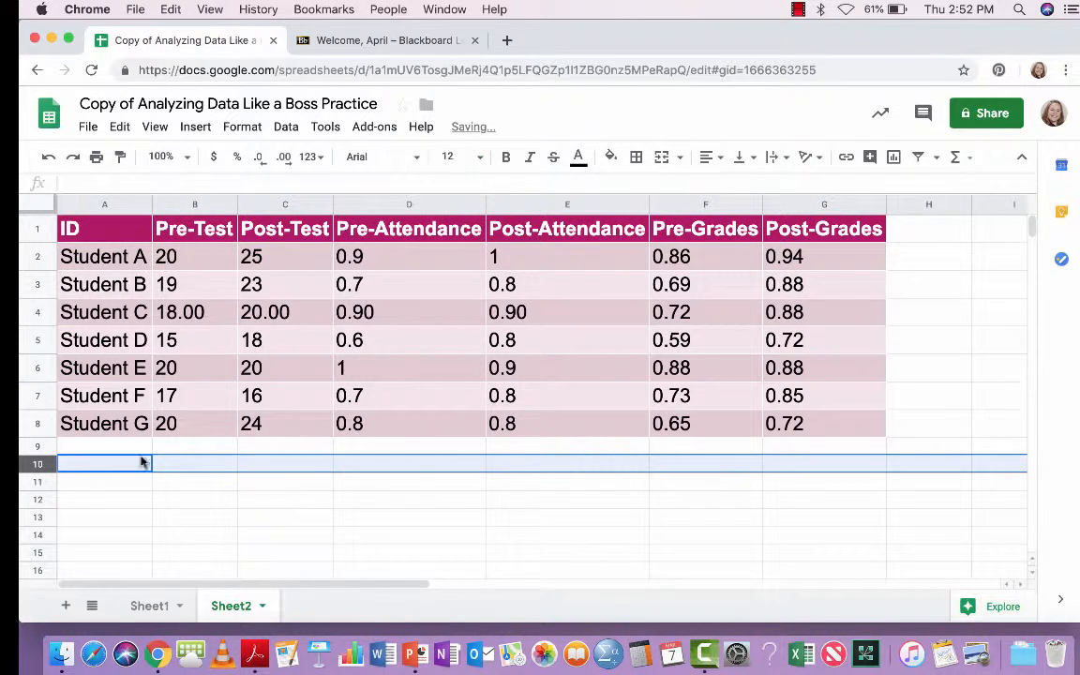
Label cell A10 "Average/Mean"
{"action": "left_click", "coordinate": [85, 463]}
{"action": "type", "text": "Average"}
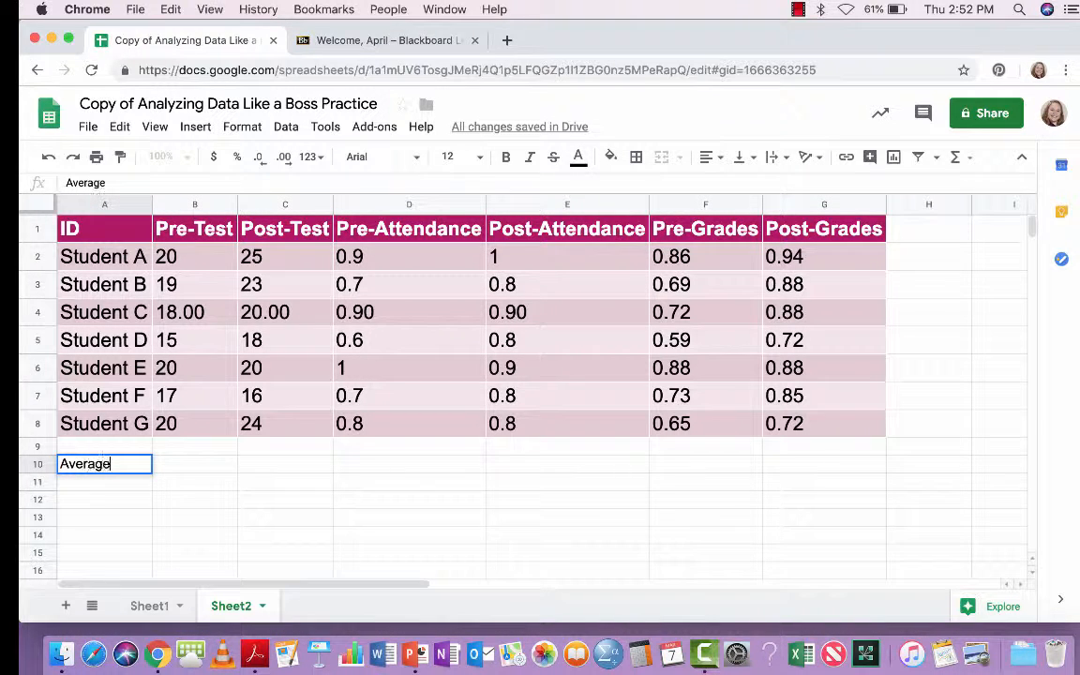
{"action": "type", "text": "/Mean"}
{"action": "key", "text": "Tab"}
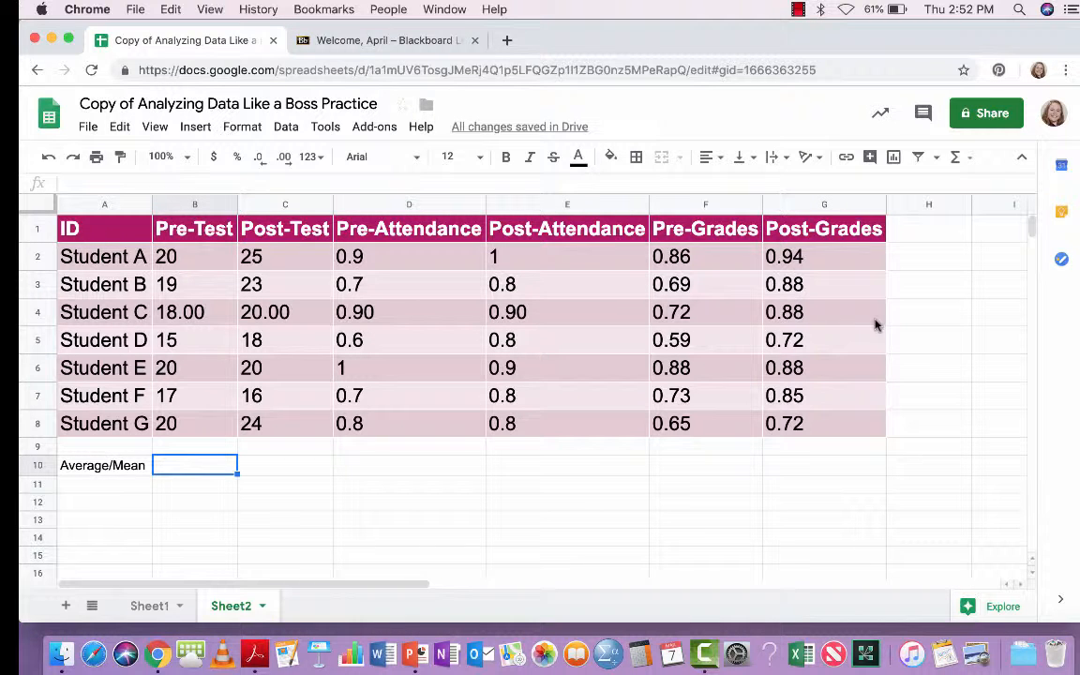
Calculate the Pre-Test average in cell B10 with the AVERAGE function over B2:B8
{"action": "left_click", "coordinate": [970, 160]}
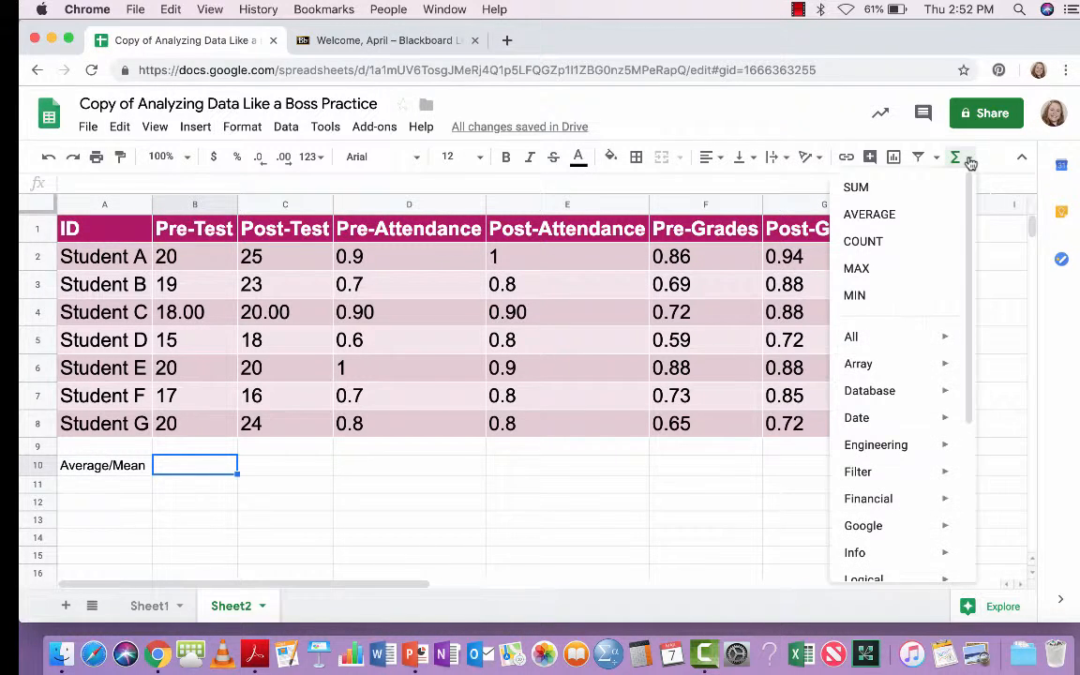
{"action": "left_click", "coordinate": [924, 214]}
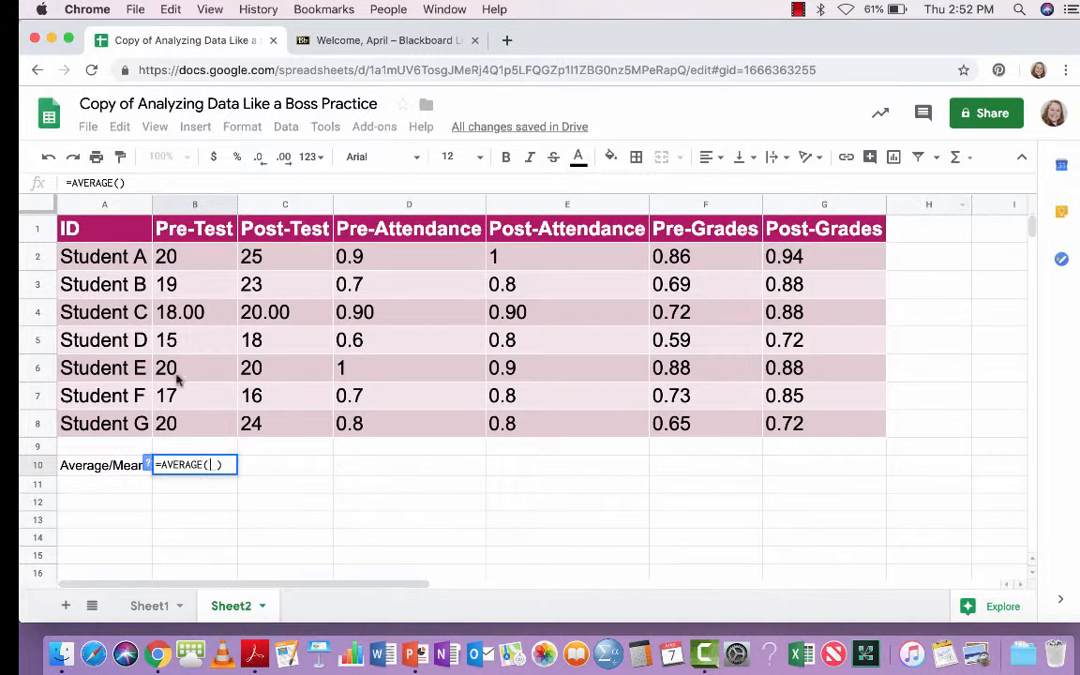
{"action": "left_click_drag", "start_coordinate": [167, 253], "coordinate": [180, 423]}
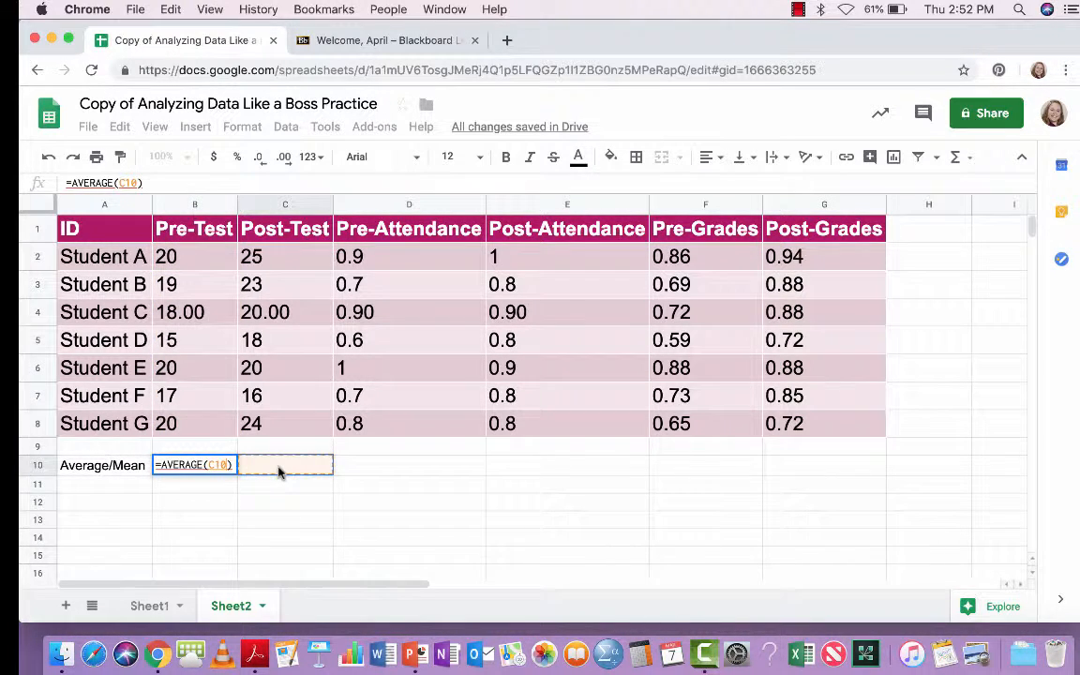
{"action": "key", "text": "Return"}
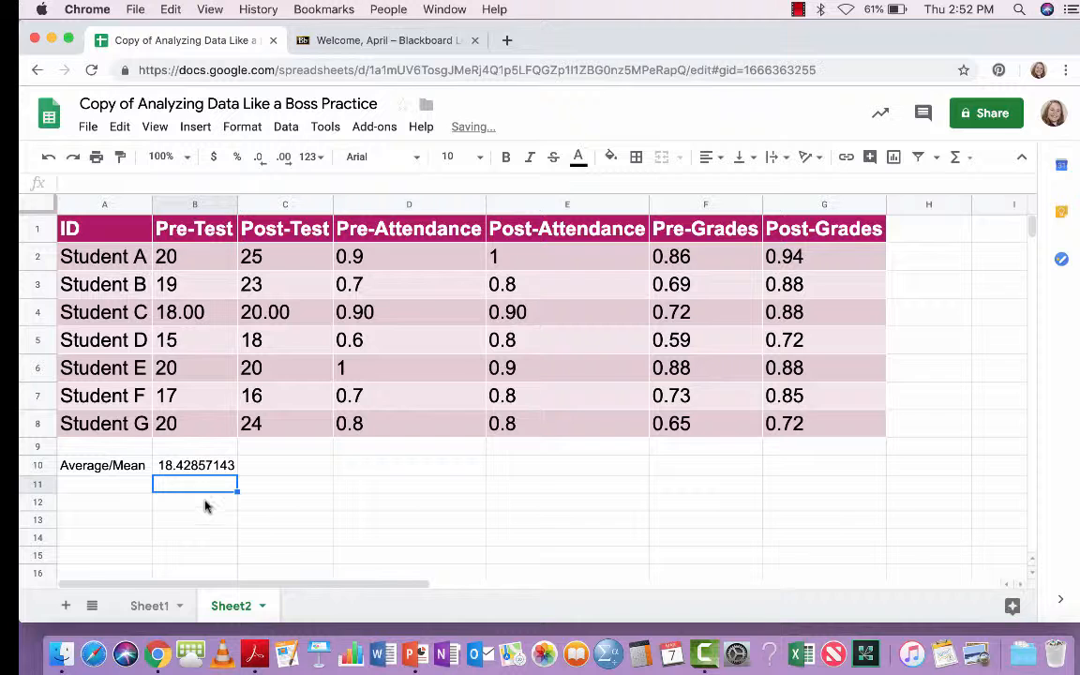
Calculate the Post-Test average in cell C10 with the AVERAGE function over C2:C8
{"action": "left_click", "coordinate": [273, 467]}
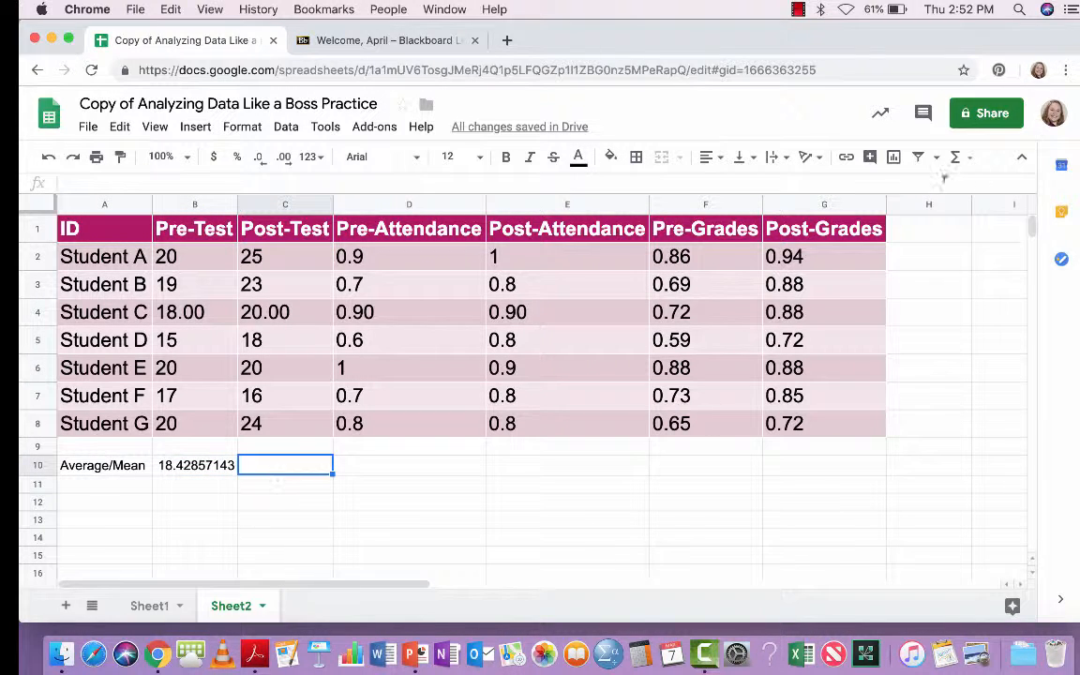
{"action": "left_click", "coordinate": [955, 157]}
{"action": "left_click", "coordinate": [937, 211]}
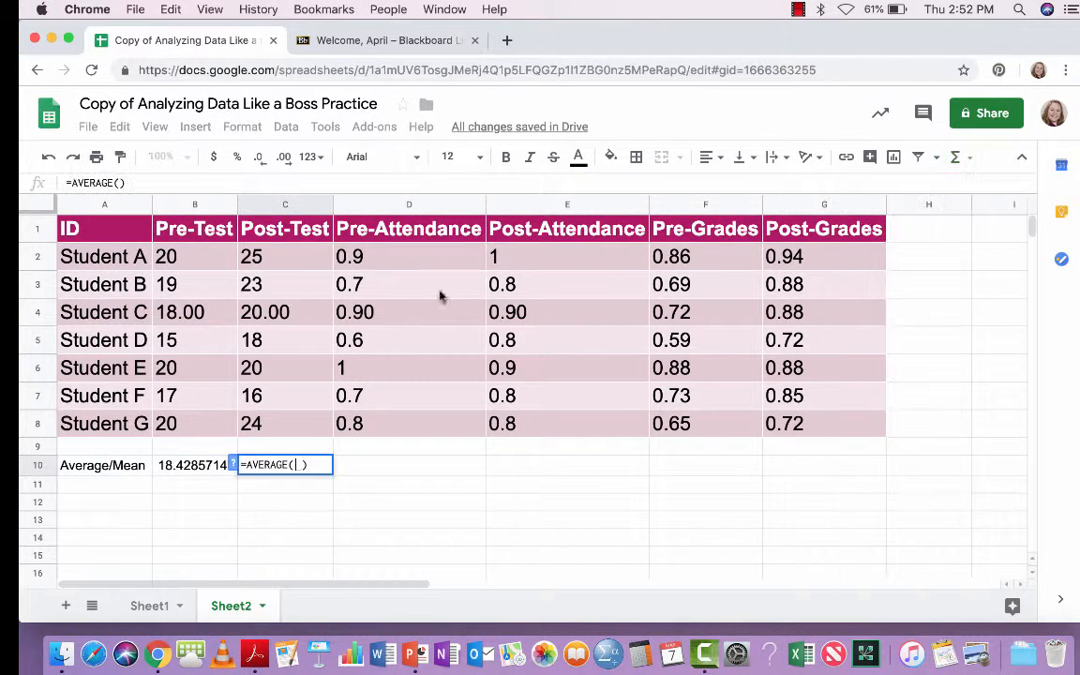
{"action": "left_click_drag", "start_coordinate": [295, 251], "coordinate": [286, 421]}
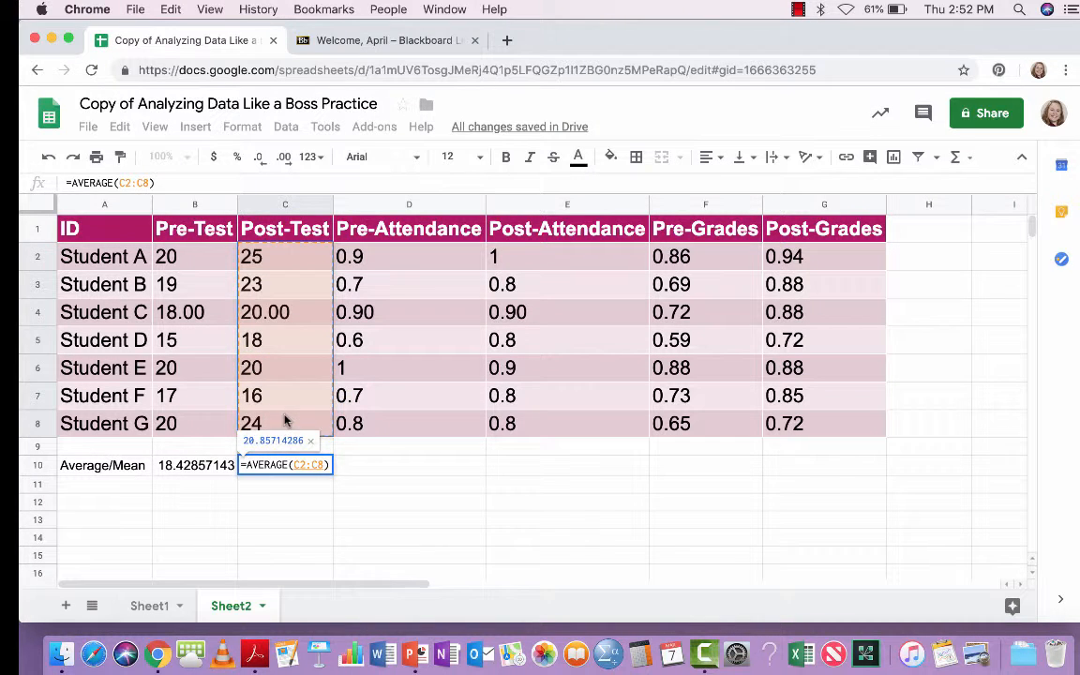
{"action": "key", "text": "Return"}
Calculate the Pre-Attendance average in cell D10 with the AVERAGE function over D2:D8
{"action": "left_click", "coordinate": [385, 468]}
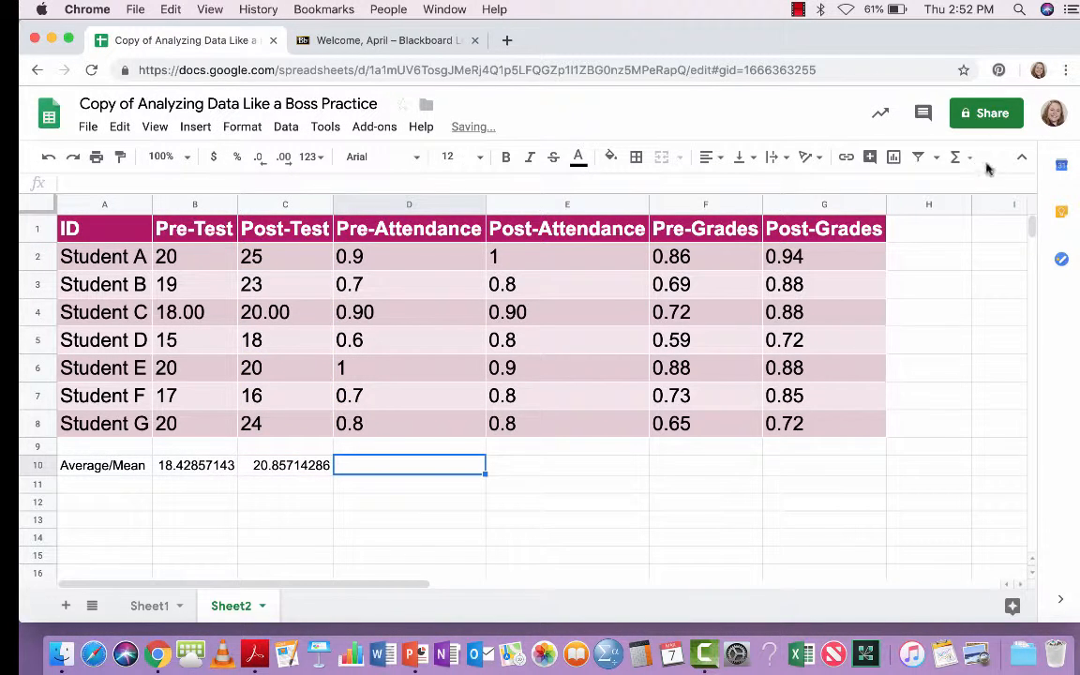
{"action": "left_click", "coordinate": [956, 156]}
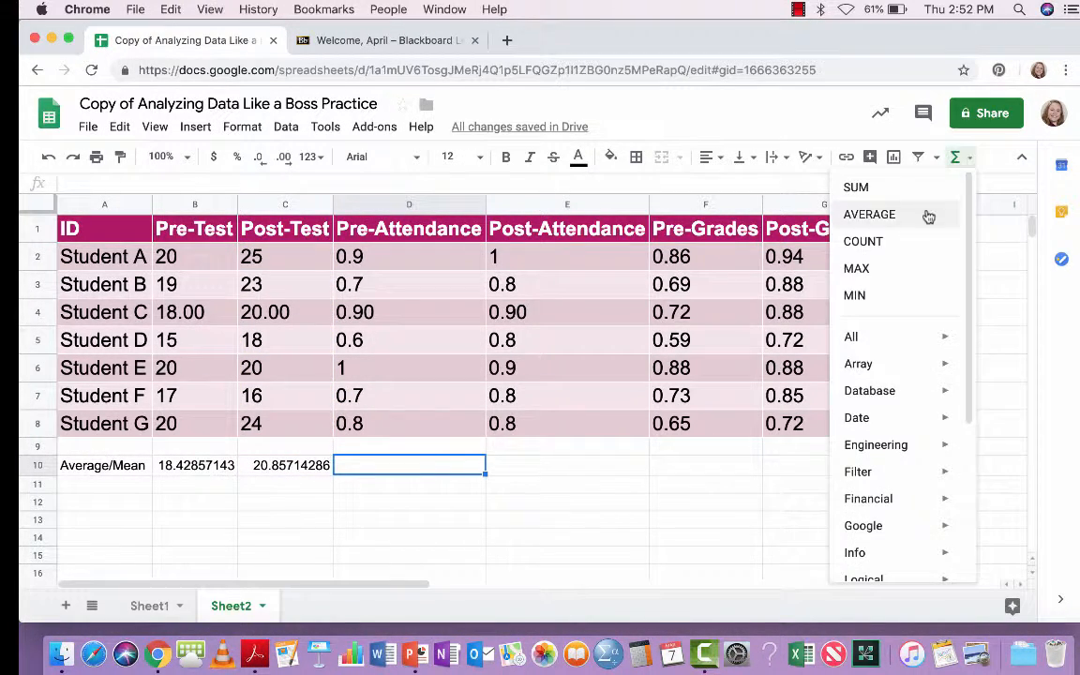
{"action": "left_click", "coordinate": [928, 217]}
{"action": "left_click_drag", "start_coordinate": [410, 263], "coordinate": [401, 415]}
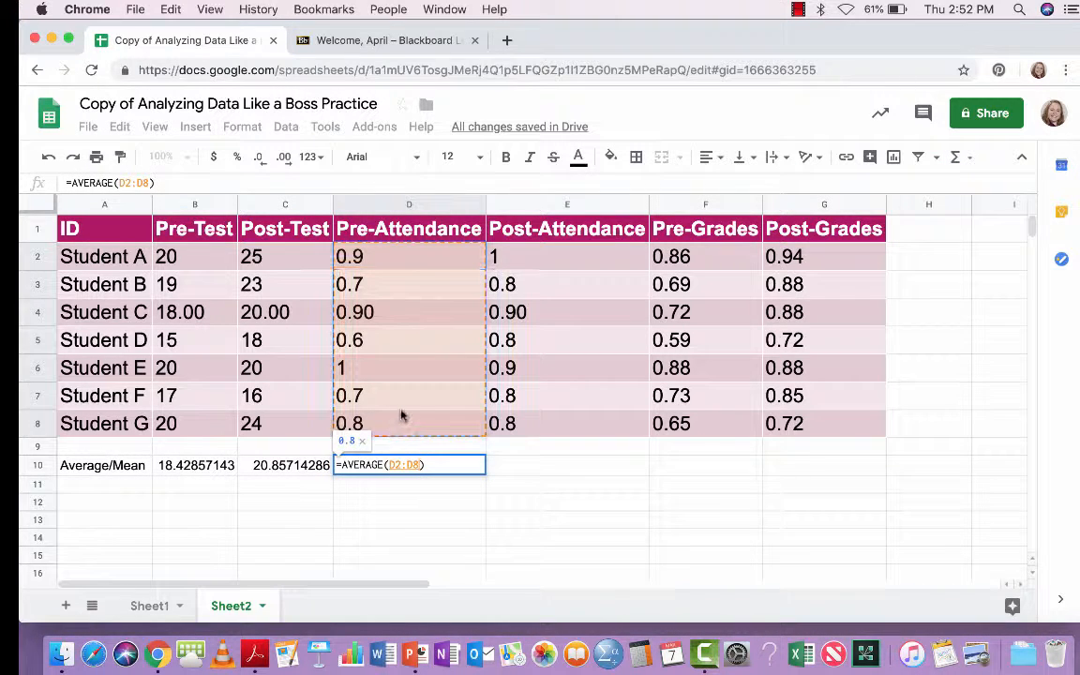
{"action": "key", "text": "Return"}
Calculate the Post-Attendance average in cell E10 with the AVERAGE function over E2:E8
{"action": "left_click", "coordinate": [549, 467]}
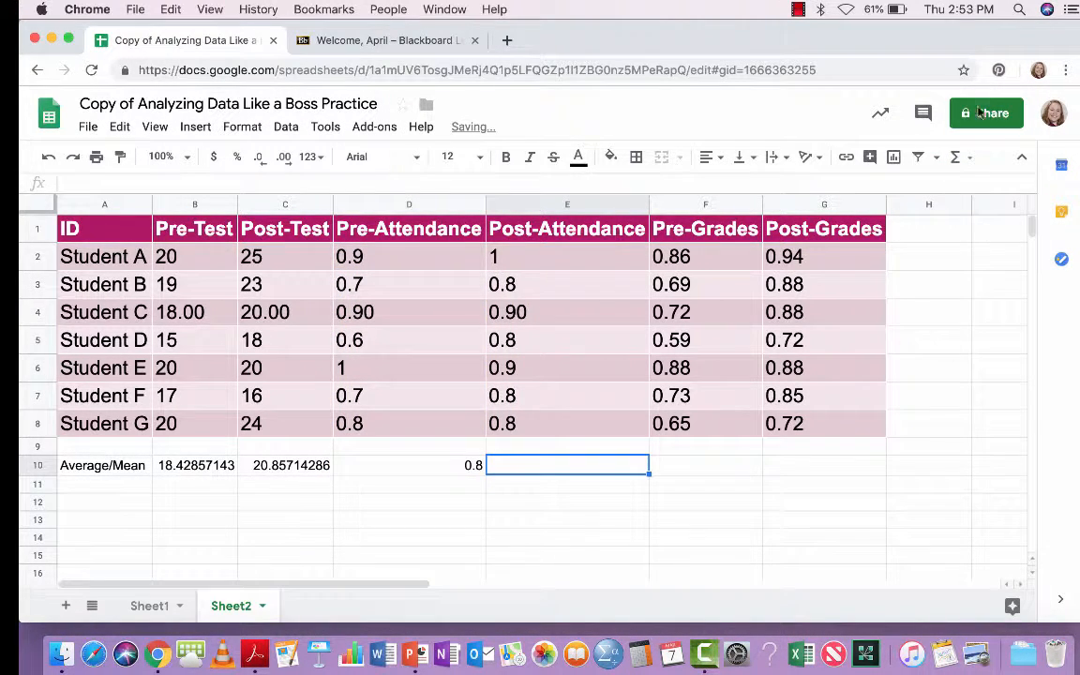
{"action": "left_click", "coordinate": [956, 156]}
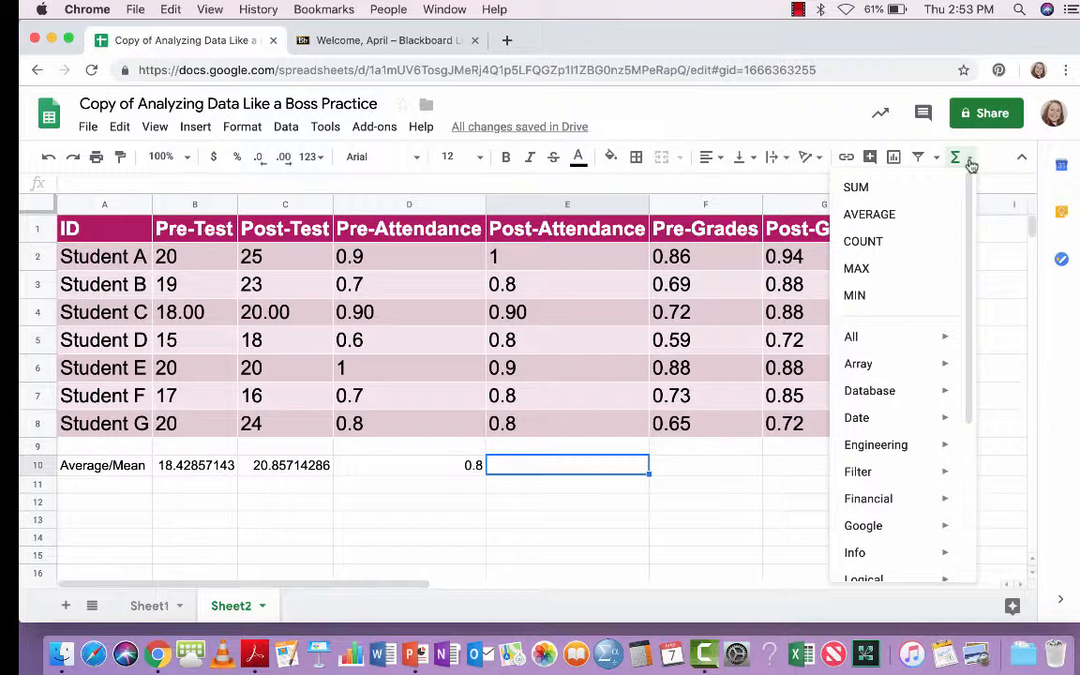
{"action": "left_click", "coordinate": [933, 219]}
{"action": "left_click_drag", "start_coordinate": [525, 257], "coordinate": [566, 424]}
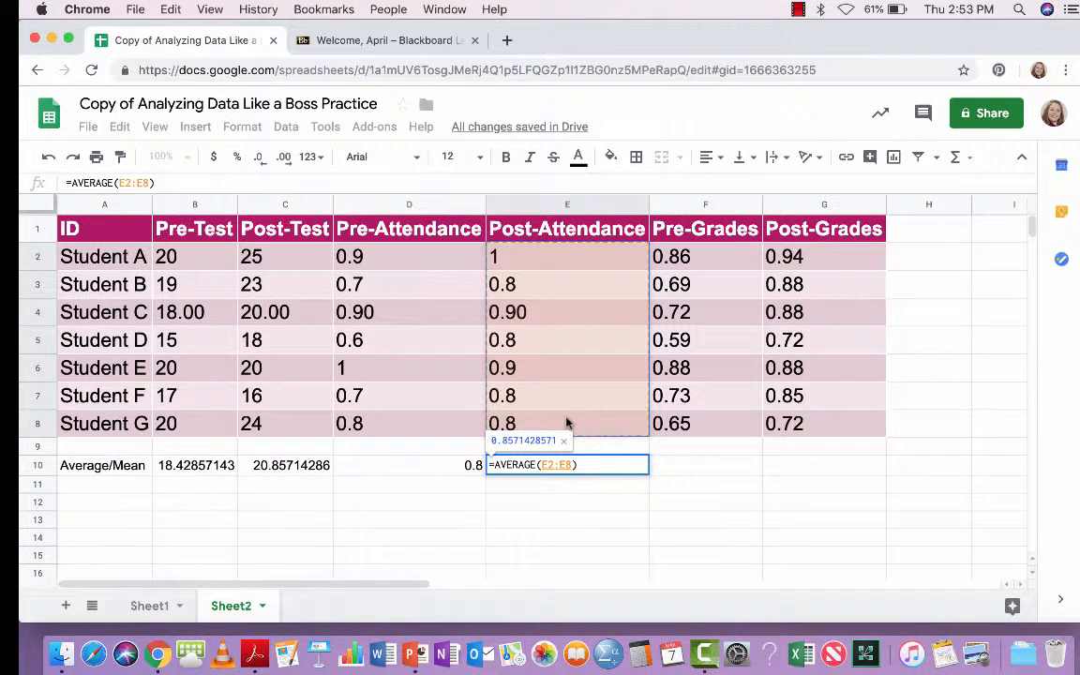
{"action": "key", "text": "Return"}
Calculate the Pre-Grades average in cell F10 with the AVERAGE function over F2:F8
{"action": "left_click", "coordinate": [694, 468]}
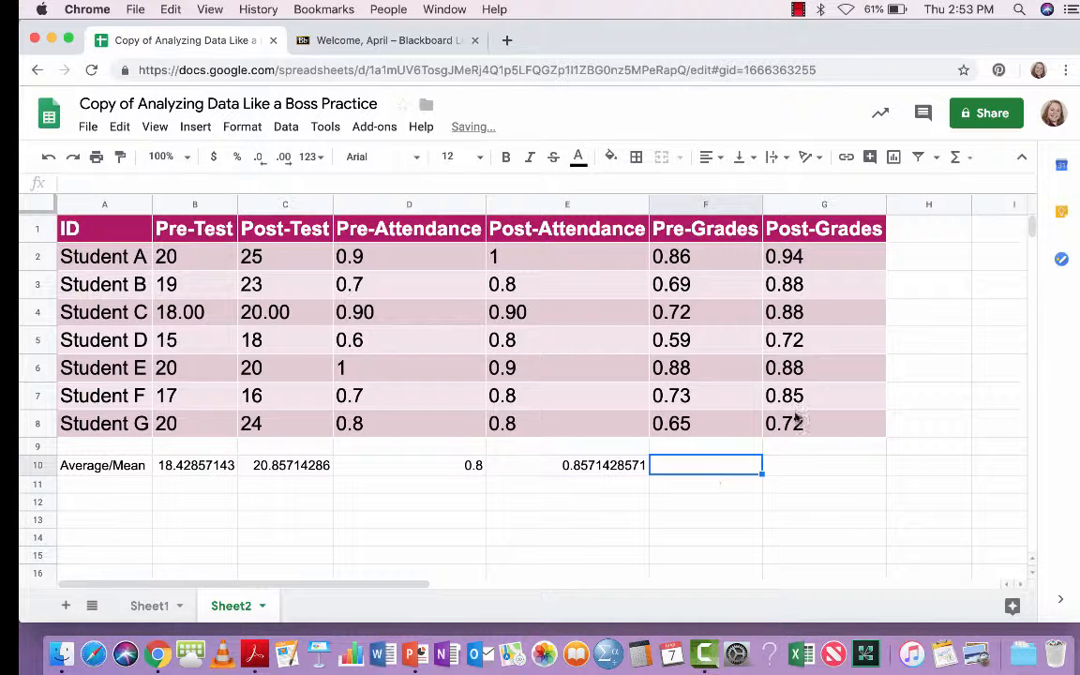
{"action": "left_click", "coordinate": [971, 159]}
{"action": "left_click", "coordinate": [867, 215]}
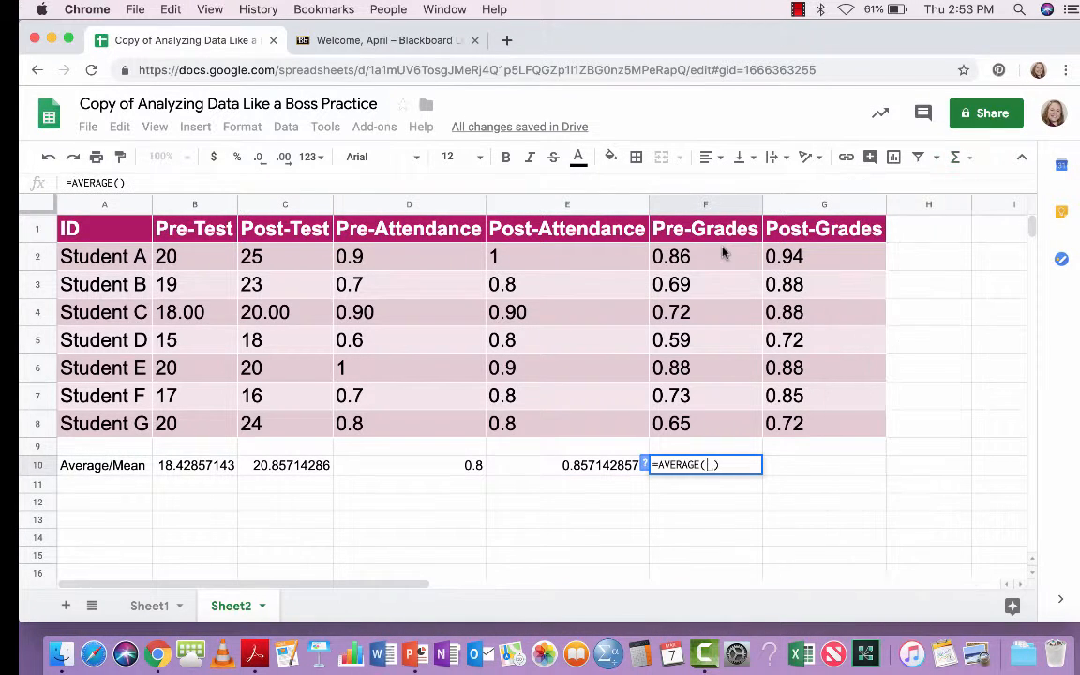
{"action": "left_click_drag", "start_coordinate": [723, 251], "coordinate": [698, 424]}
{"action": "key", "text": "Return"}
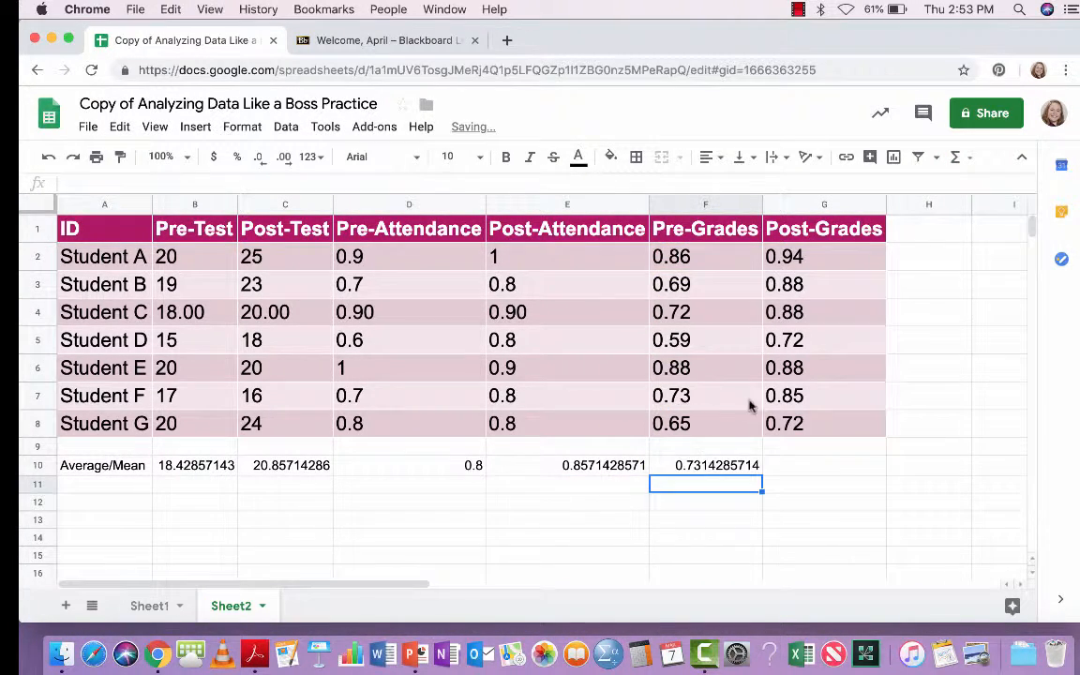
Calculate the Post-Grades average in cell G10 with the AVERAGE function over G2:G8
{"action": "left_click", "coordinate": [810, 466]}
{"action": "left_click_drag", "start_coordinate": [790, 261], "coordinate": [797, 427]}
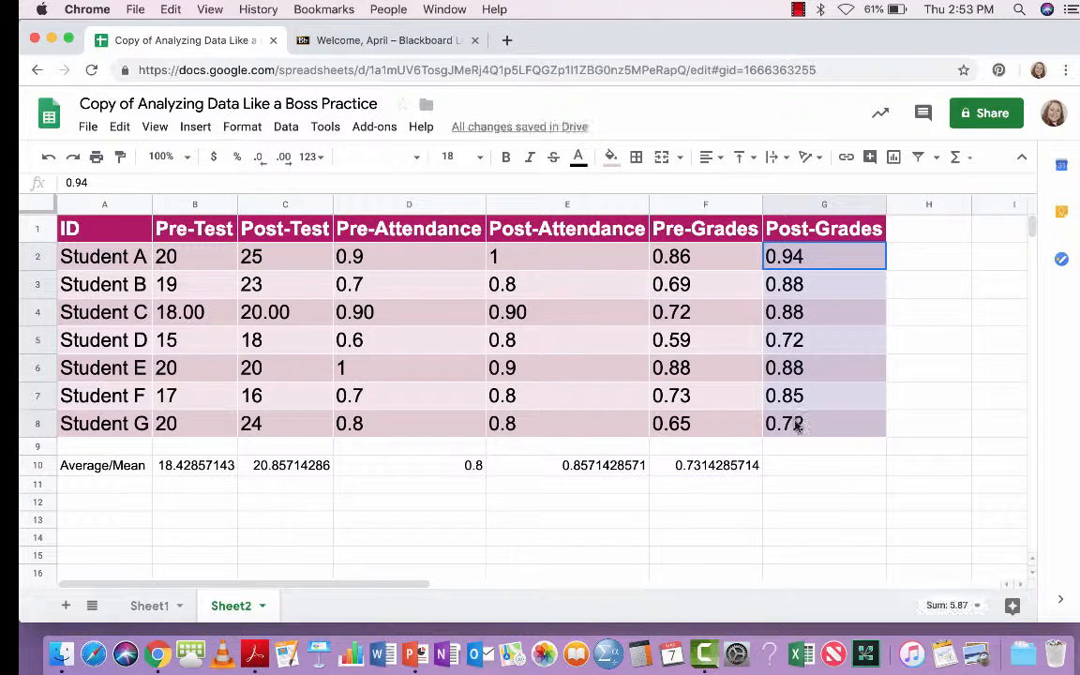
{"action": "left_click", "coordinate": [805, 467]}
{"action": "left_click", "coordinate": [969, 158]}
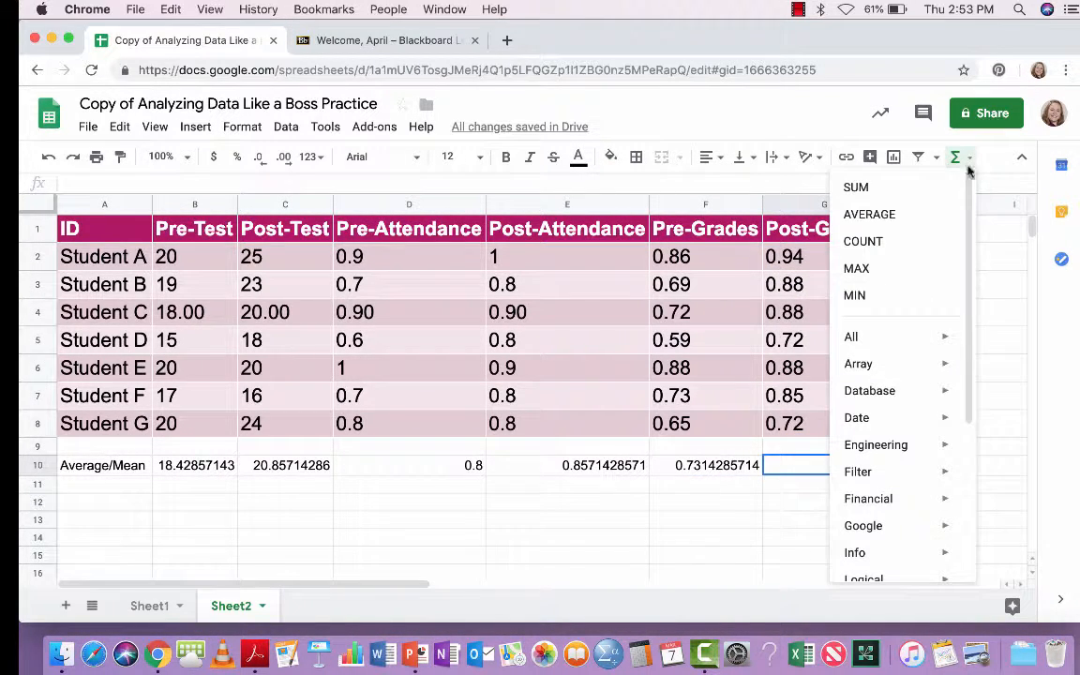
{"action": "left_click", "coordinate": [872, 214]}
{"action": "left_click_drag", "start_coordinate": [819, 253], "coordinate": [815, 423]}
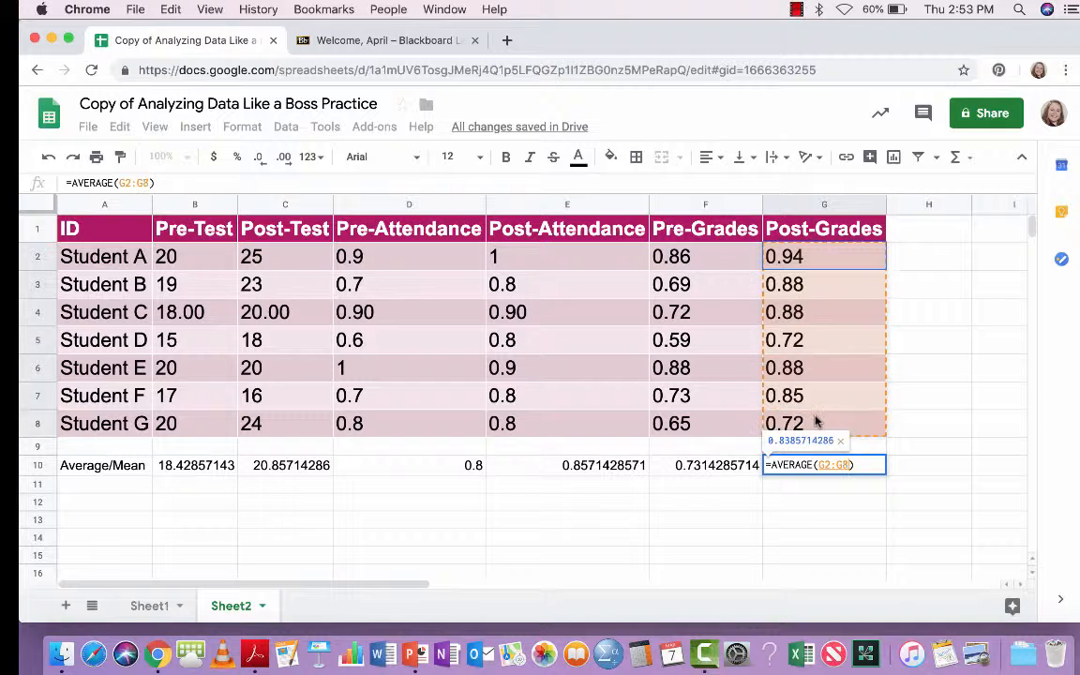
{"action": "key", "text": "Return"}
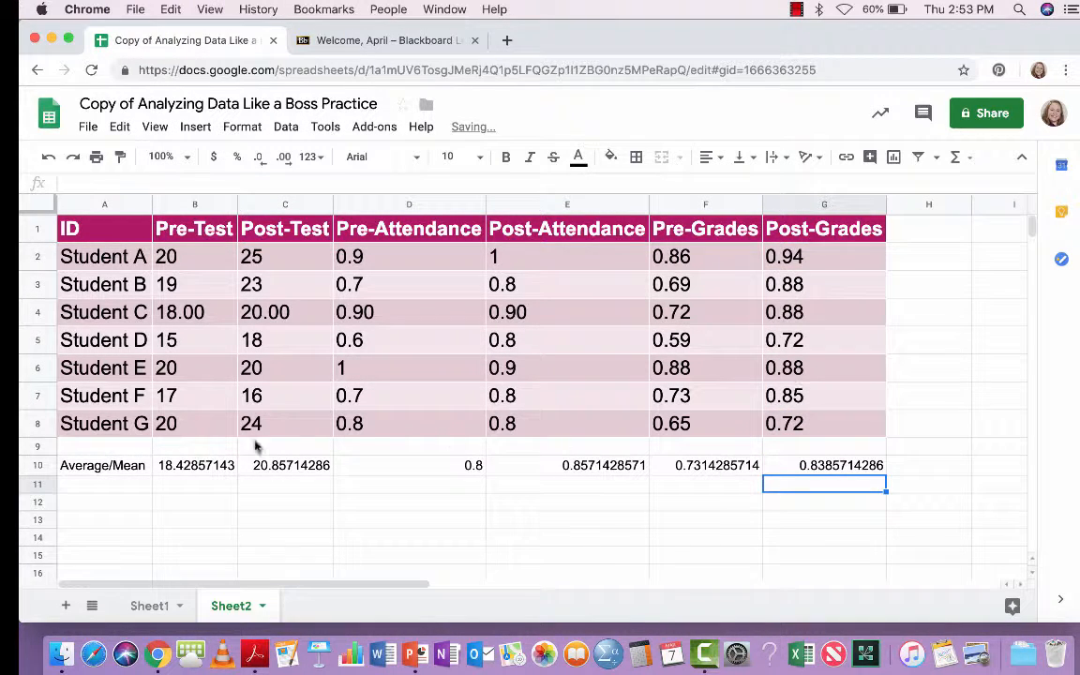
Reduce the averages in B10:G10 to two decimal places
{"action": "left_click", "coordinate": [230, 467]}
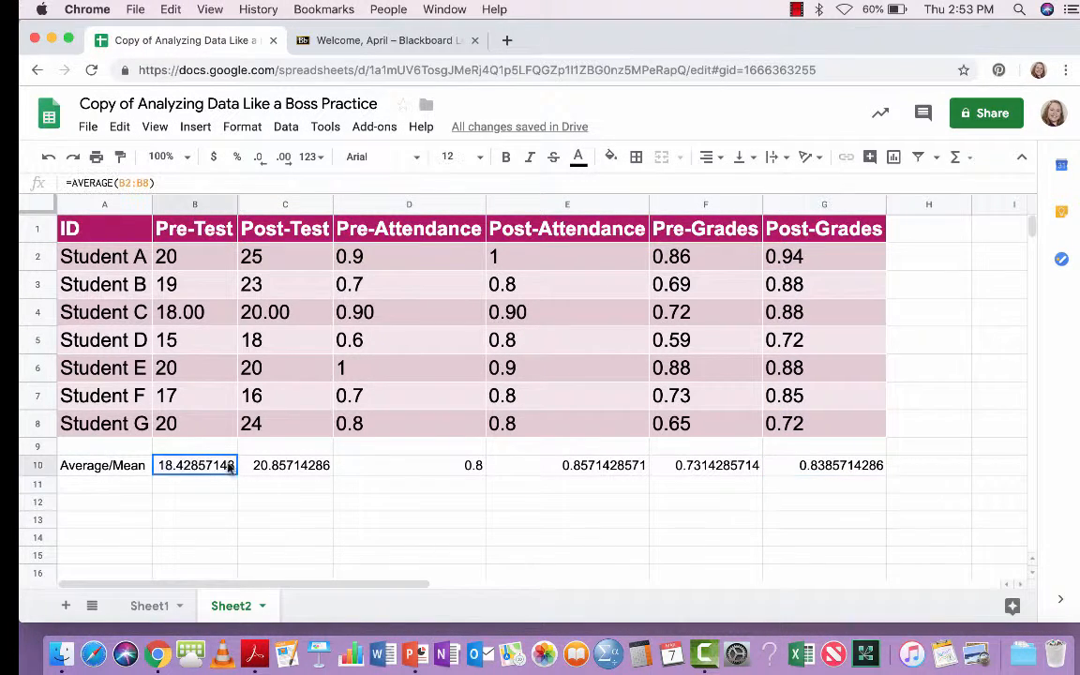
{"action": "left_click_drag", "start_coordinate": [229, 467], "coordinate": [827, 464]}
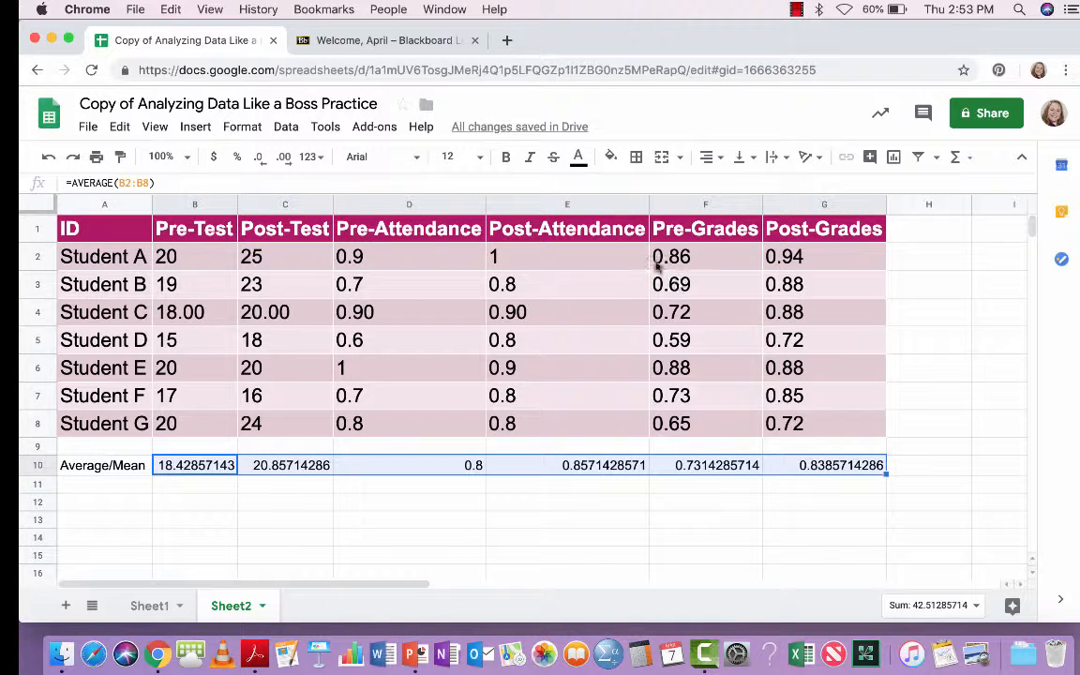
{"action": "left_click", "coordinate": [261, 160]}
{"action": "left_click", "coordinate": [260, 159]}
{"action": "left_click", "coordinate": [261, 160]}
{"action": "left_click", "coordinate": [261, 159]}
{"action": "left_click", "coordinate": [261, 160]}
{"action": "left_click", "coordinate": [260, 159]}
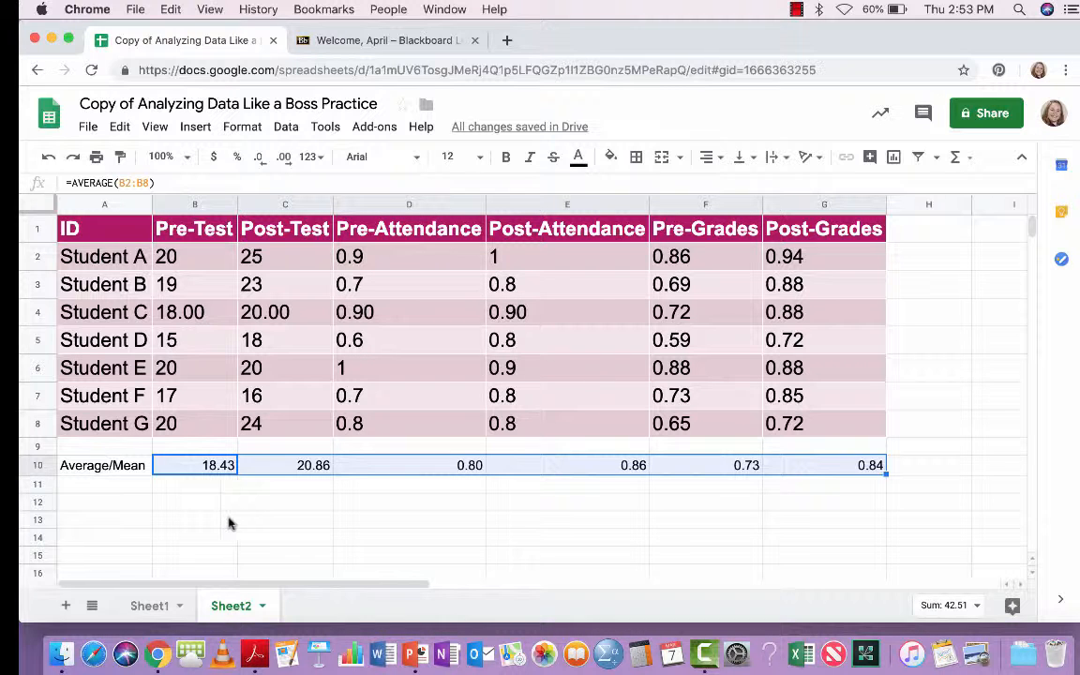
Label cell A12 "TTEST/P VALUE"
{"action": "left_click", "coordinate": [86, 497]}
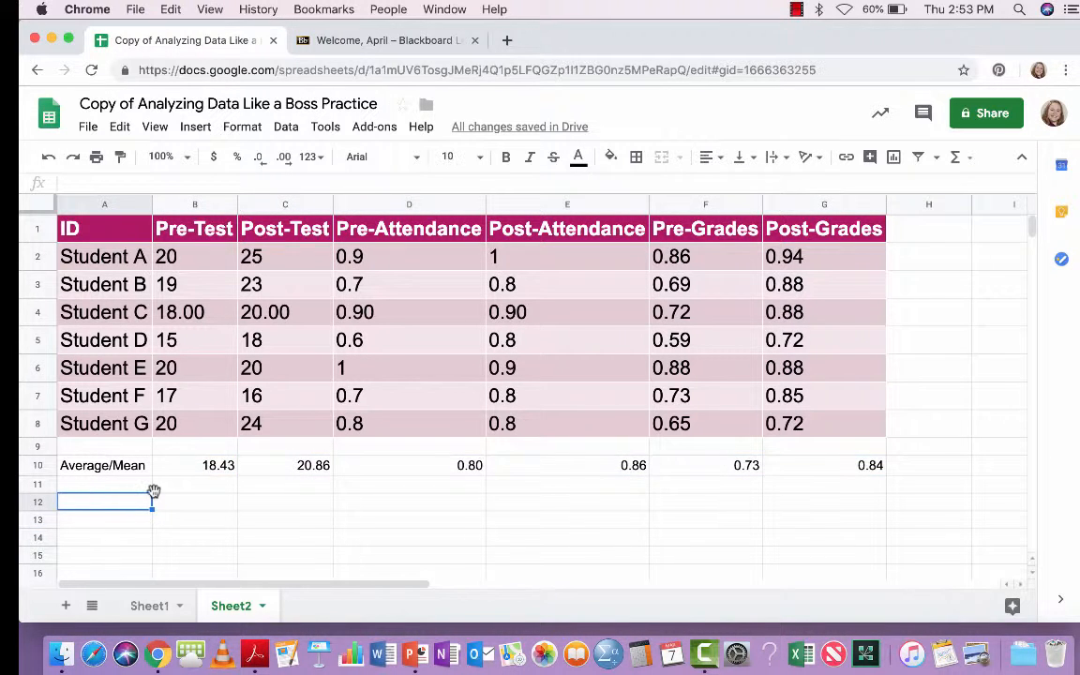
{"action": "type", "text": "TTE"}
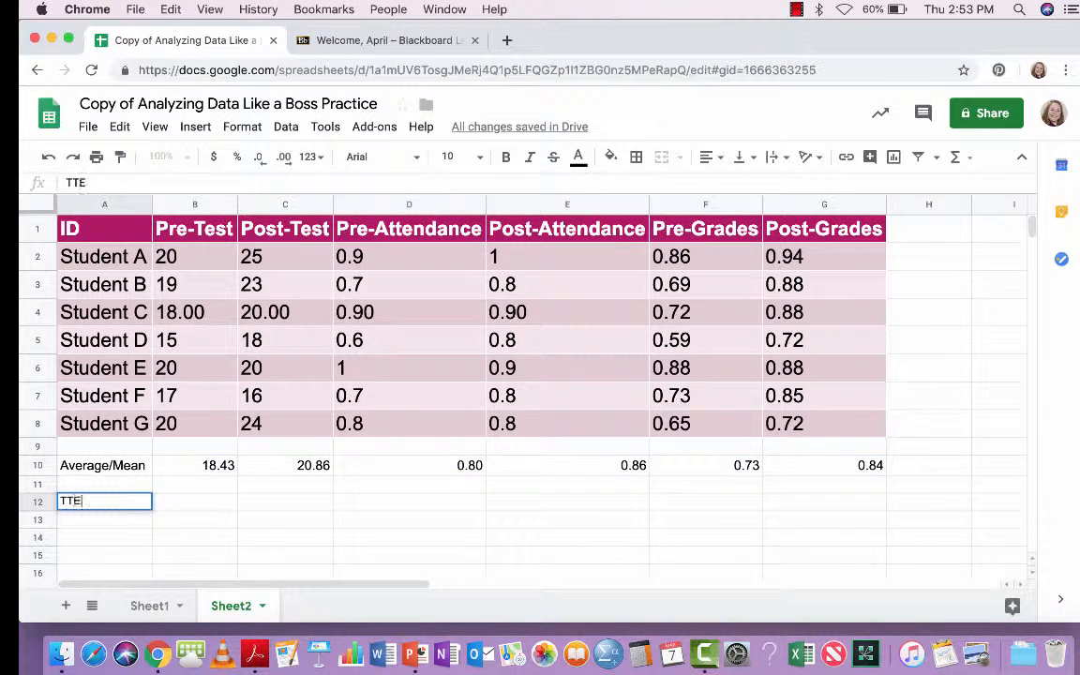
{"action": "type", "text": "ST/P VALUE"}
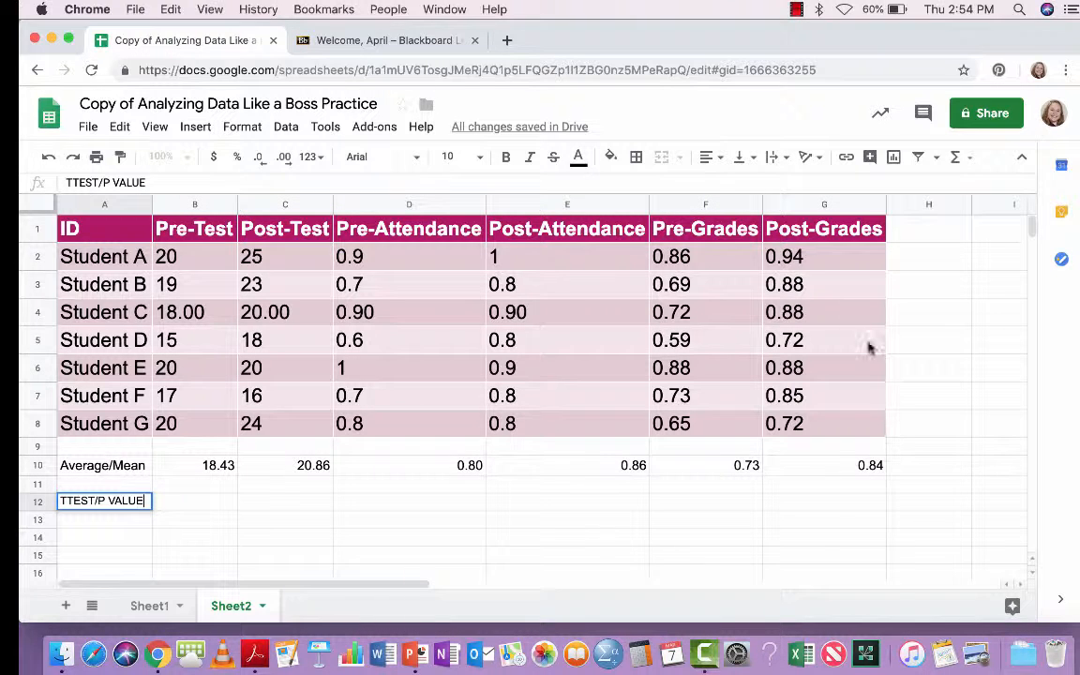
Insert the TTEST function into cell B12 from the list of all functions
{"action": "left_click", "coordinate": [178, 504]}
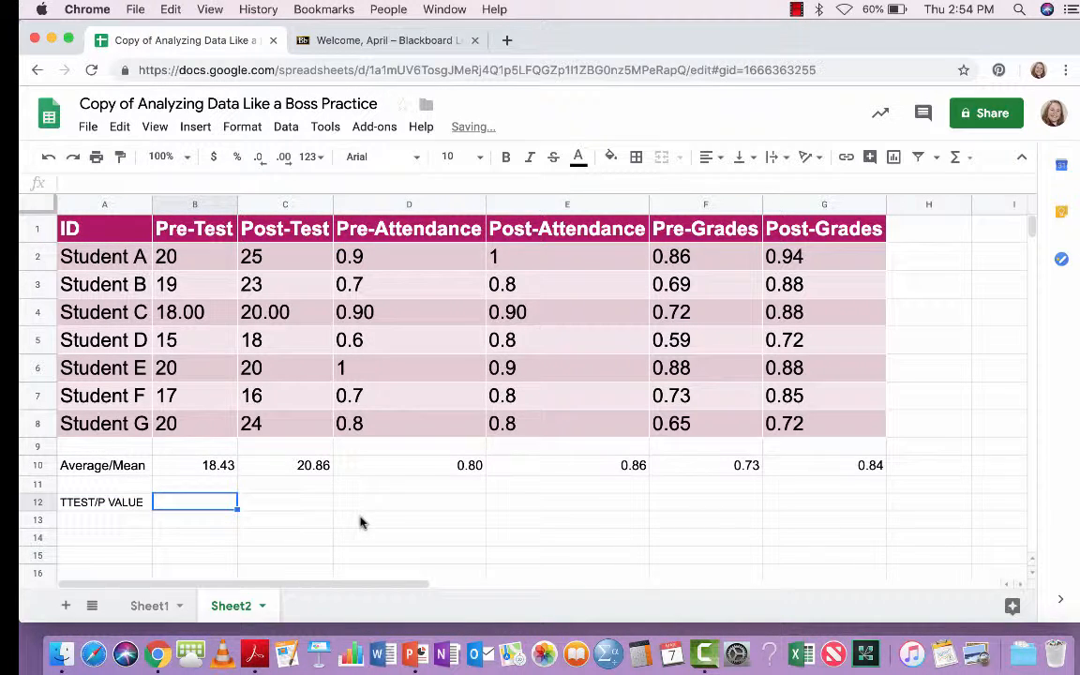
{"action": "left_click", "coordinate": [970, 160]}
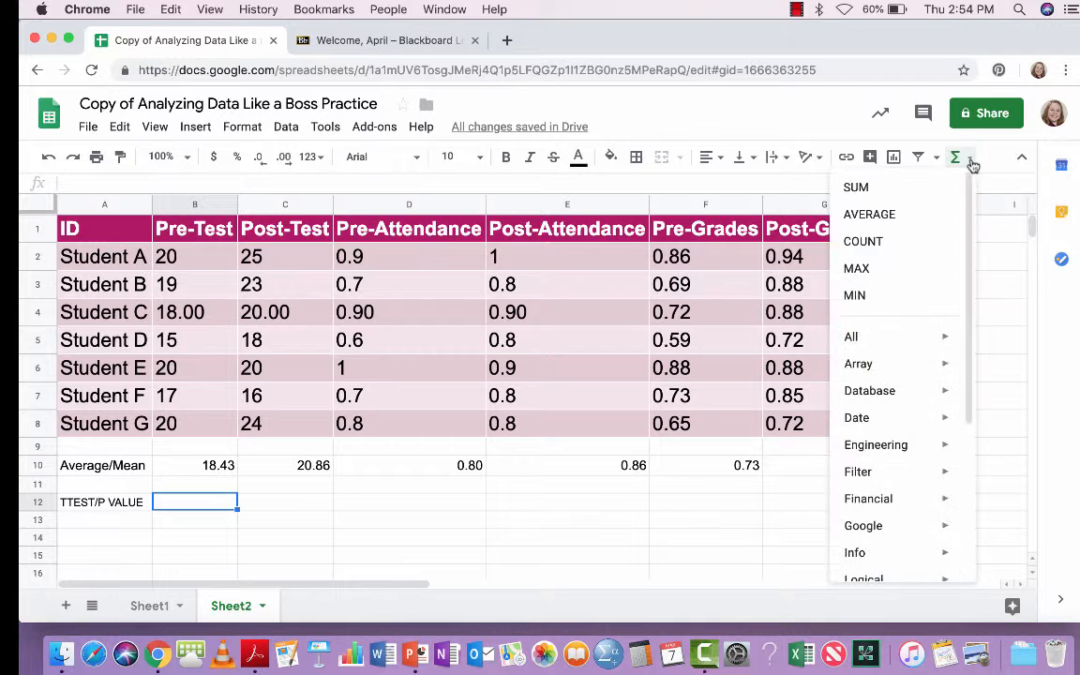
{"action": "mouse_move", "coordinate": [919, 340]}
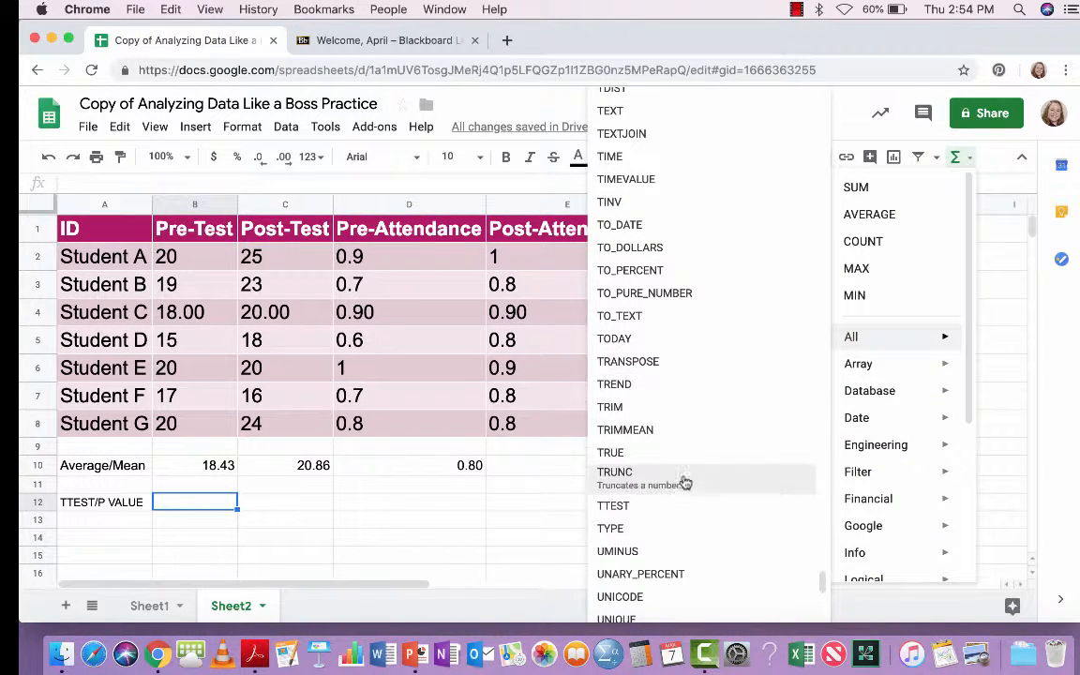
{"action": "mouse_move", "coordinate": [822, 581]}
{"action": "left_mouse_down"}
{"action": "mouse_move", "coordinate": [816, 90]}
{"action": "mouse_move", "coordinate": [823, 578]}
{"action": "left_mouse_up"}
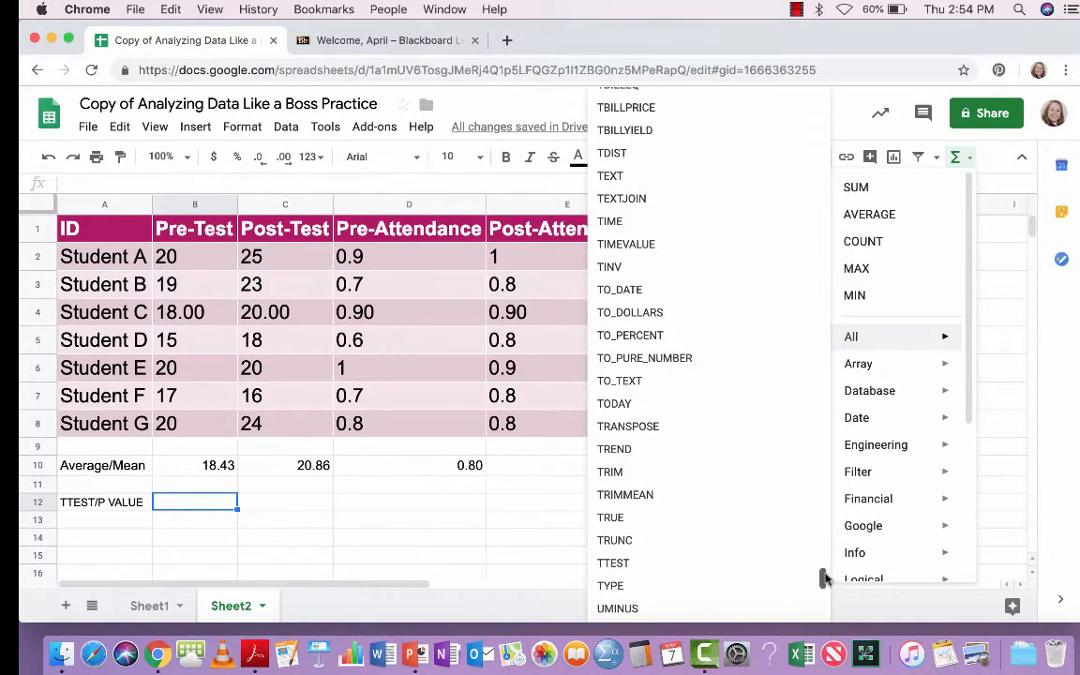
{"action": "scroll", "coordinate": [823, 578], "scroll_direction": "down", "scroll_amount": 2}
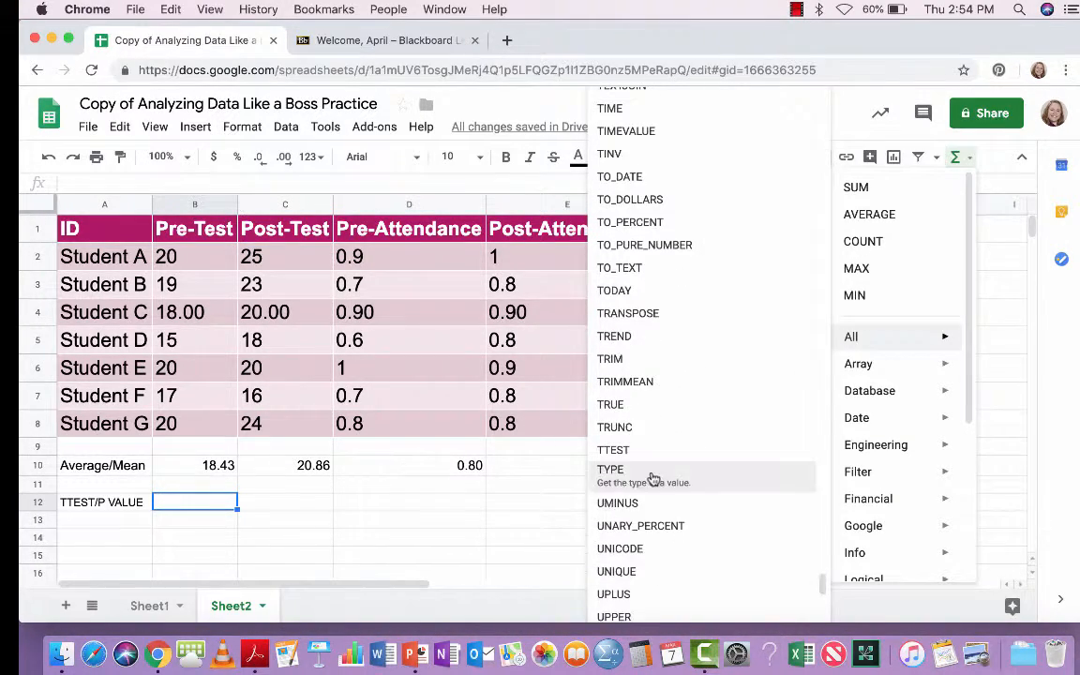
{"action": "left_click", "coordinate": [630, 449]}
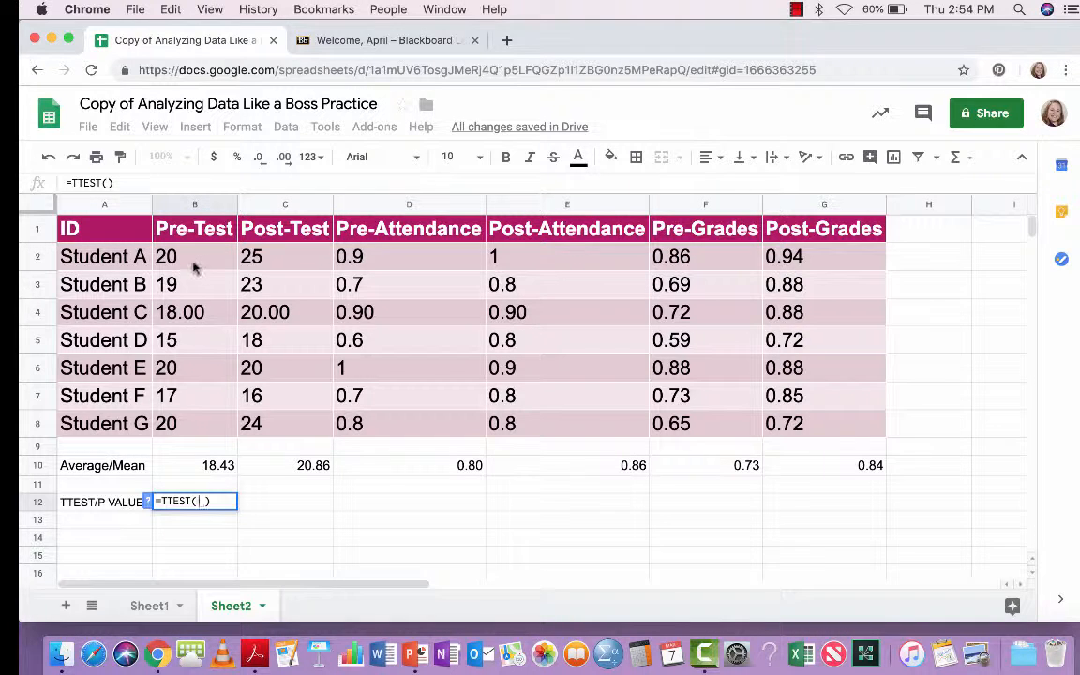
Complete the B12 t-test comparing Pre-Test B2:B8 with Post-Test C2:C8, using 2 tails and type 1
{"action": "left_click_drag", "start_coordinate": [194, 262], "coordinate": [185, 422]}
{"action": "type", "text": ","}
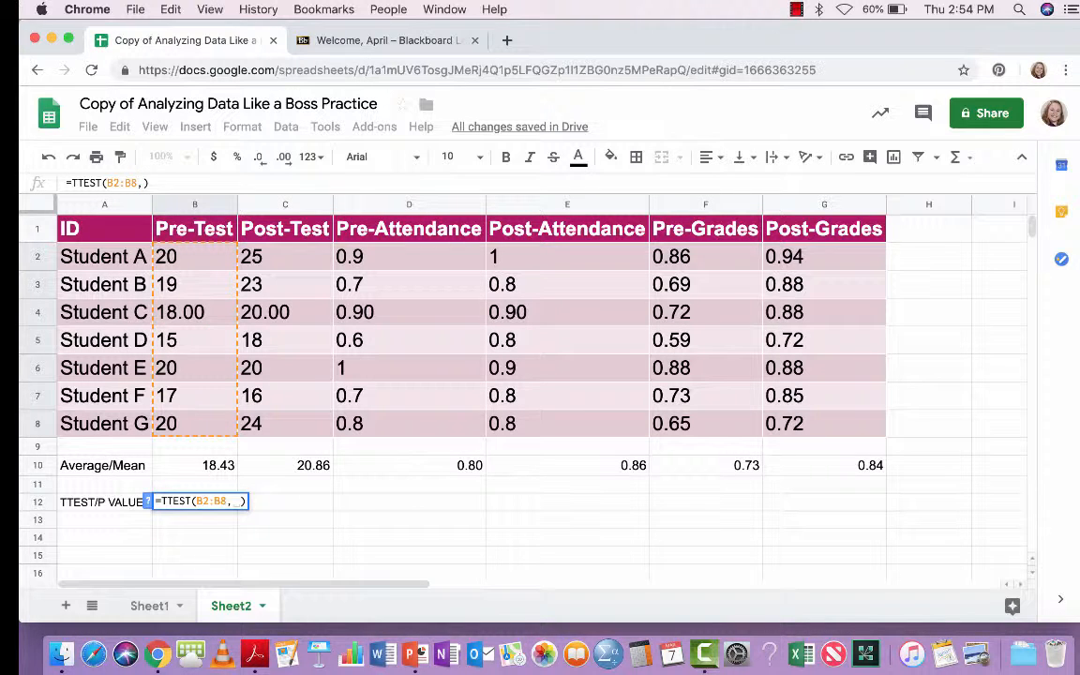
{"action": "left_click_drag", "start_coordinate": [245, 239], "coordinate": [259, 424]}
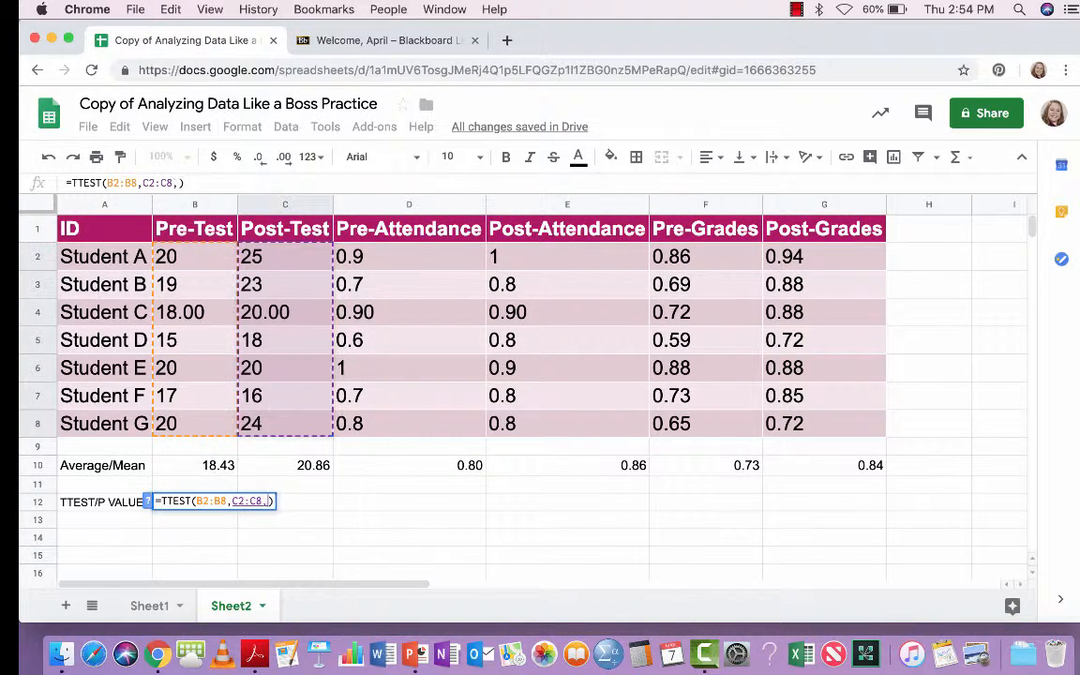
{"action": "type", "text": ",2"}
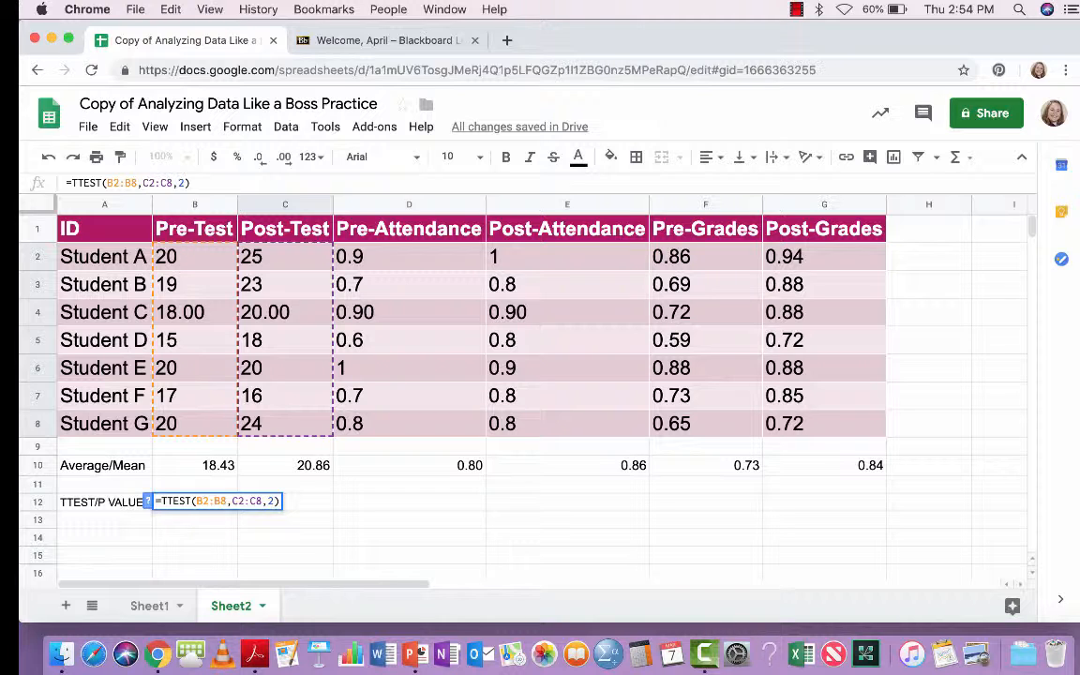
{"action": "type", "text": ","}
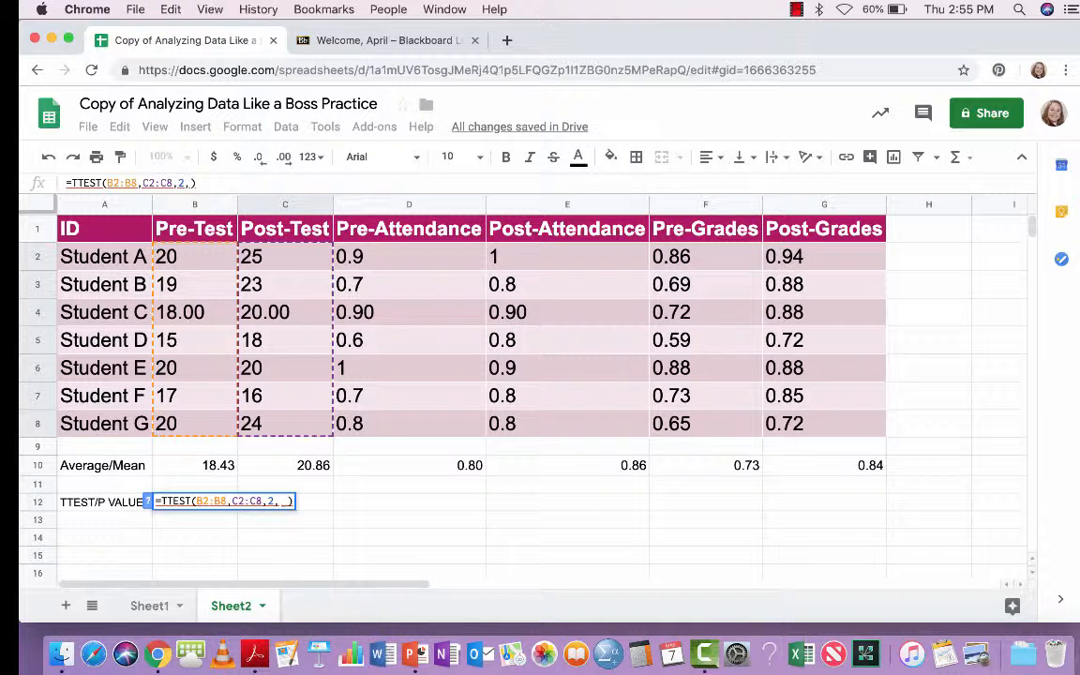
{"action": "type", "text": "1"}
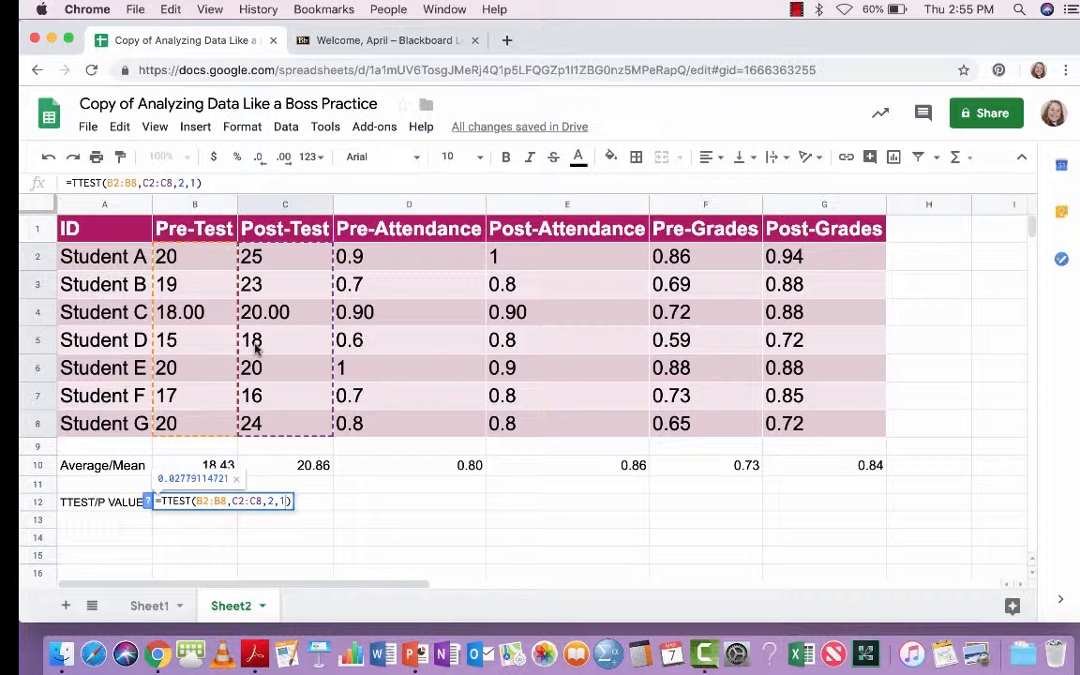
{"action": "key", "text": "Return"}
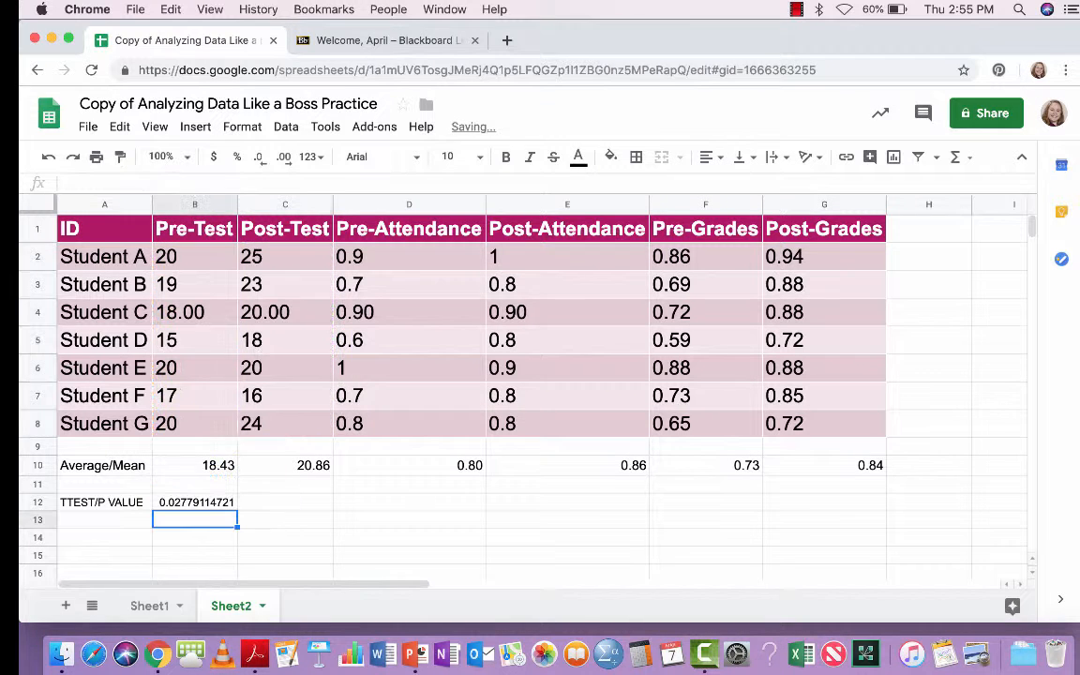
{"action": "left_click", "coordinate": [216, 506]}
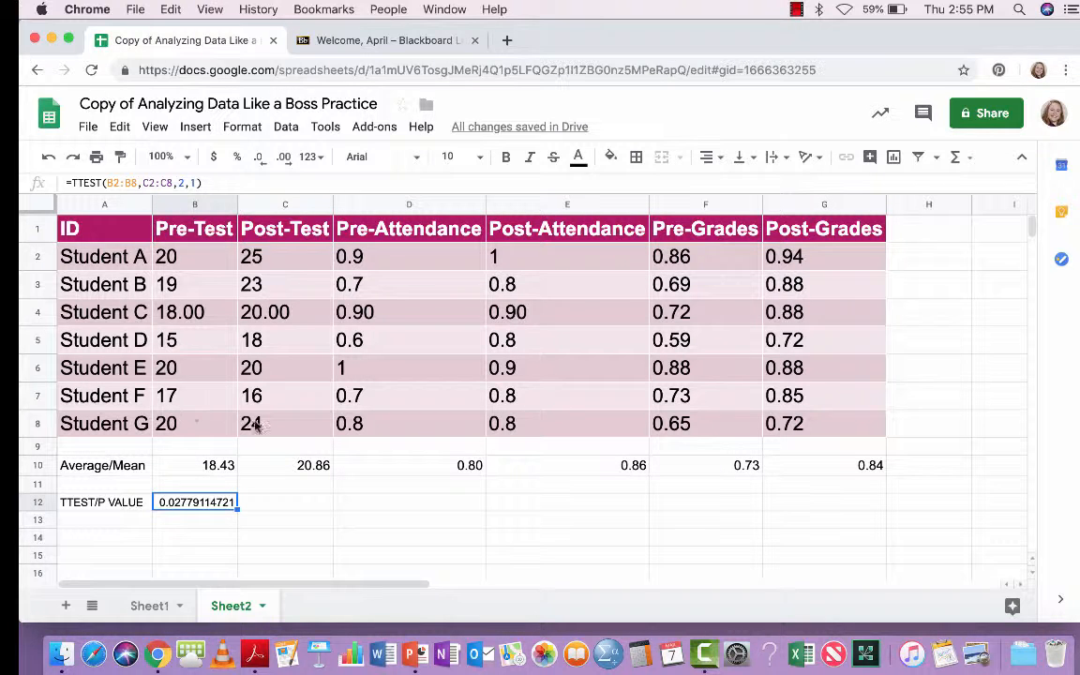
Calculate the attendance p-value in cell E12 with TTEST over D2:D8 and E2:E8, using 2 tails and type 1
{"action": "left_click", "coordinate": [452, 504]}
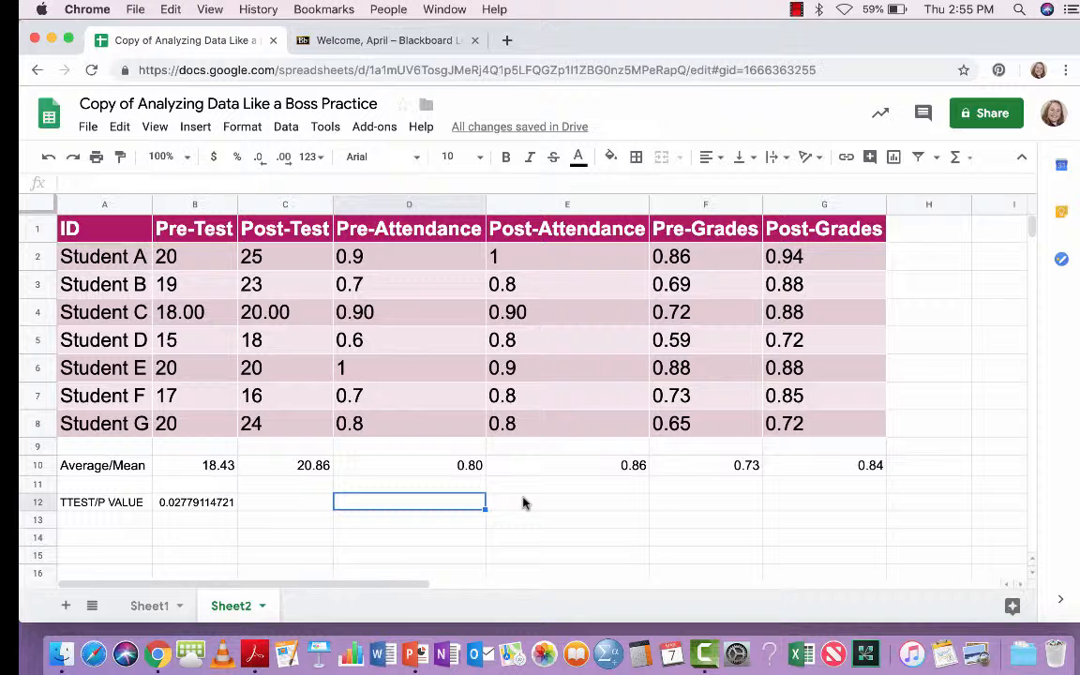
{"action": "left_click", "coordinate": [530, 503]}
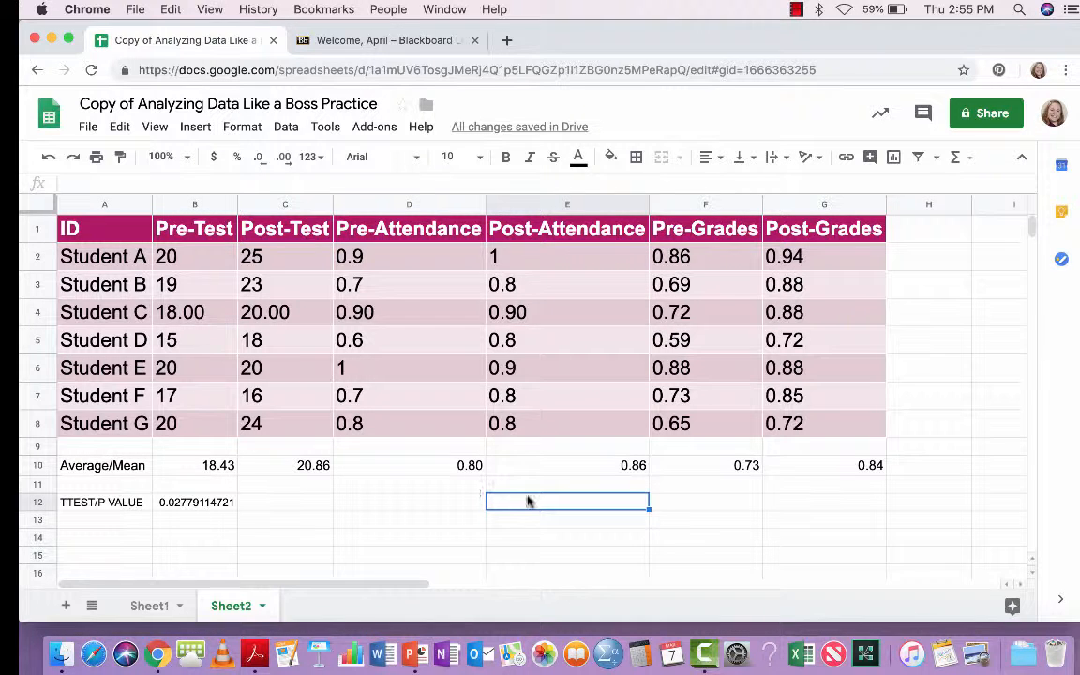
{"action": "left_click", "coordinate": [955, 157]}
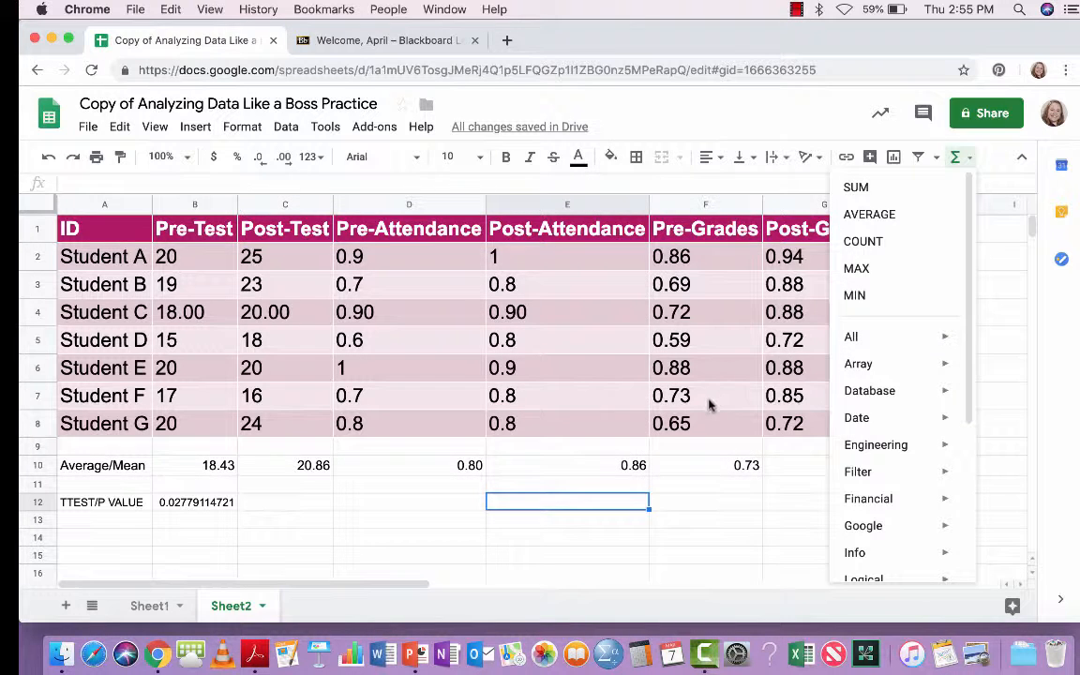
{"action": "mouse_move", "coordinate": [916, 330]}
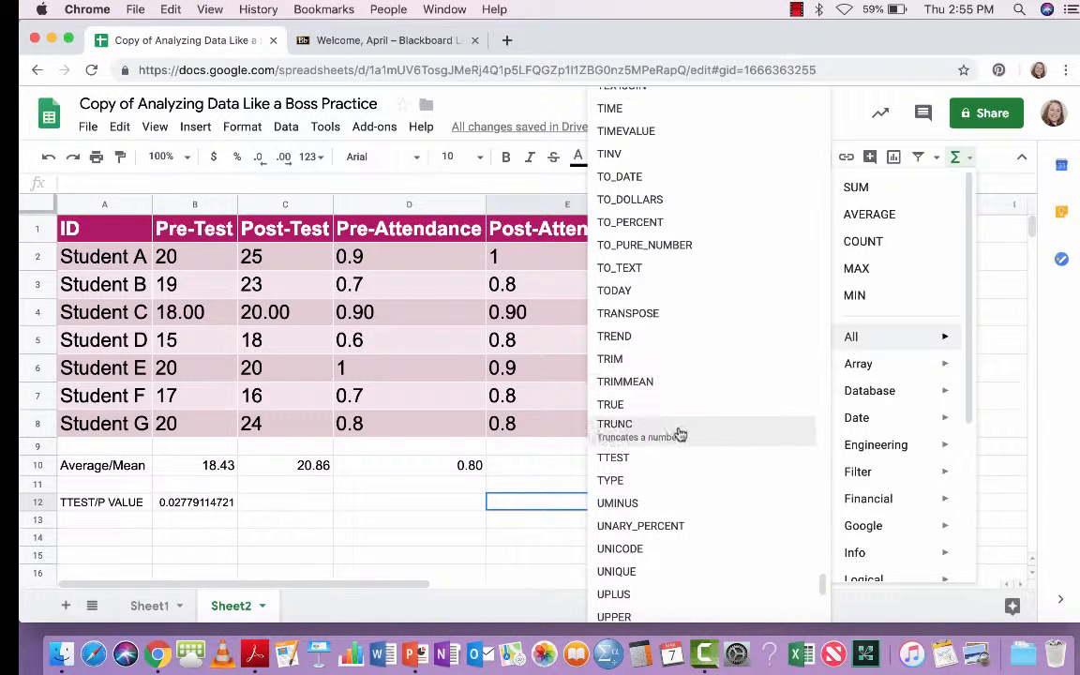
{"action": "left_click", "coordinate": [634, 450]}
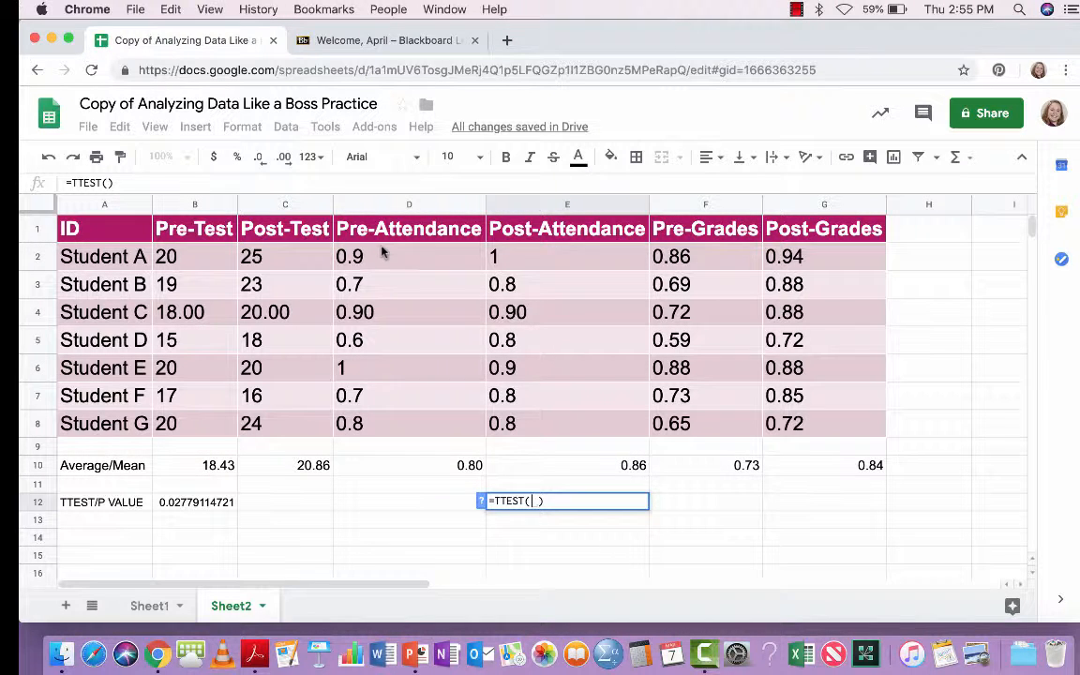
{"action": "left_click_drag", "start_coordinate": [381, 251], "coordinate": [379, 423]}
{"action": "type", "text": ","}
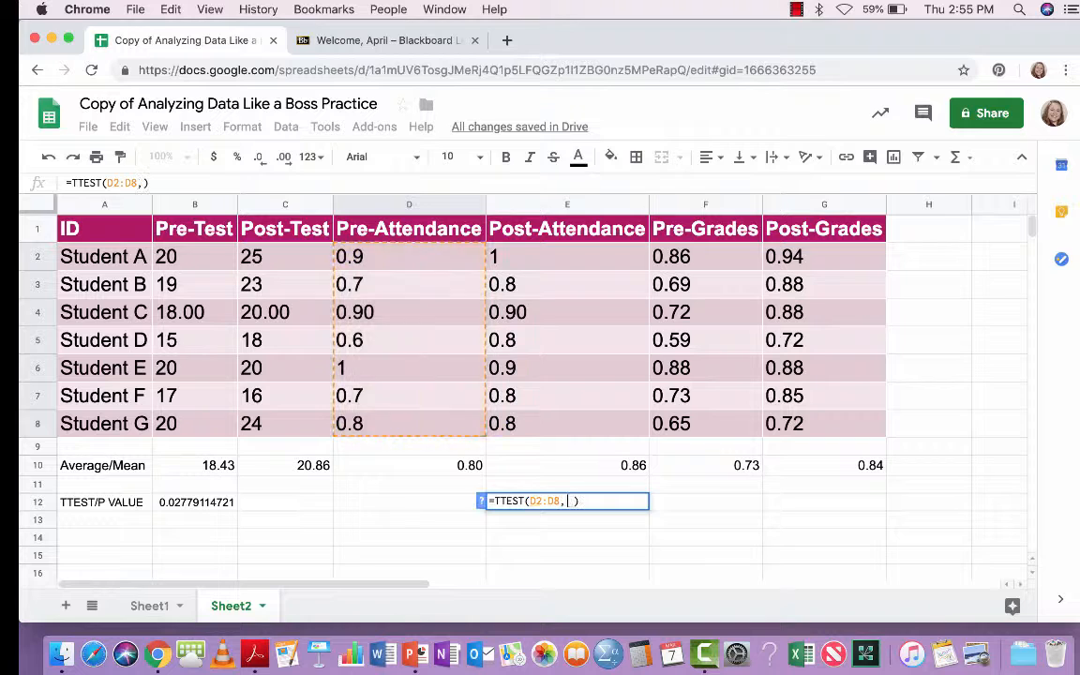
{"action": "left_click_drag", "start_coordinate": [494, 255], "coordinate": [512, 424]}
{"action": "type", "text": ","}
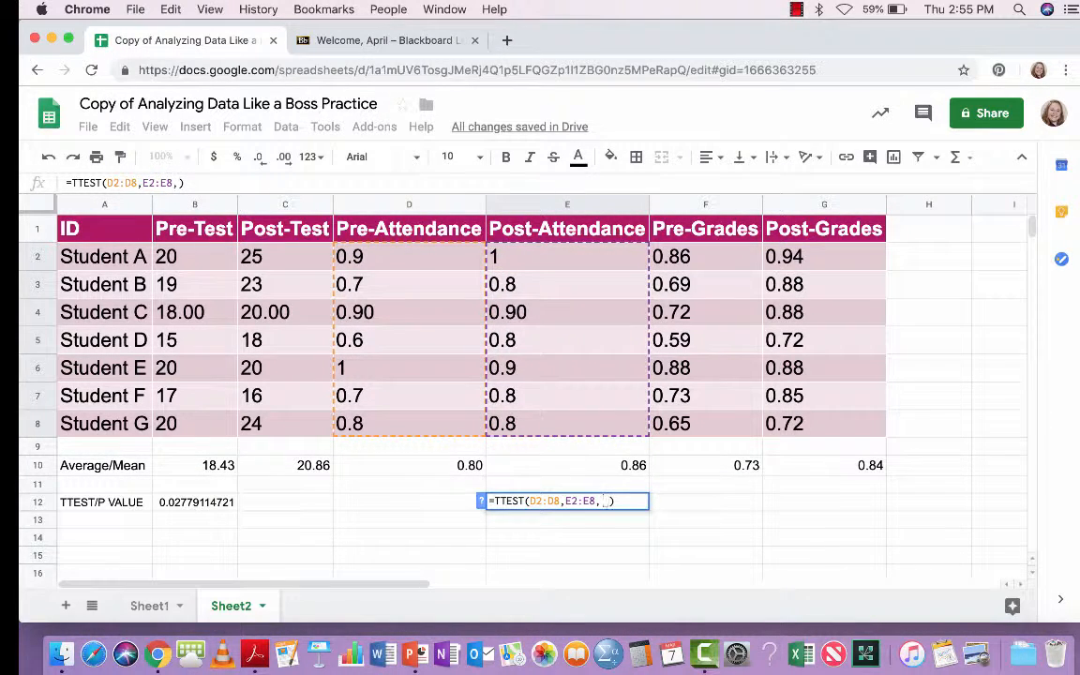
{"action": "type", "text": "2,1"}
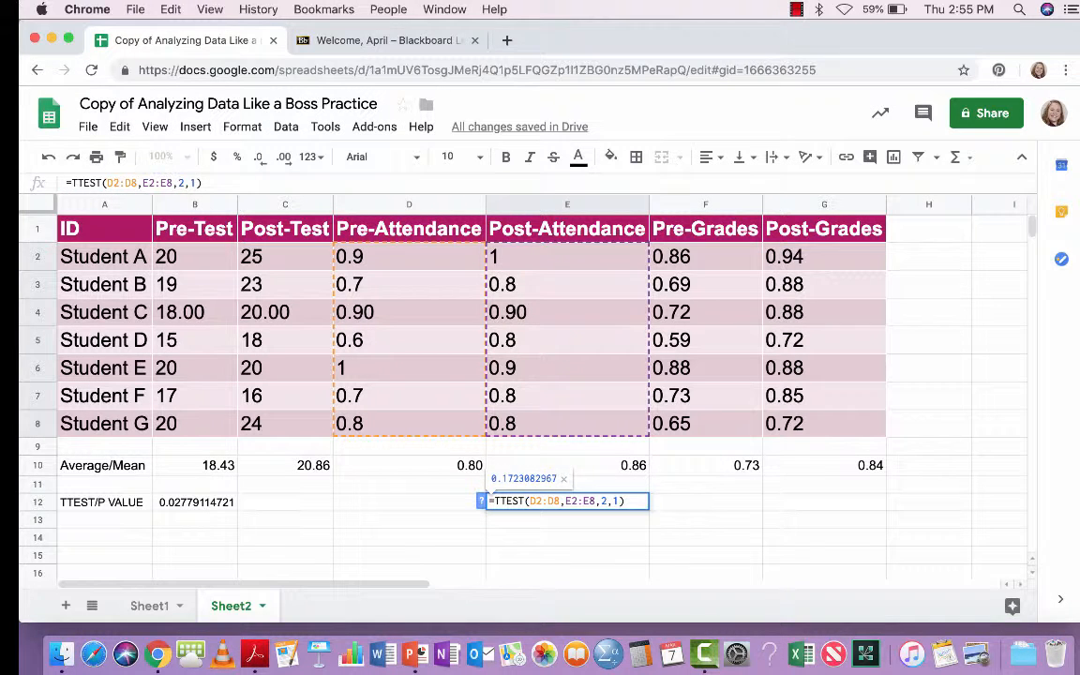
{"action": "key", "text": "Return"}
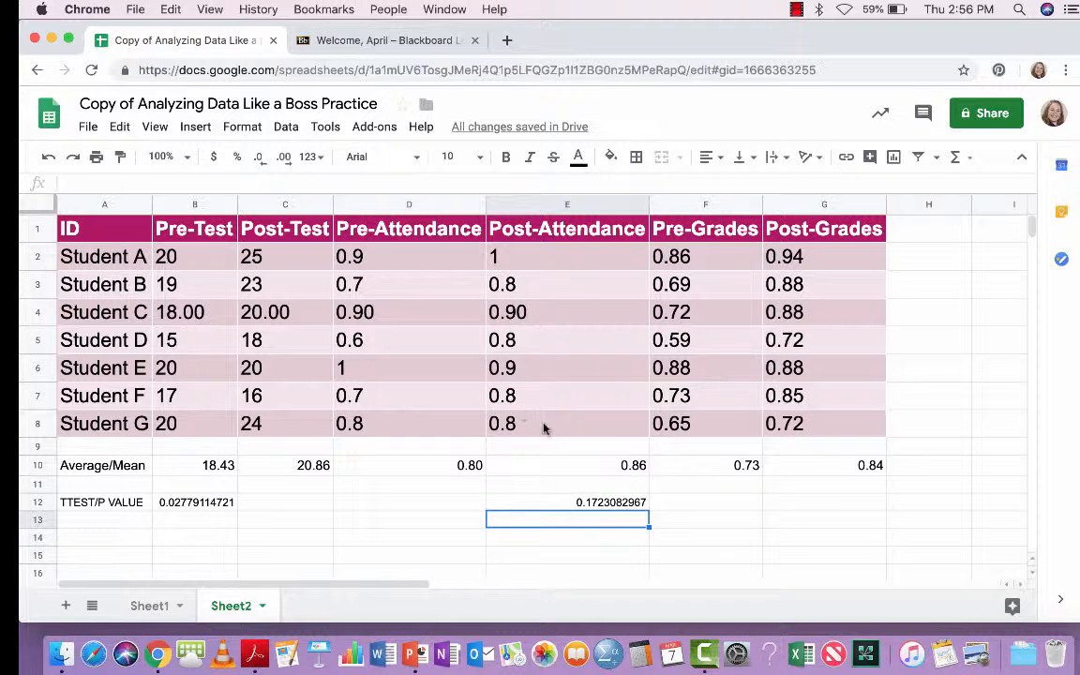
Calculate the grades p-value in cell G12 with TTEST over F2:F8 and G2:G8, using 2 tails and type 1
{"action": "left_click", "coordinate": [758, 506]}
{"action": "left_click", "coordinate": [795, 503]}
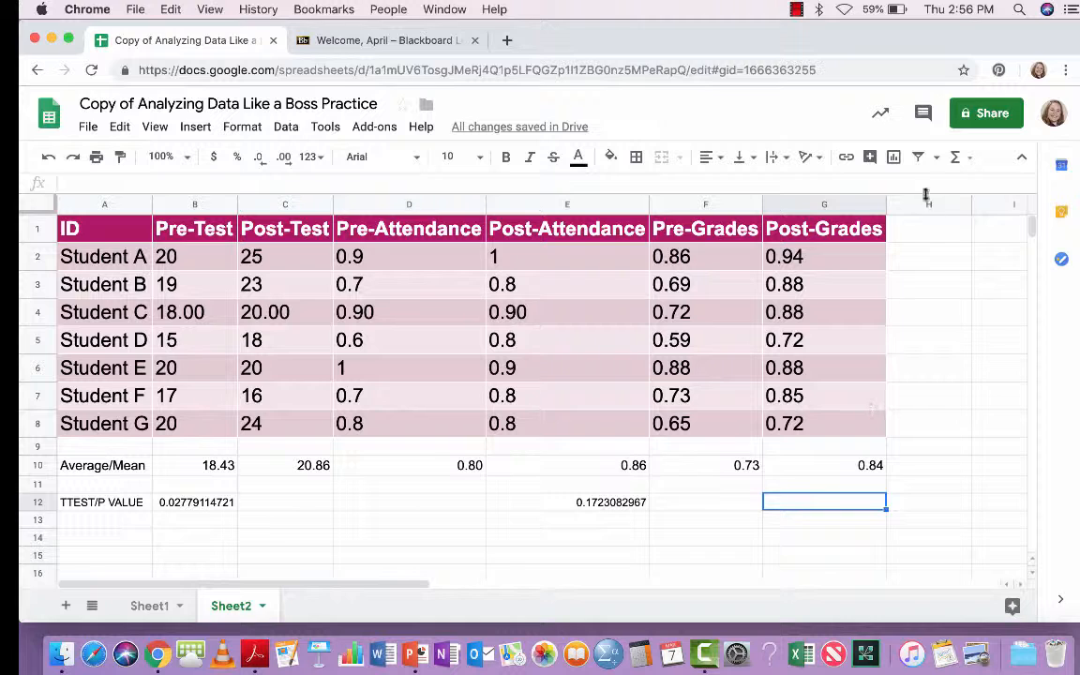
{"action": "left_click", "coordinate": [968, 159]}
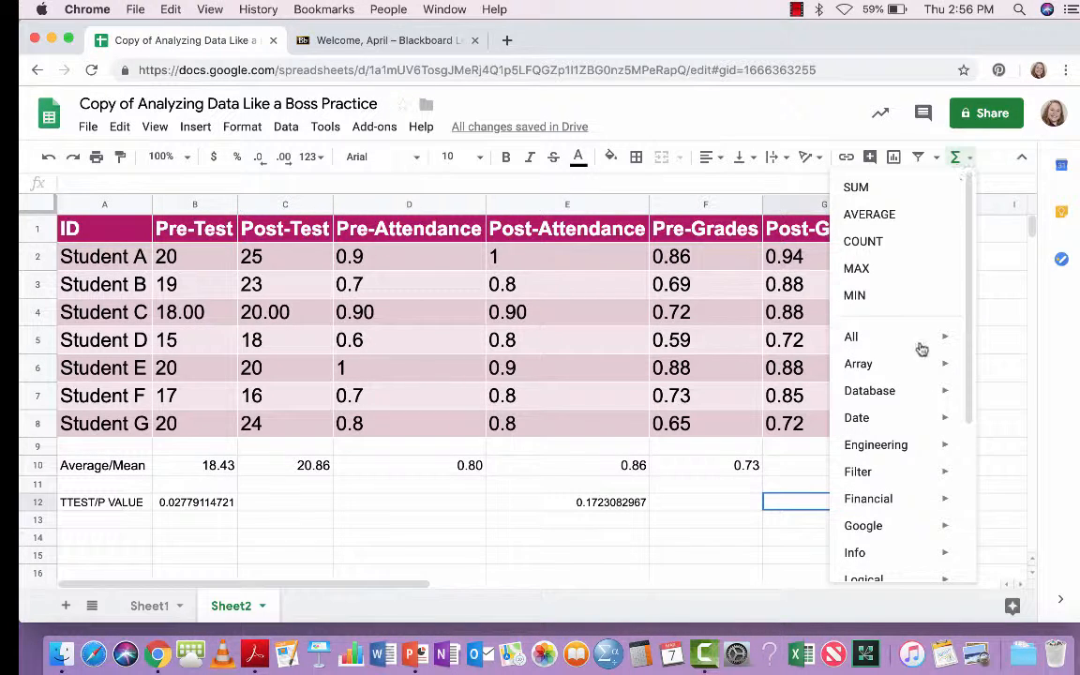
{"action": "mouse_move", "coordinate": [922, 348]}
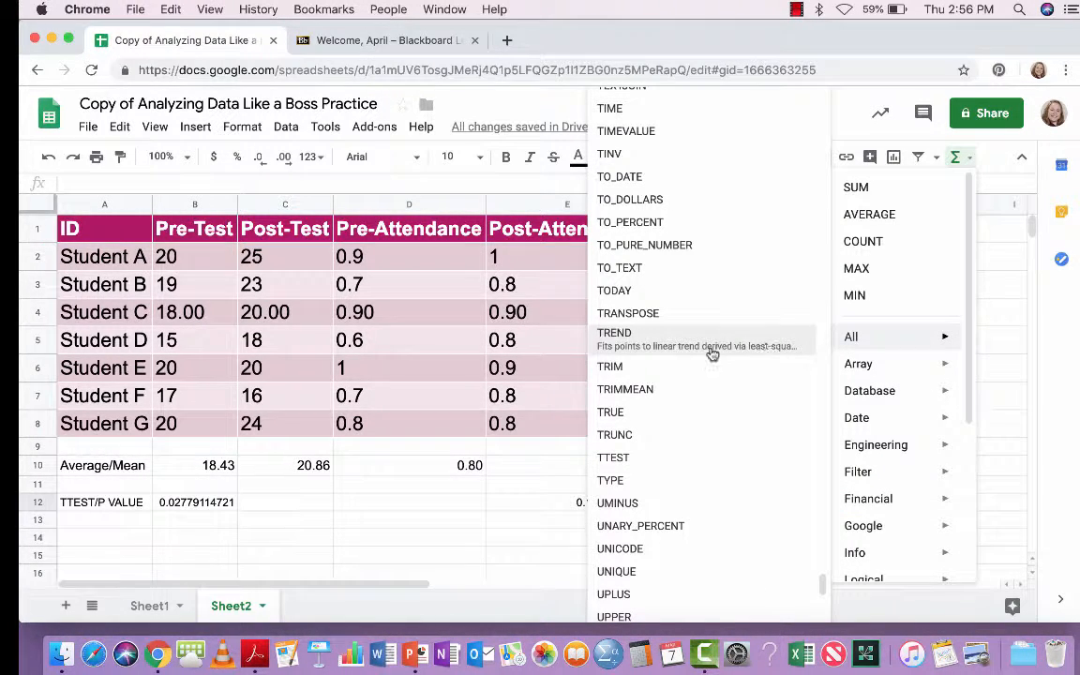
{"action": "left_click", "coordinate": [643, 458]}
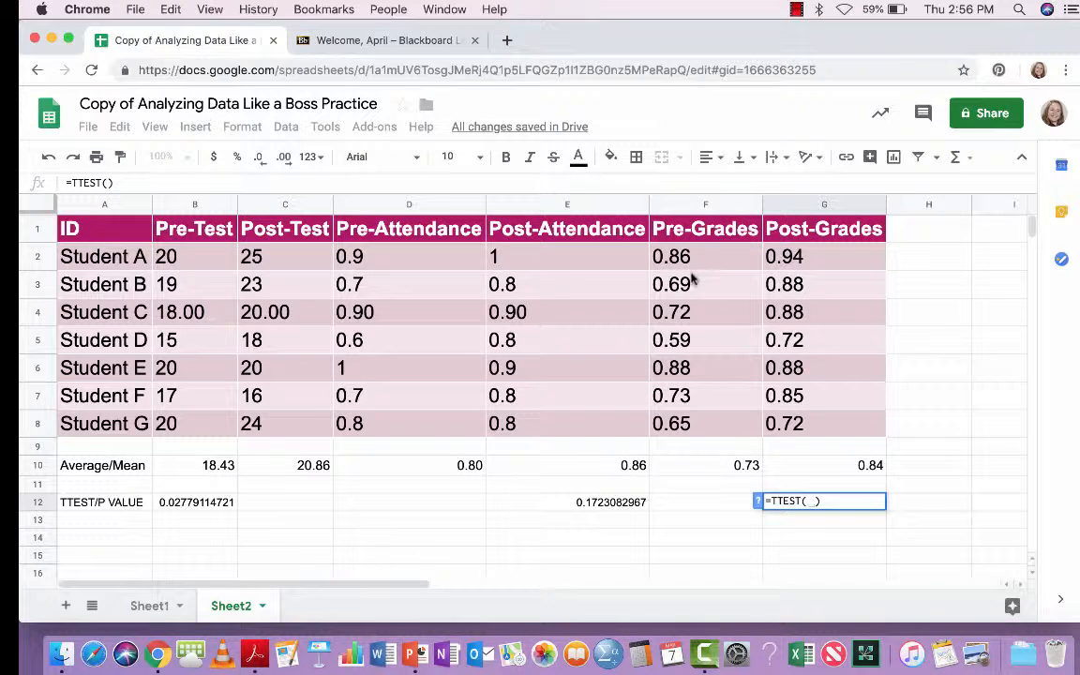
{"action": "left_click_drag", "start_coordinate": [692, 256], "coordinate": [697, 425]}
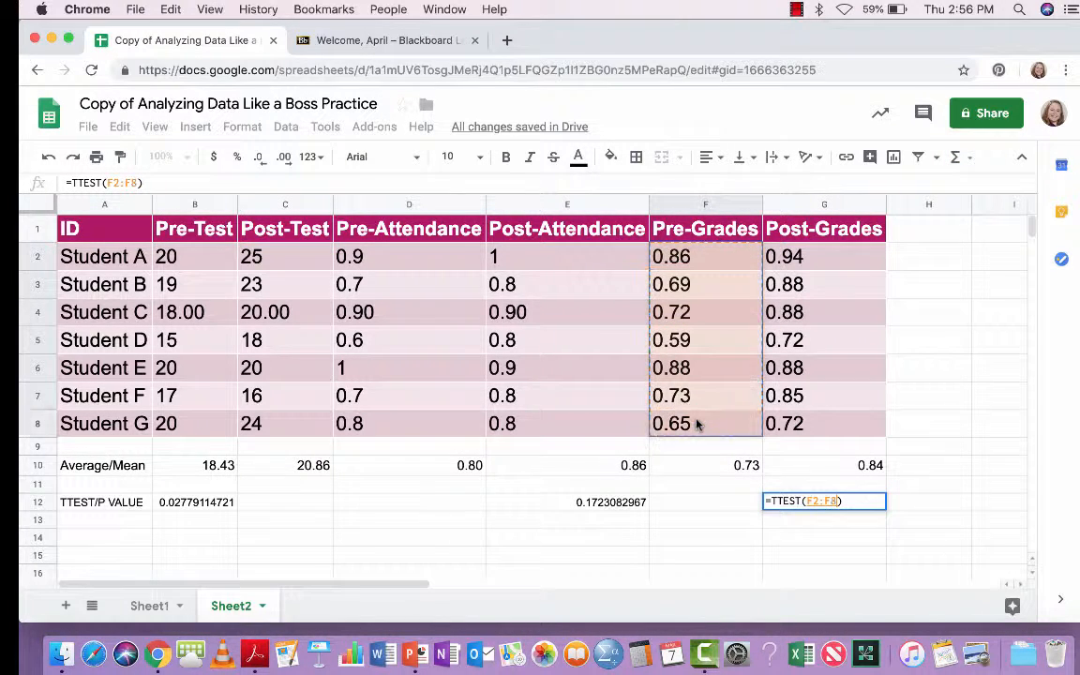
{"action": "type", "text": ","}
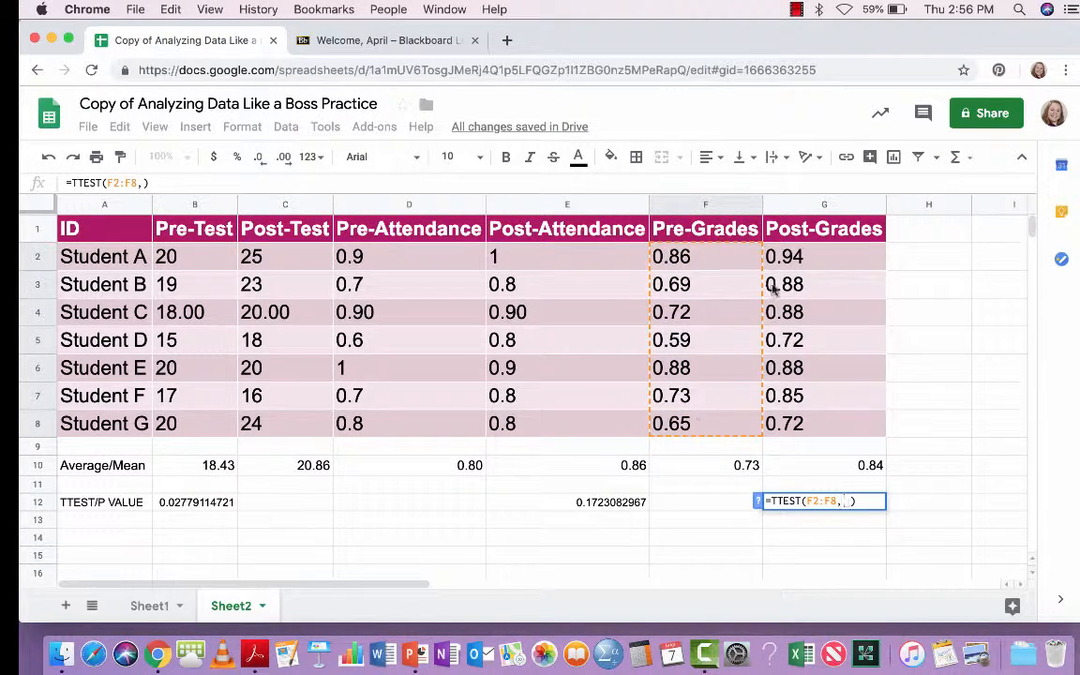
{"action": "left_click_drag", "start_coordinate": [788, 261], "coordinate": [793, 419]}
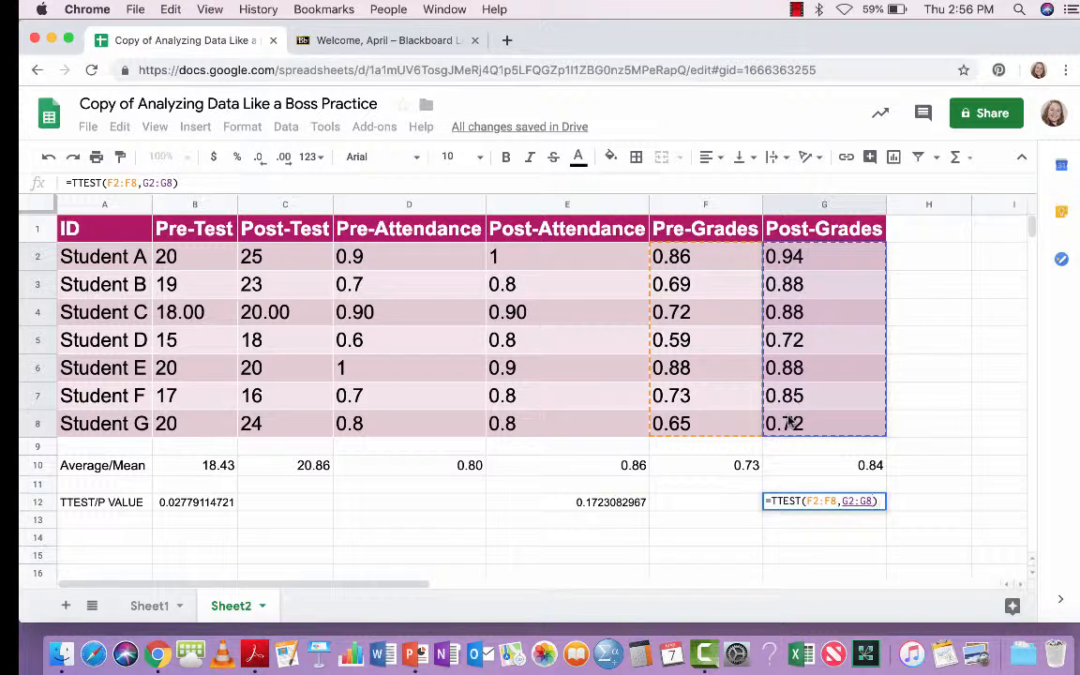
{"action": "type", "text": ",2,1"}
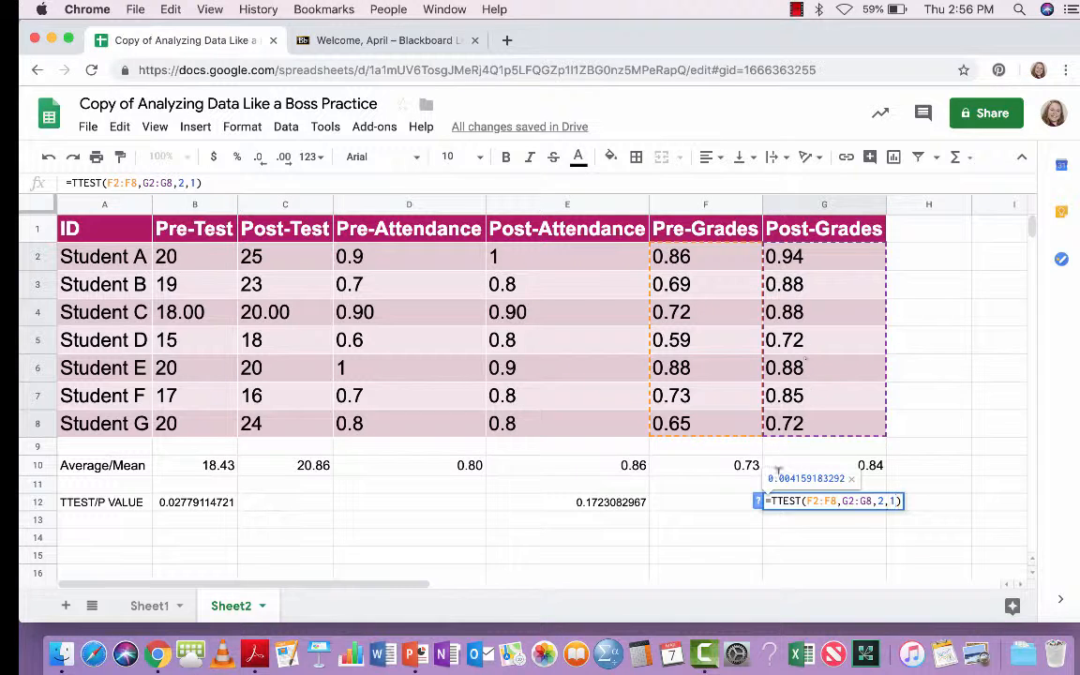
{"action": "left_click", "coordinate": [759, 501]}
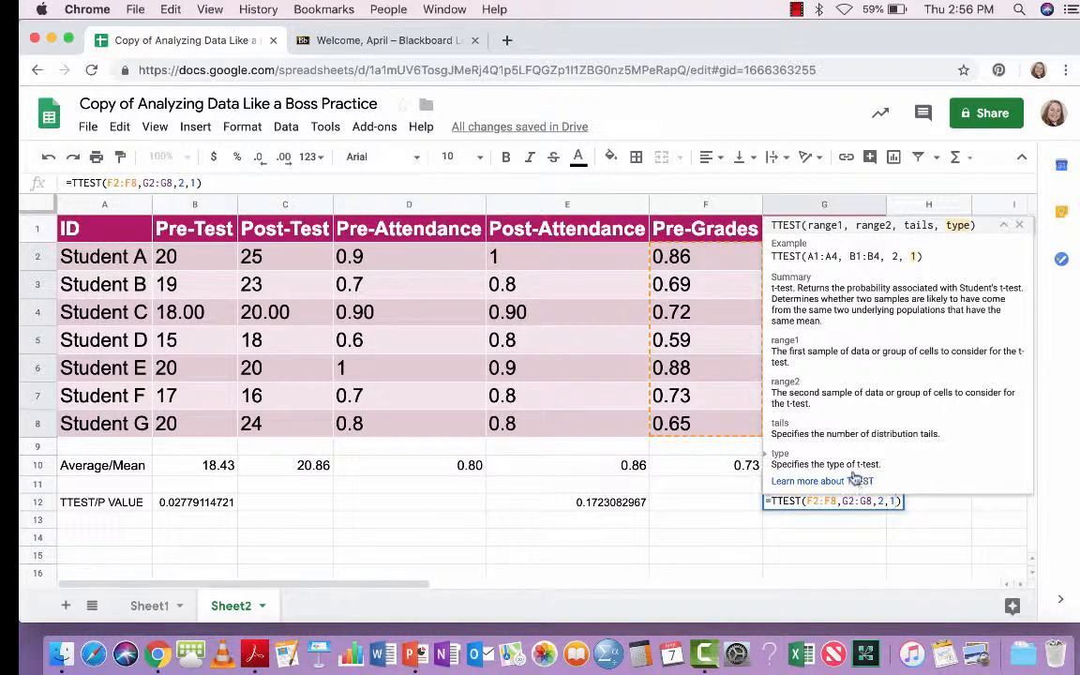
{"action": "left_click", "coordinate": [1019, 227]}
{"action": "key", "text": "Return"}
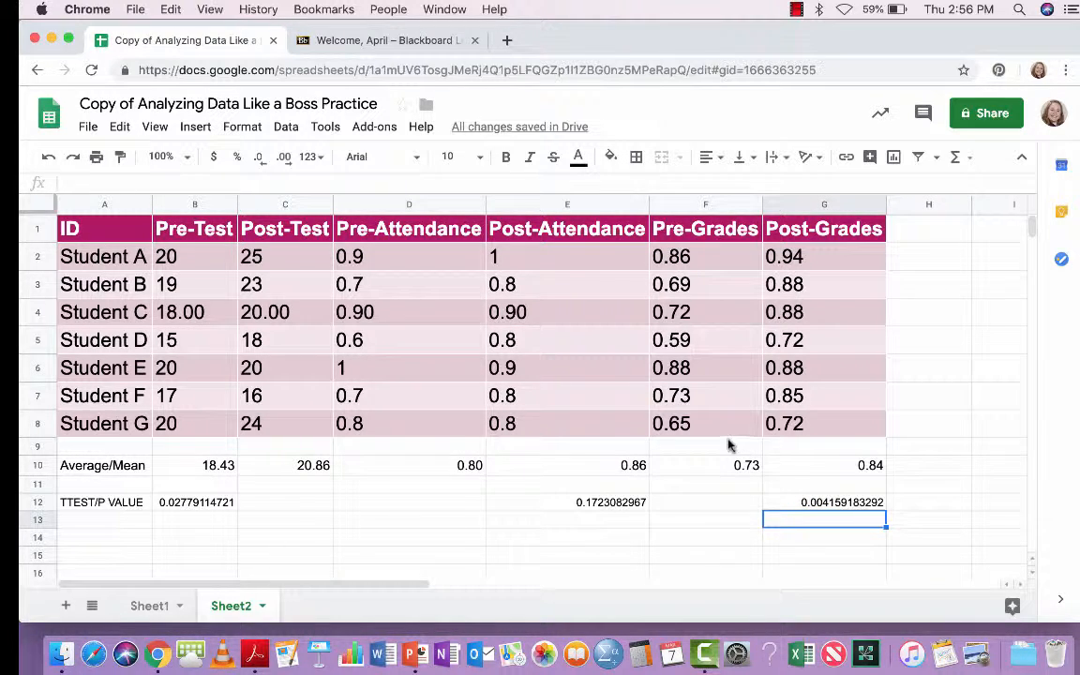
Label cell A14 as Standard Deviation
{"action": "scroll", "coordinate": [728, 444], "scroll_direction": "down", "scroll_amount": 1}
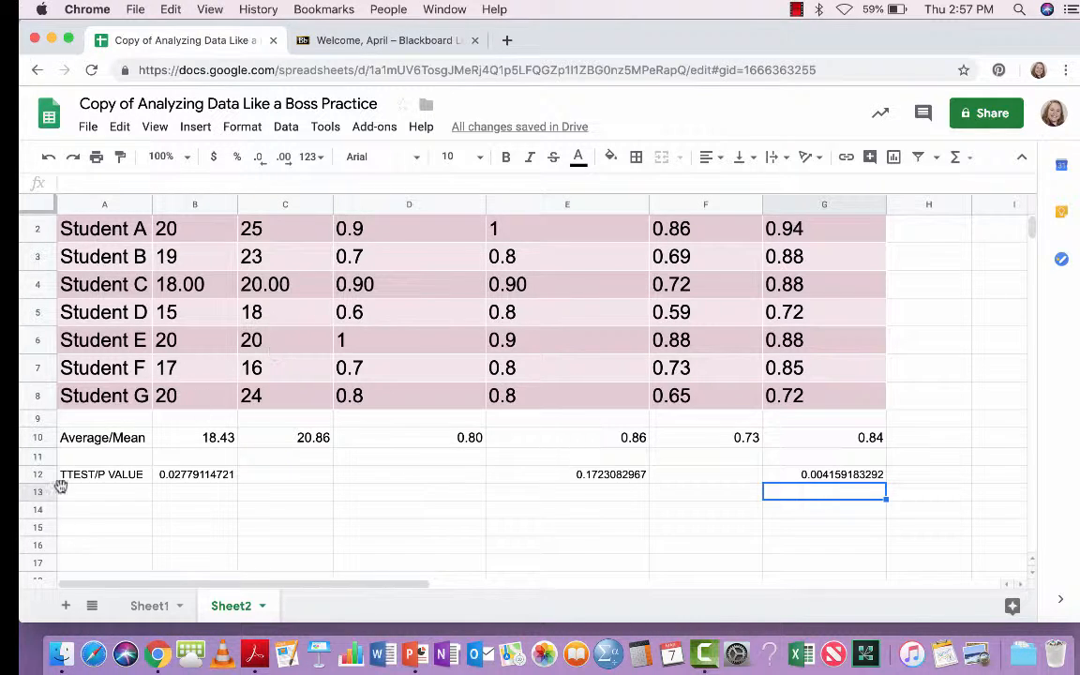
{"action": "left_click", "coordinate": [80, 511]}
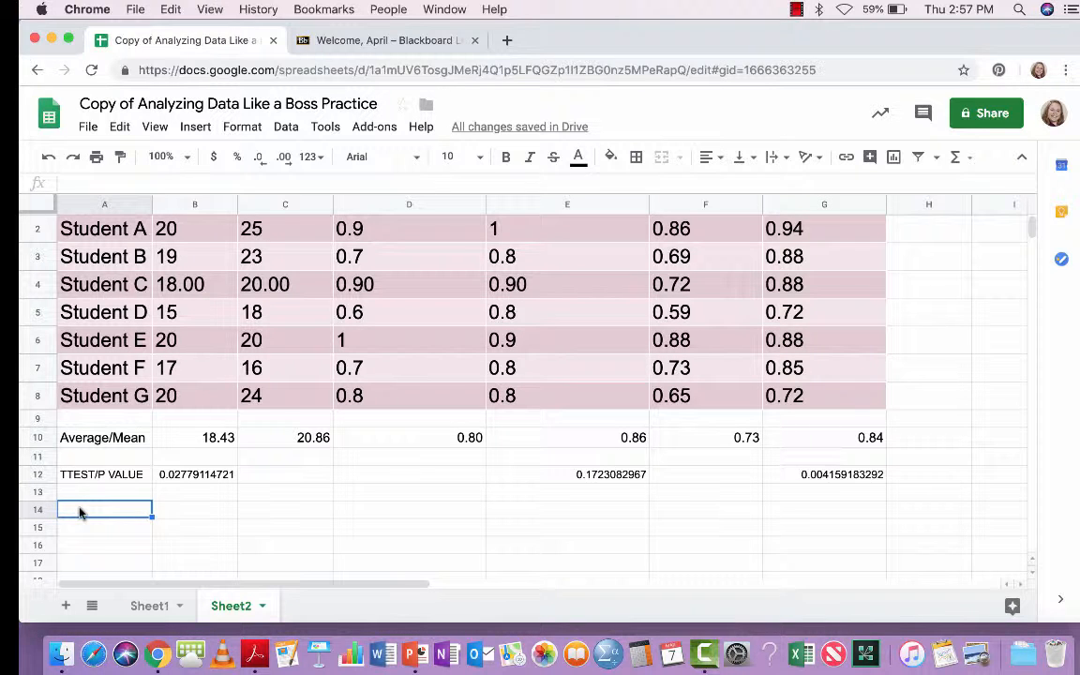
{"action": "type", "text": "Standa"}
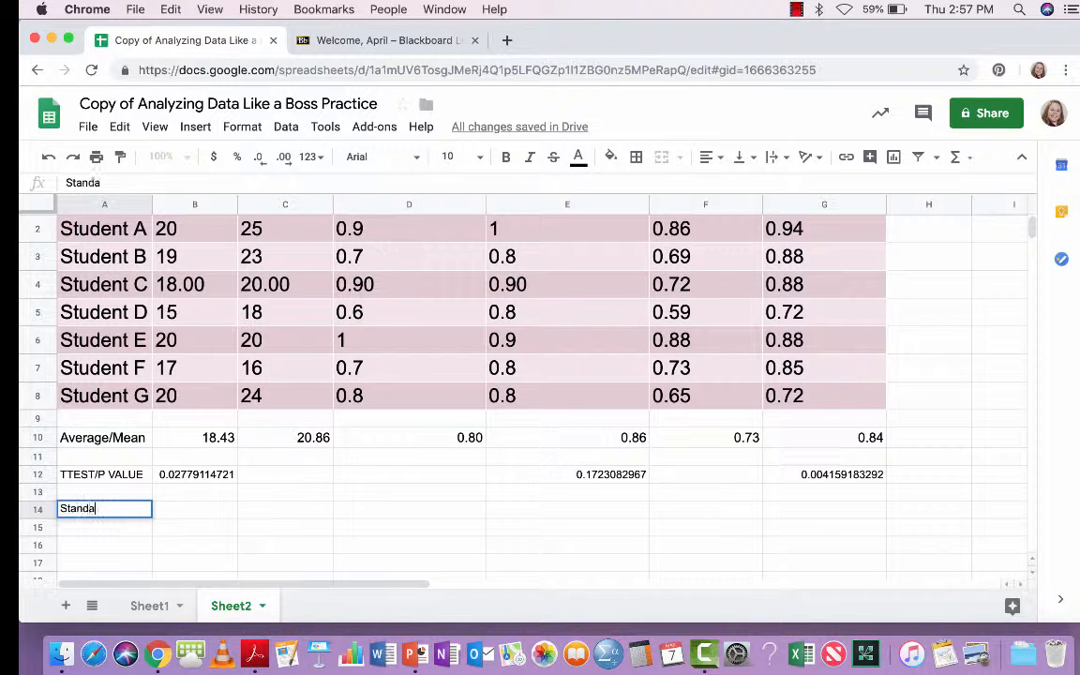
{"action": "type", "text": "rd Deviation"}
{"action": "key", "text": "Tab"}
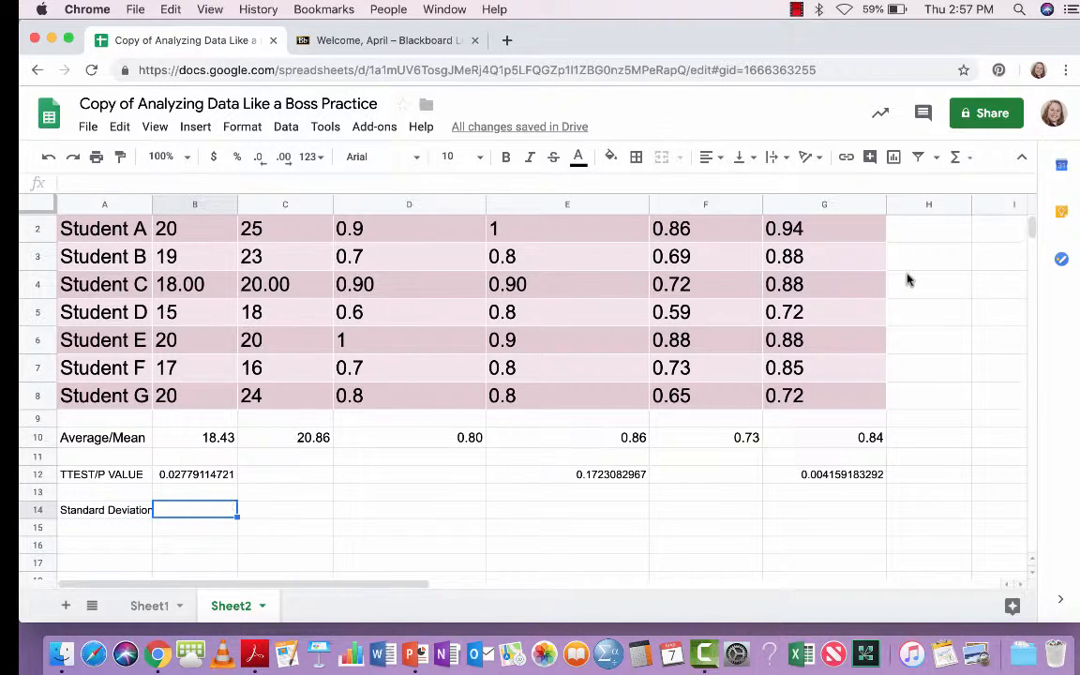
Calculate the Pre-Test standard deviation in cell B14 with the STDEV function over B2:B8
{"action": "left_click", "coordinate": [969, 161]}
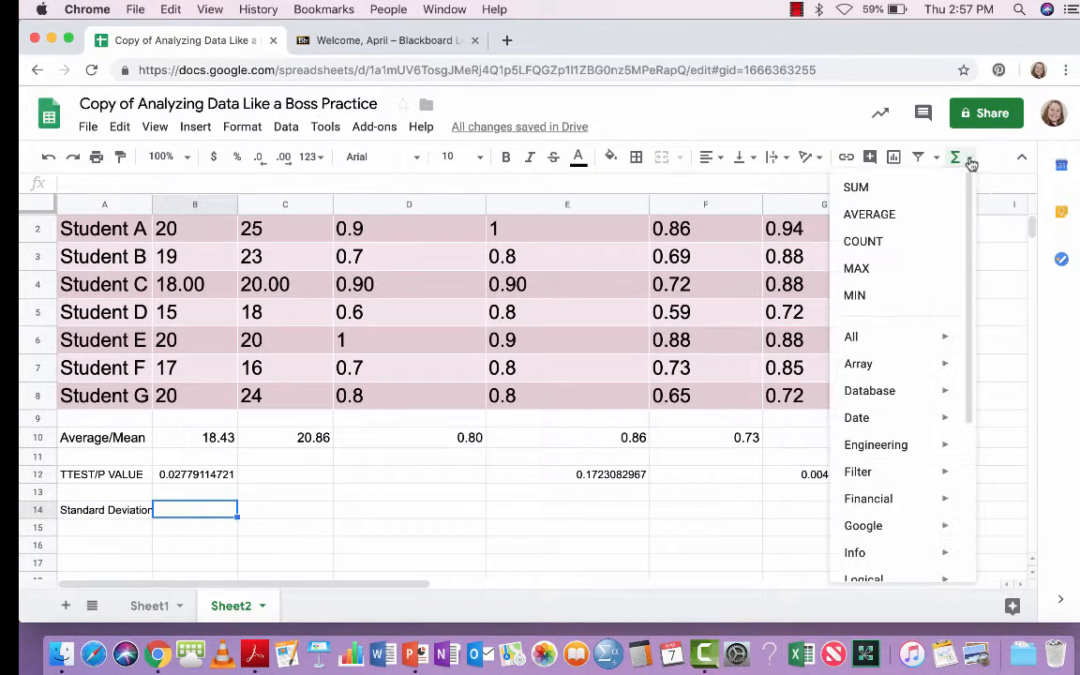
{"action": "mouse_move", "coordinate": [916, 336]}
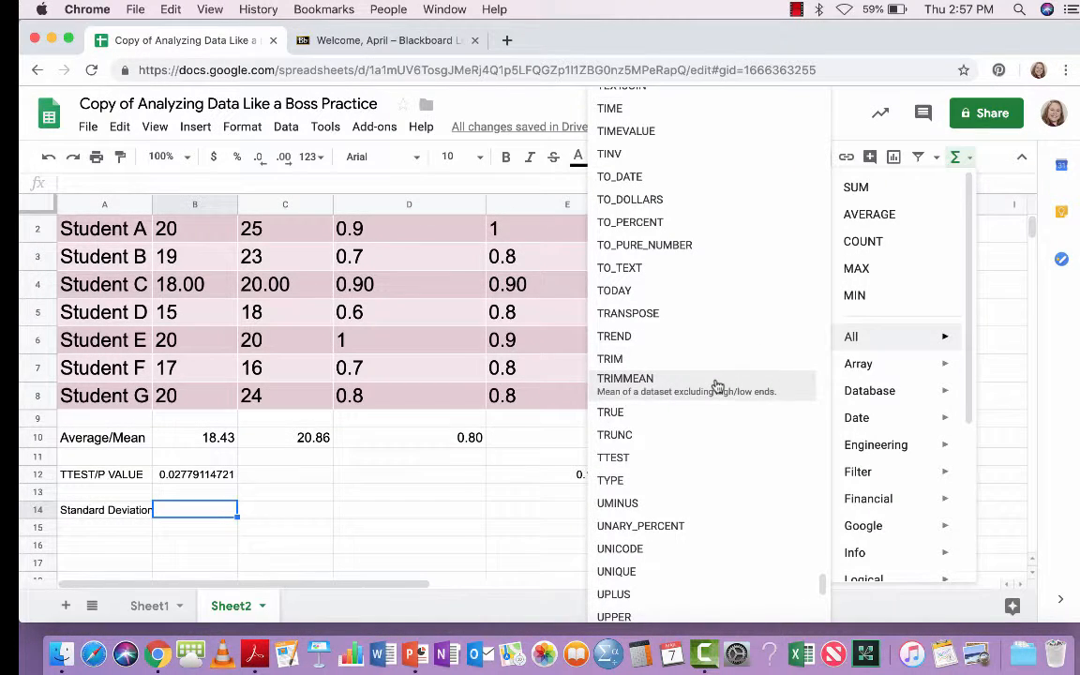
{"action": "scroll", "coordinate": [717, 386], "scroll_direction": "up", "scroll_amount": 15}
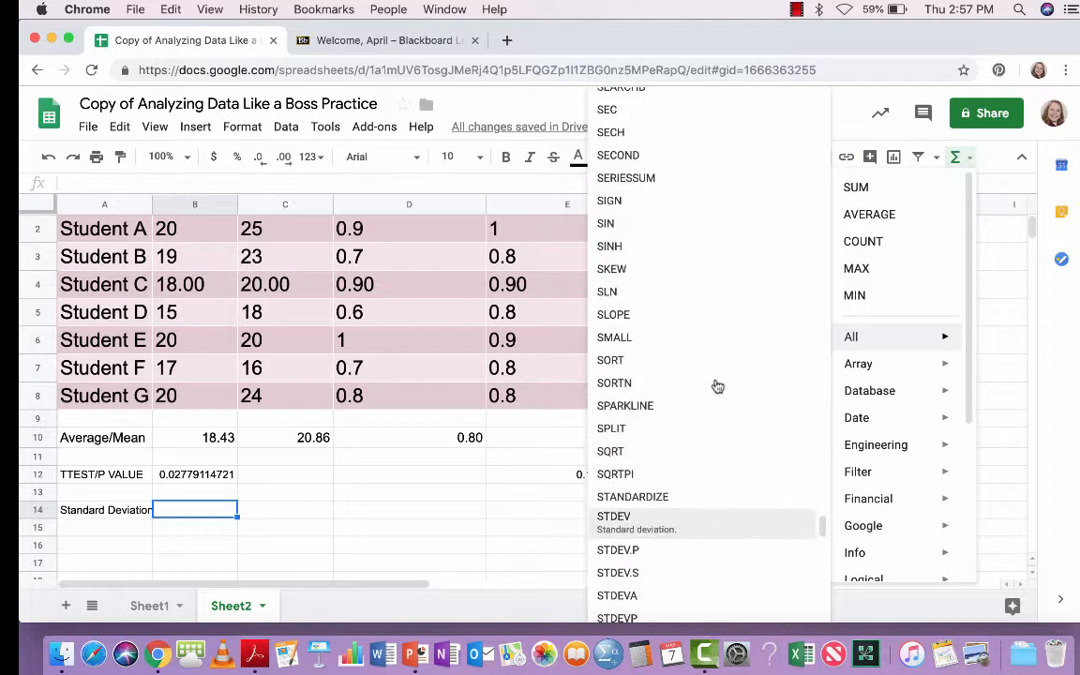
{"action": "scroll", "coordinate": [717, 386], "scroll_direction": "up", "scroll_amount": 2}
{"action": "scroll", "coordinate": [717, 386], "scroll_direction": "down", "scroll_amount": 5}
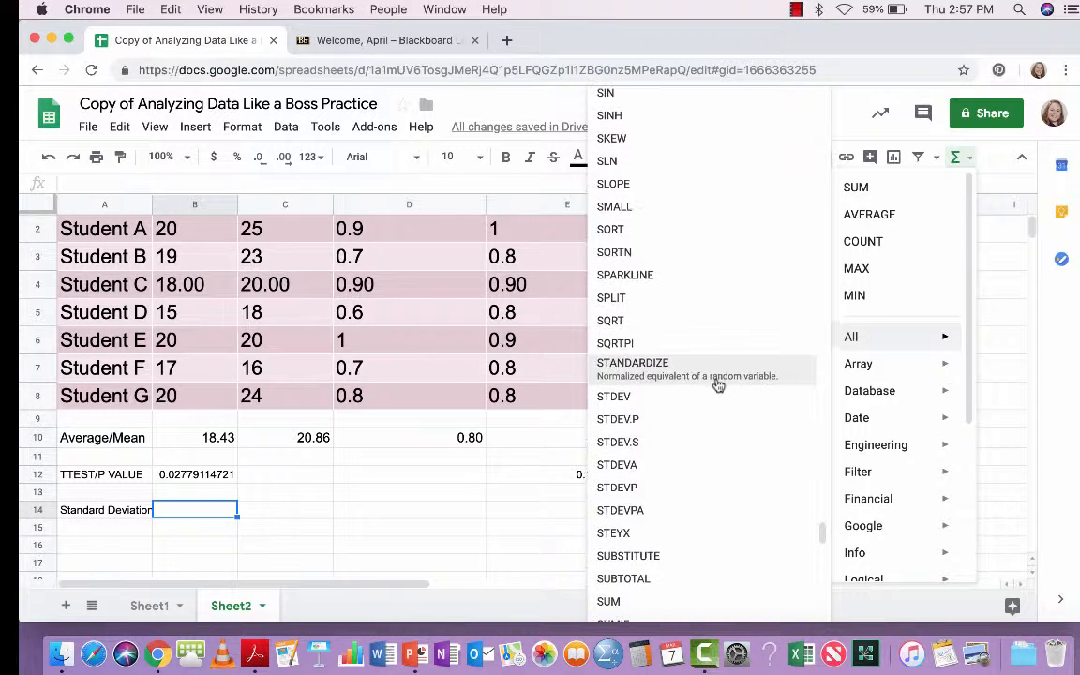
{"action": "left_click", "coordinate": [614, 386]}
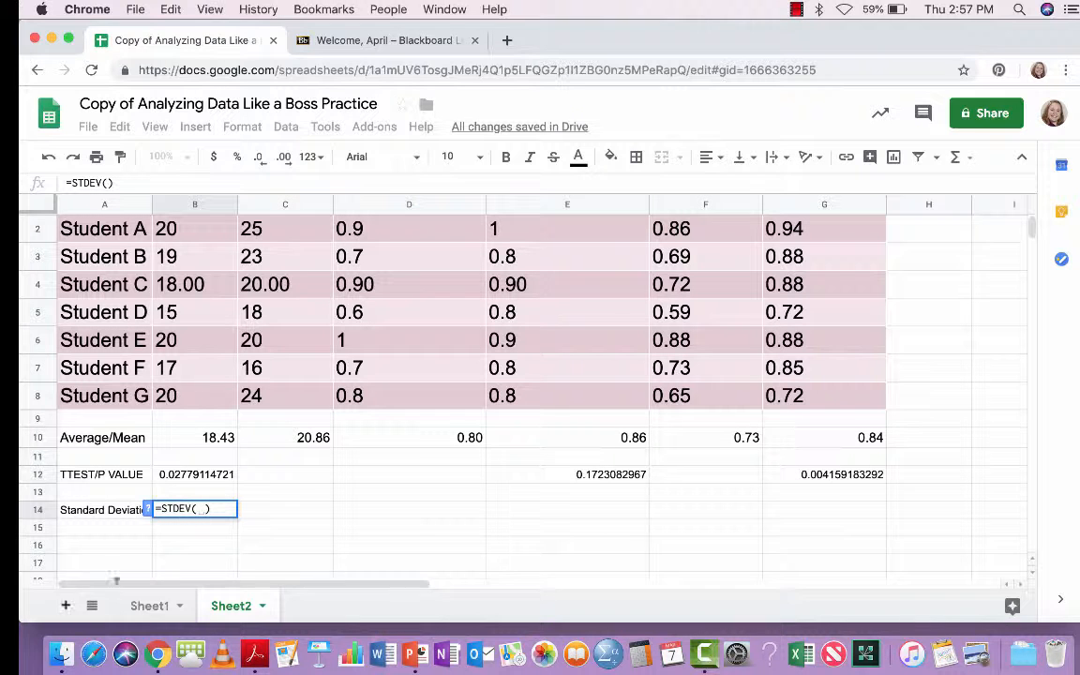
{"action": "left_click_drag", "start_coordinate": [165, 225], "coordinate": [174, 396]}
{"action": "key", "text": "Return"}
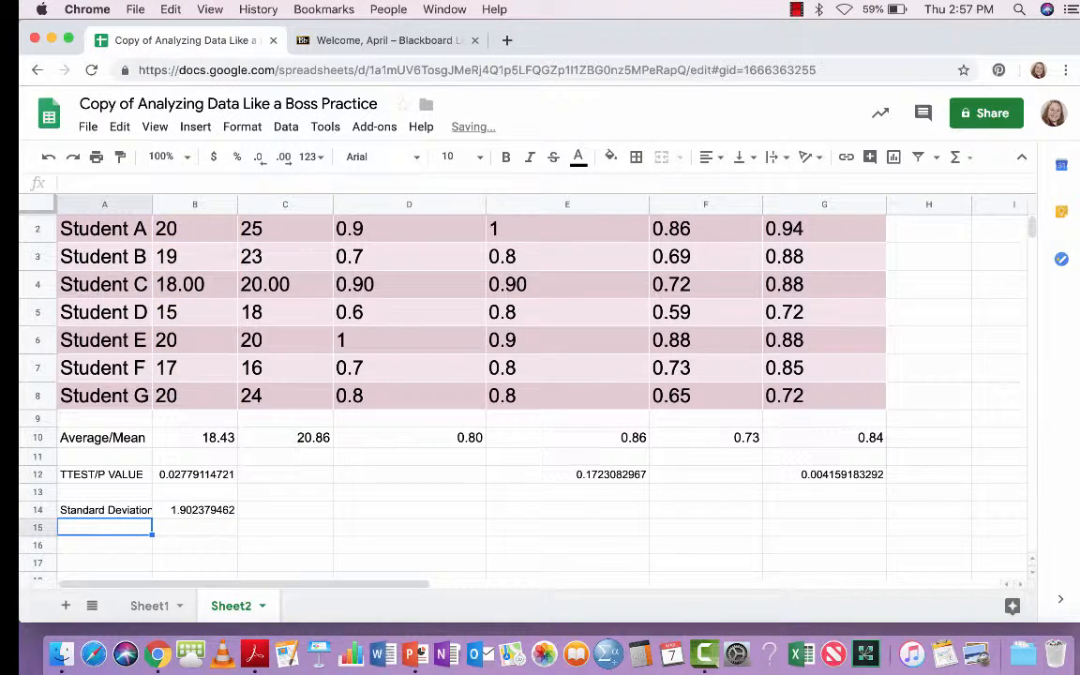
Calculate the Post-Test standard deviation in cell C14 with the STDEV function over C2:C8
{"action": "left_click", "coordinate": [284, 509]}
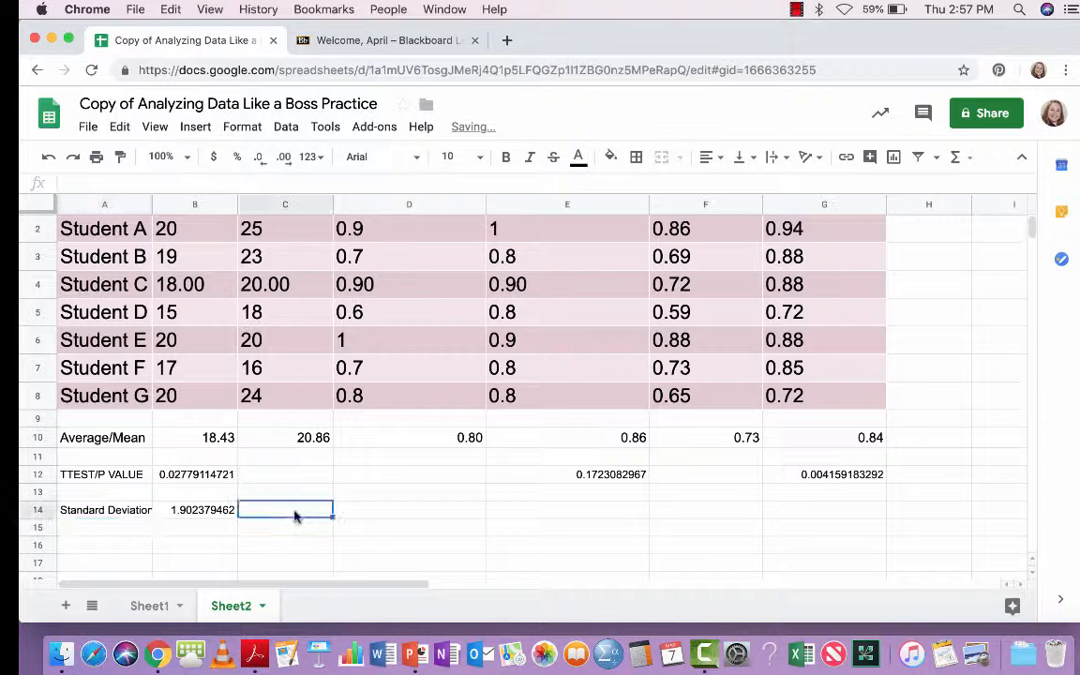
{"action": "left_click", "coordinate": [975, 159]}
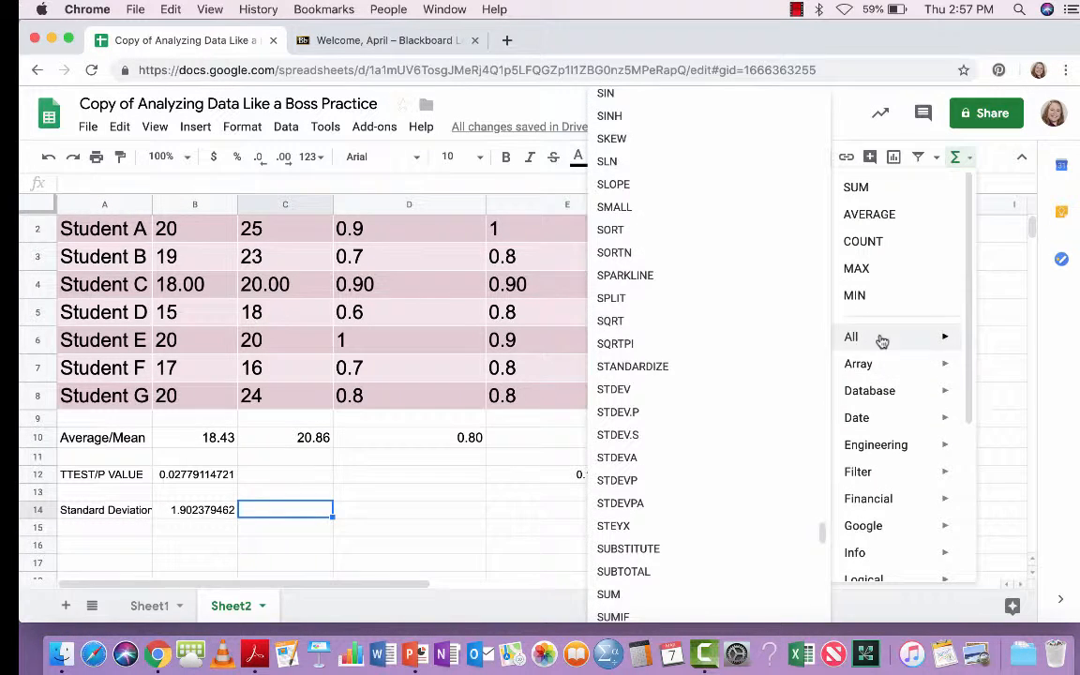
{"action": "left_click", "coordinate": [656, 397]}
{"action": "left_click_drag", "start_coordinate": [352, 231], "coordinate": [372, 284]}
{"action": "left_click_drag", "start_coordinate": [372, 328], "coordinate": [372, 396]}
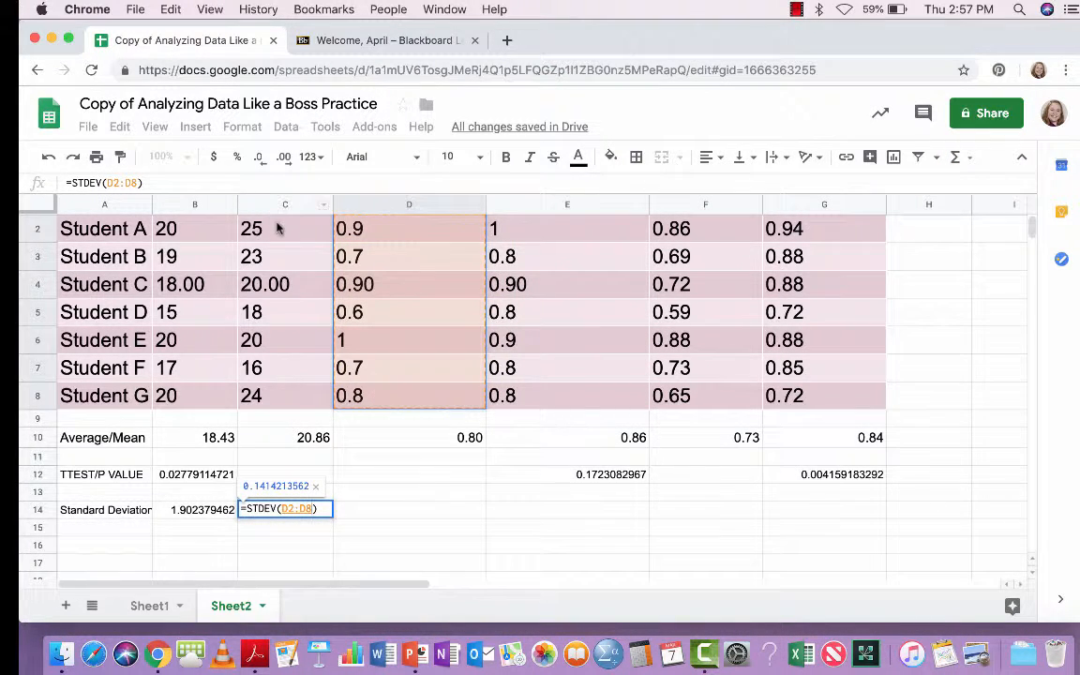
{"action": "left_click_drag", "start_coordinate": [277, 225], "coordinate": [270, 399]}
{"action": "key", "text": "Return"}
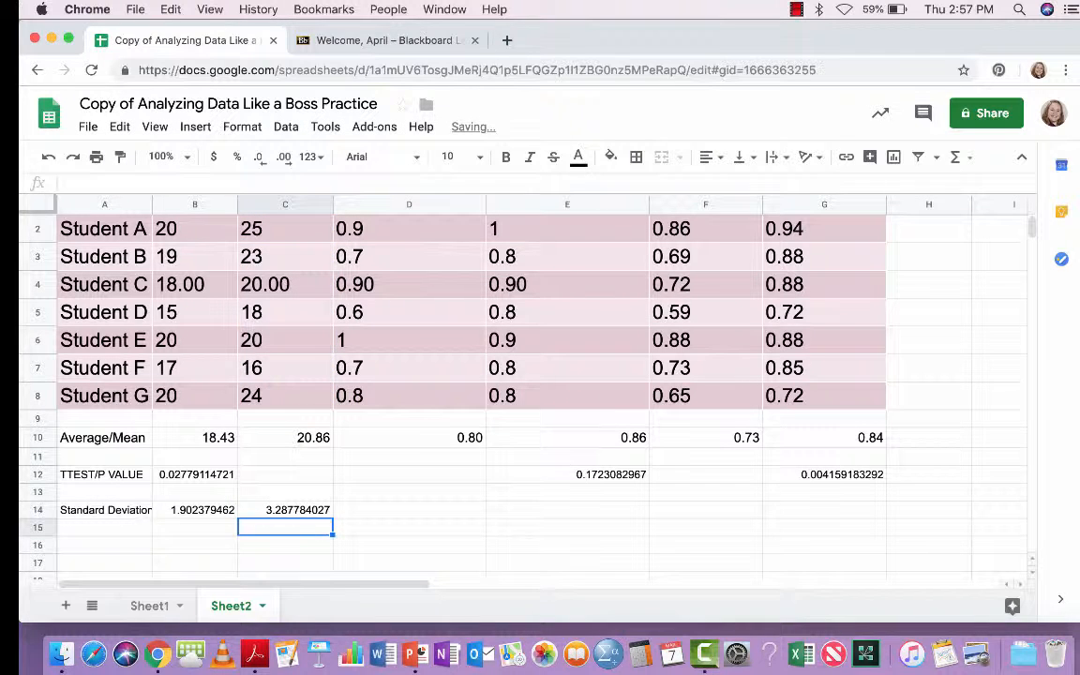
Calculate the Pre-Attendance standard deviation in cell D14 with the STDEV function over D2:D8
{"action": "left_click", "coordinate": [414, 509]}
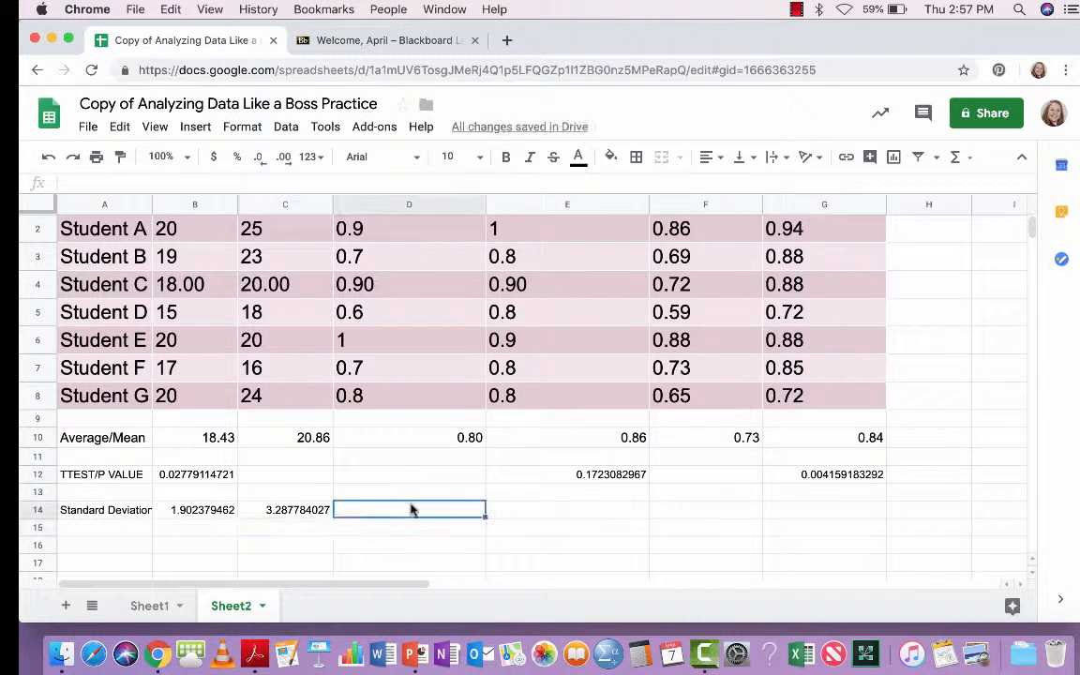
{"action": "left_click", "coordinate": [955, 157]}
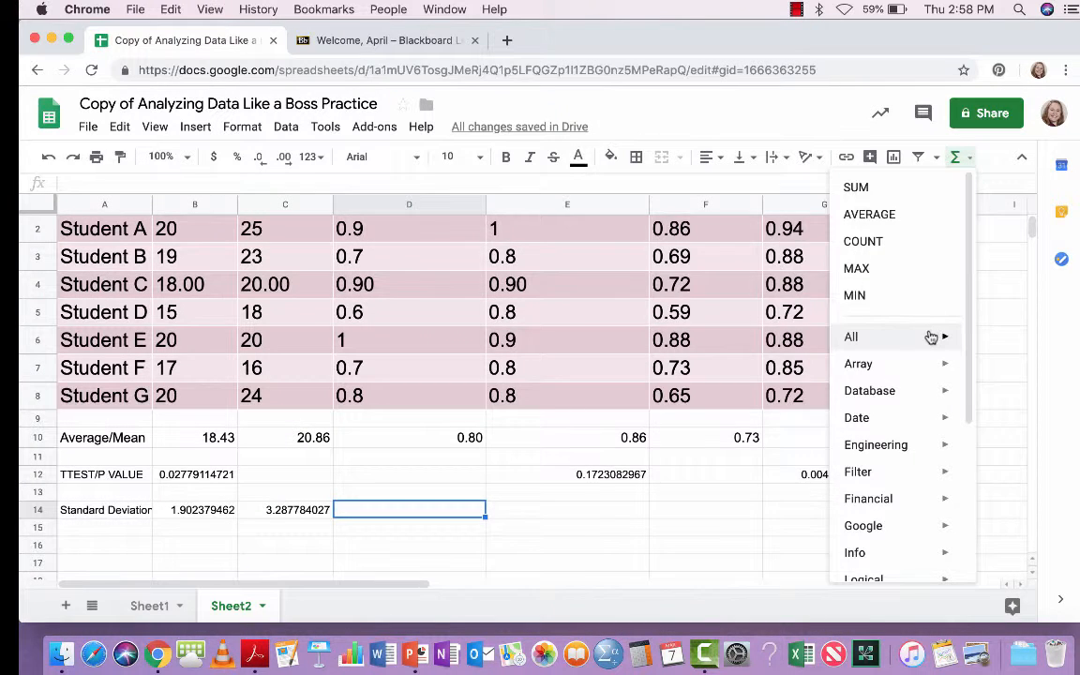
{"action": "mouse_move", "coordinate": [882, 337]}
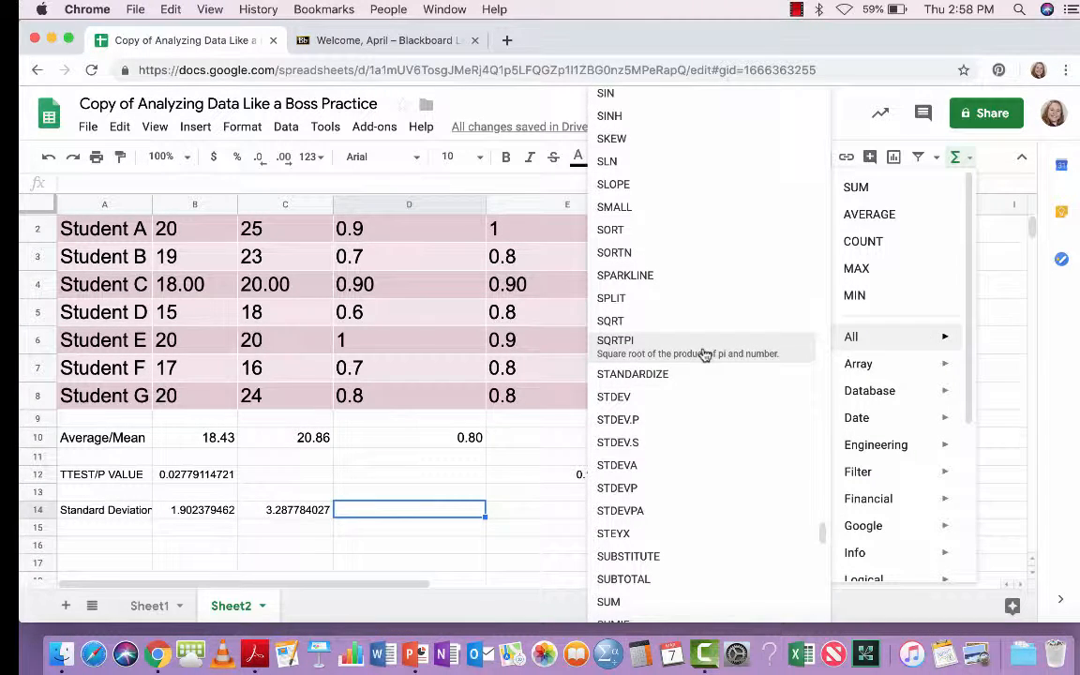
{"action": "left_click", "coordinate": [656, 397]}
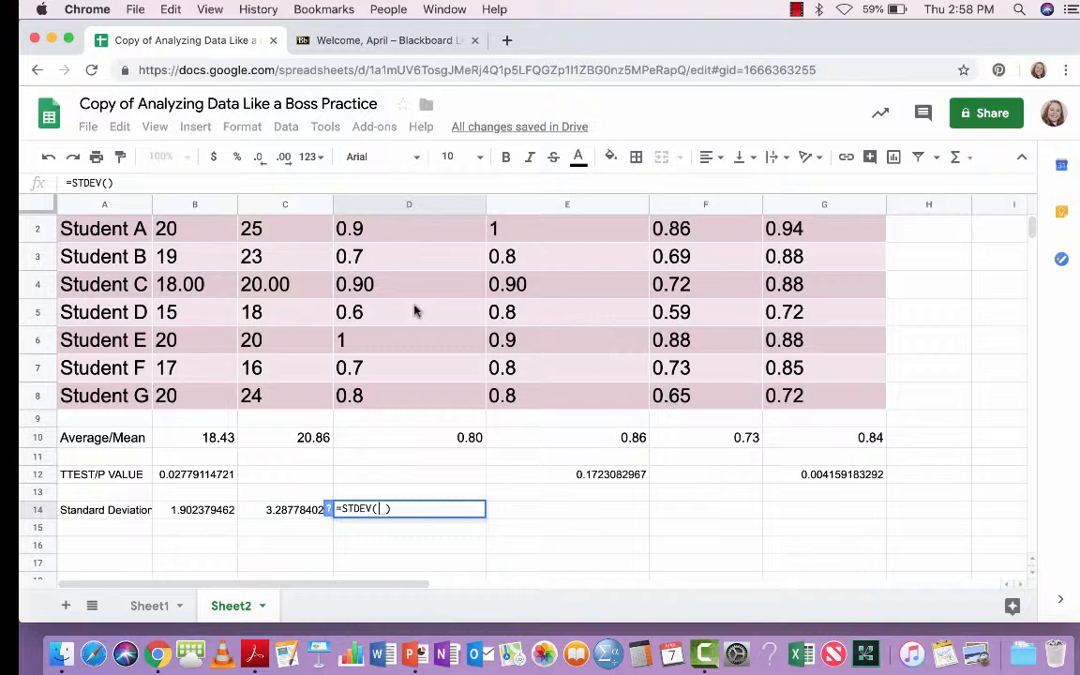
{"action": "left_click_drag", "start_coordinate": [401, 231], "coordinate": [396, 389]}
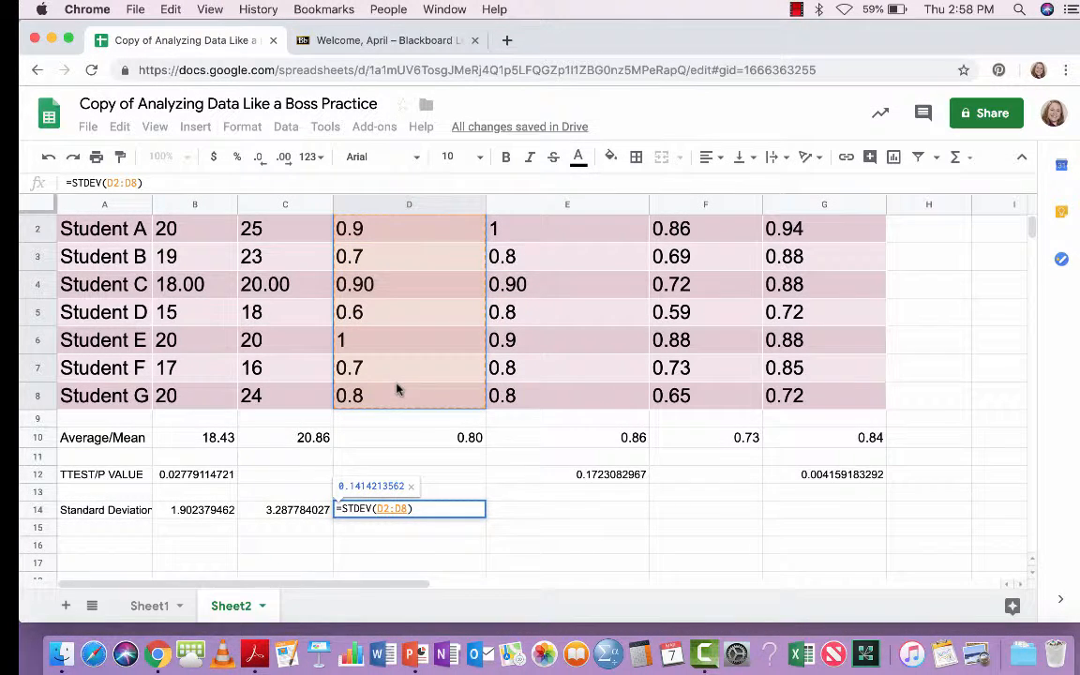
{"action": "key", "text": "Return"}
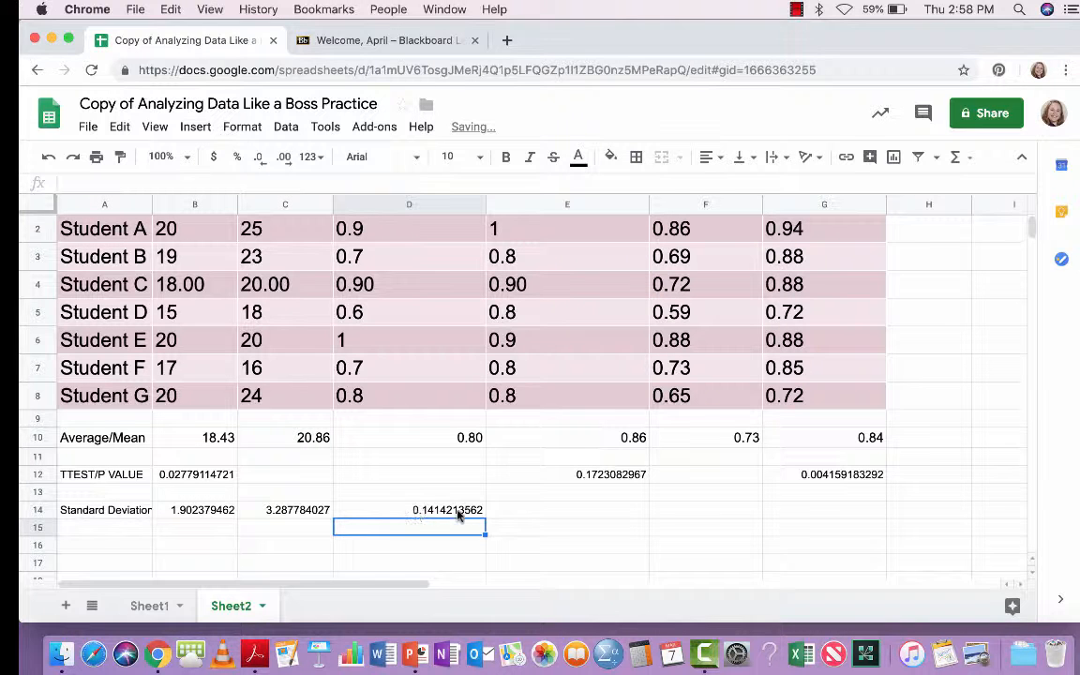
Calculate the Post-Attendance standard deviation in cell E14 with the STDEV function over E2:E8
{"action": "left_click", "coordinate": [538, 513]}
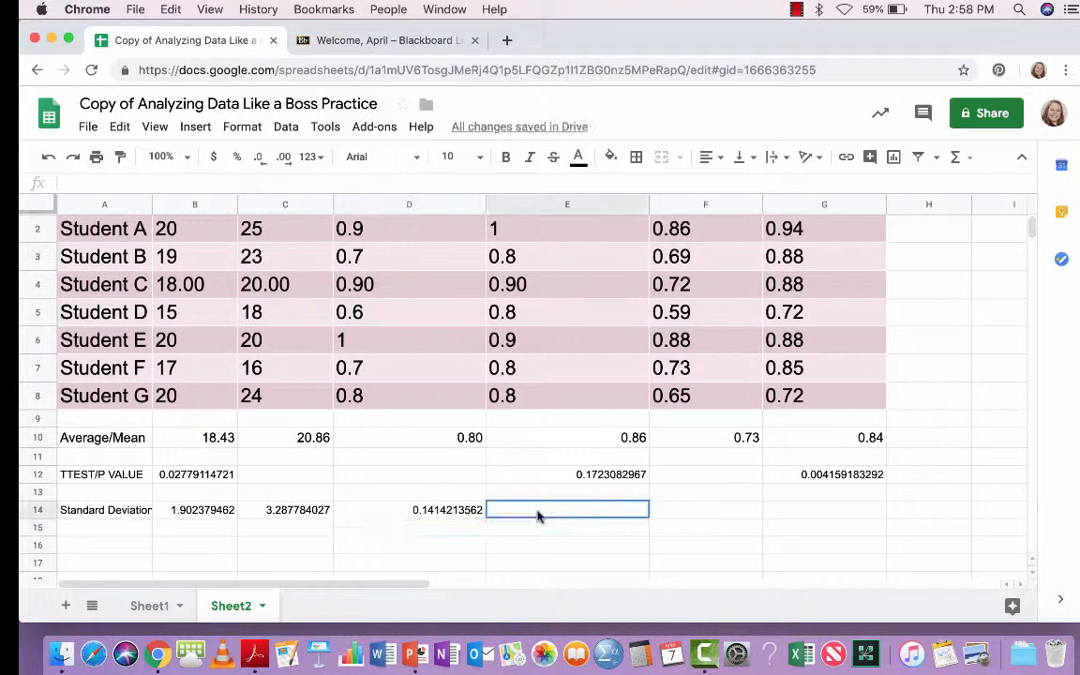
{"action": "left_click", "coordinate": [972, 162]}
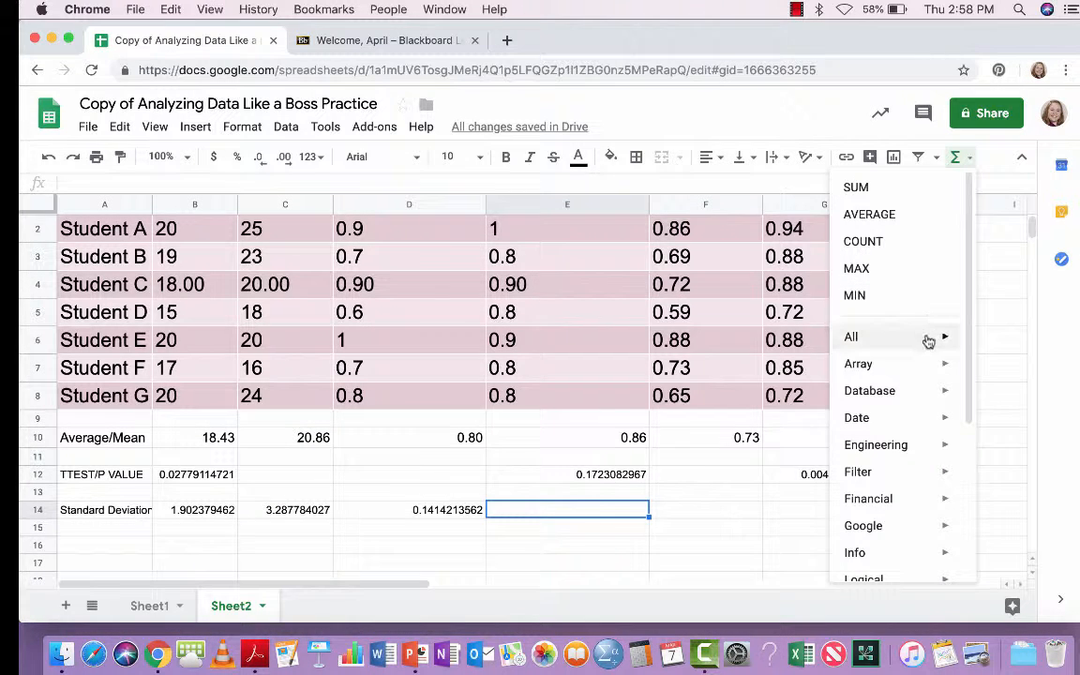
{"action": "mouse_move", "coordinate": [928, 339]}
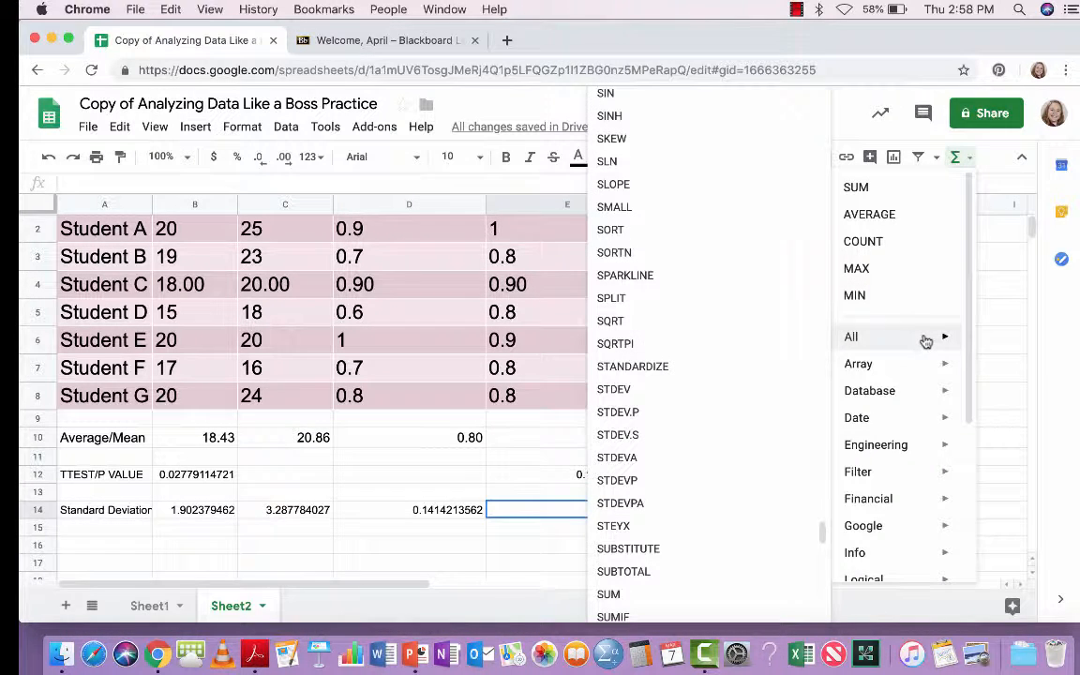
{"action": "left_click", "coordinate": [670, 397]}
{"action": "left_click_drag", "start_coordinate": [515, 242], "coordinate": [520, 393]}
{"action": "key", "text": "Return"}
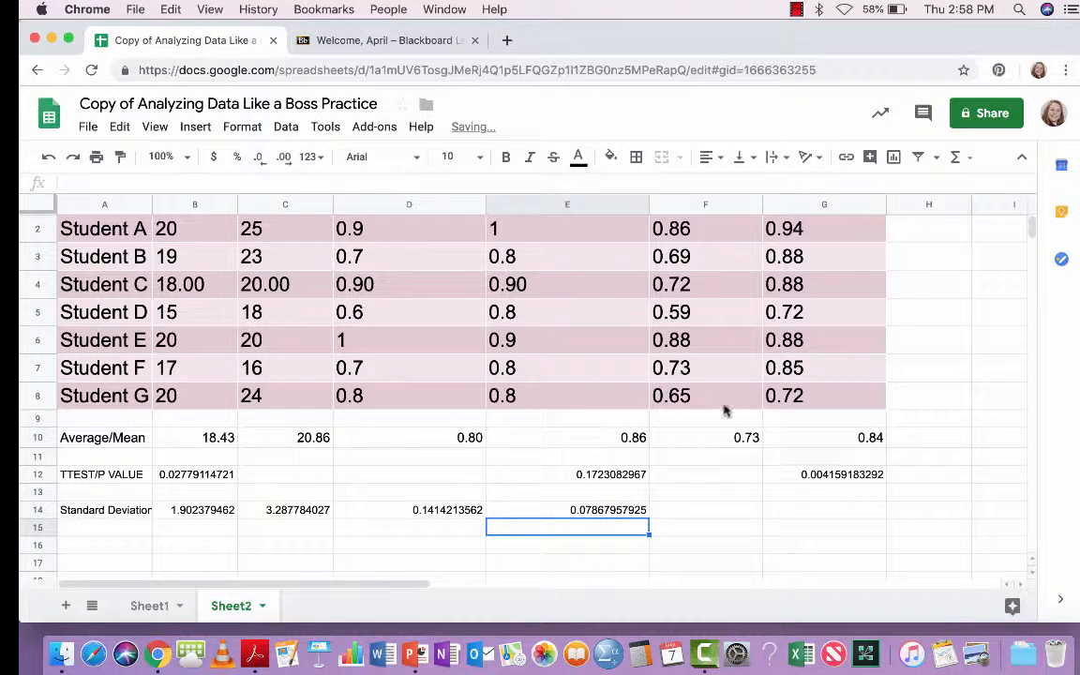
Calculate the Pre-Grades standard deviation in cell F14 with the STDEV function over F2:F8
{"action": "left_click", "coordinate": [699, 509]}
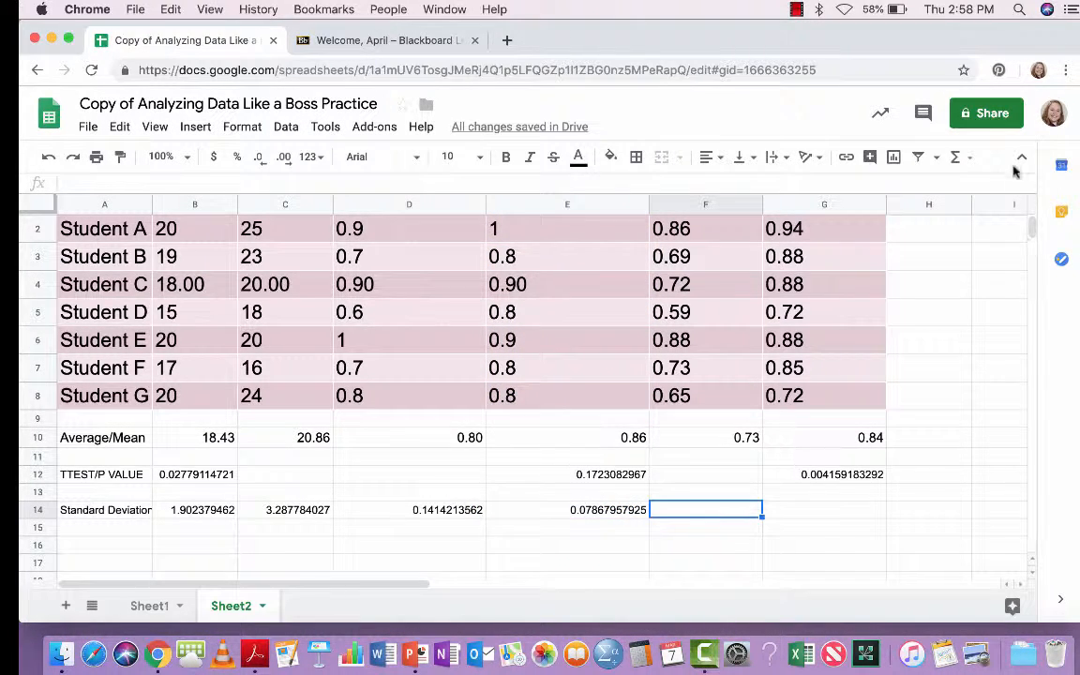
{"action": "left_click", "coordinate": [960, 157]}
{"action": "mouse_move", "coordinate": [934, 340]}
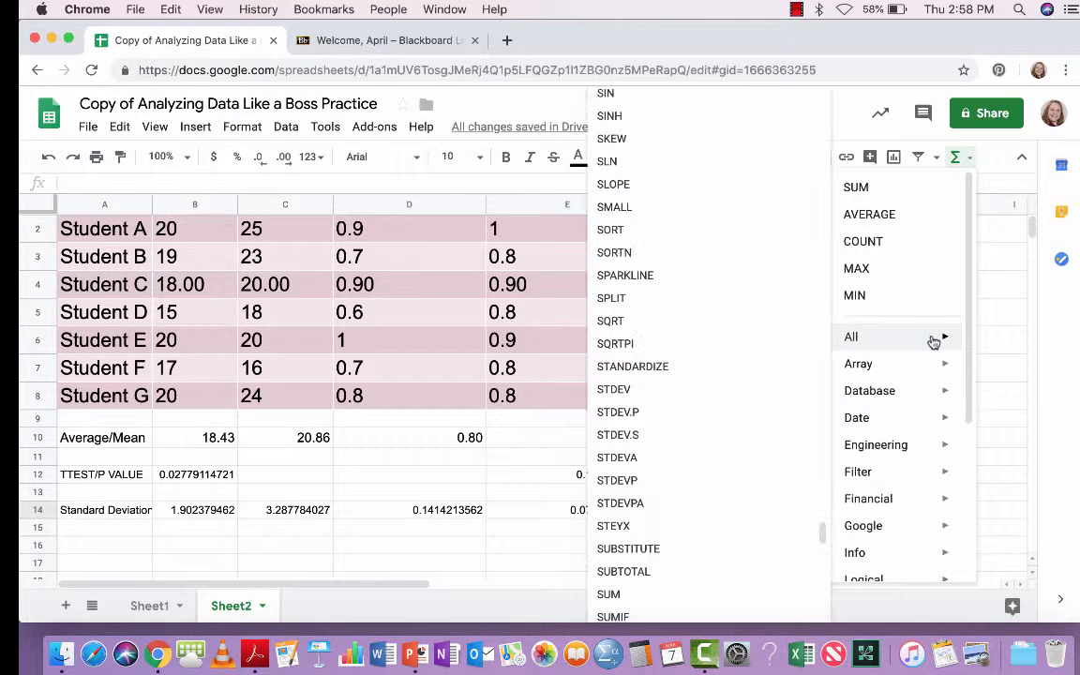
{"action": "left_click", "coordinate": [671, 397]}
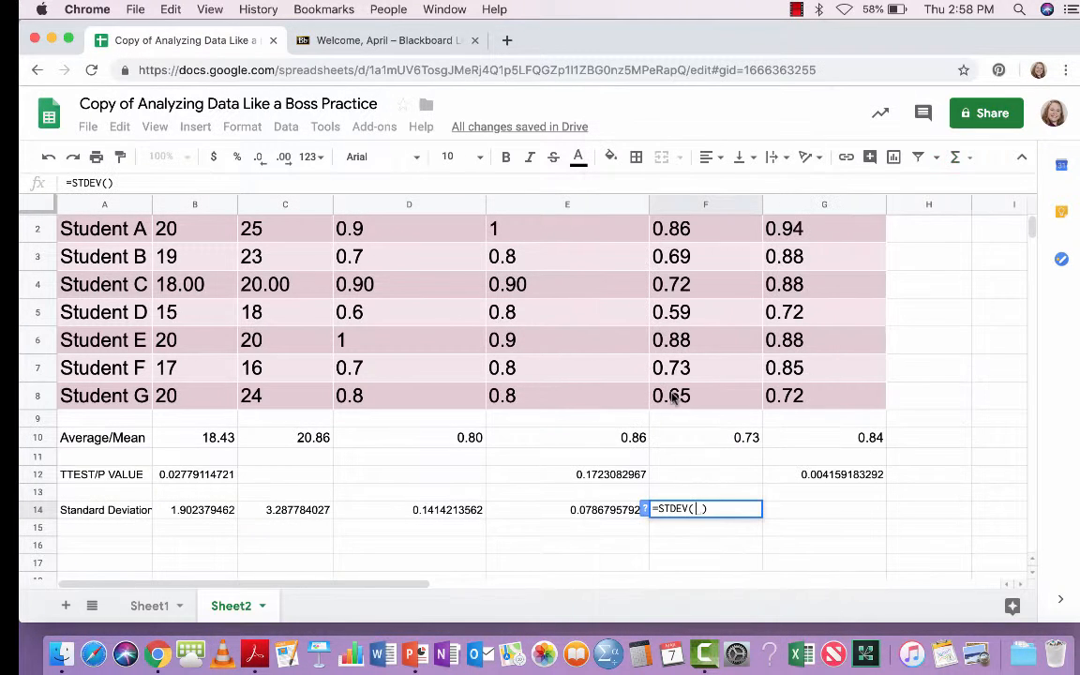
{"action": "left_click_drag", "start_coordinate": [628, 223], "coordinate": [701, 398]}
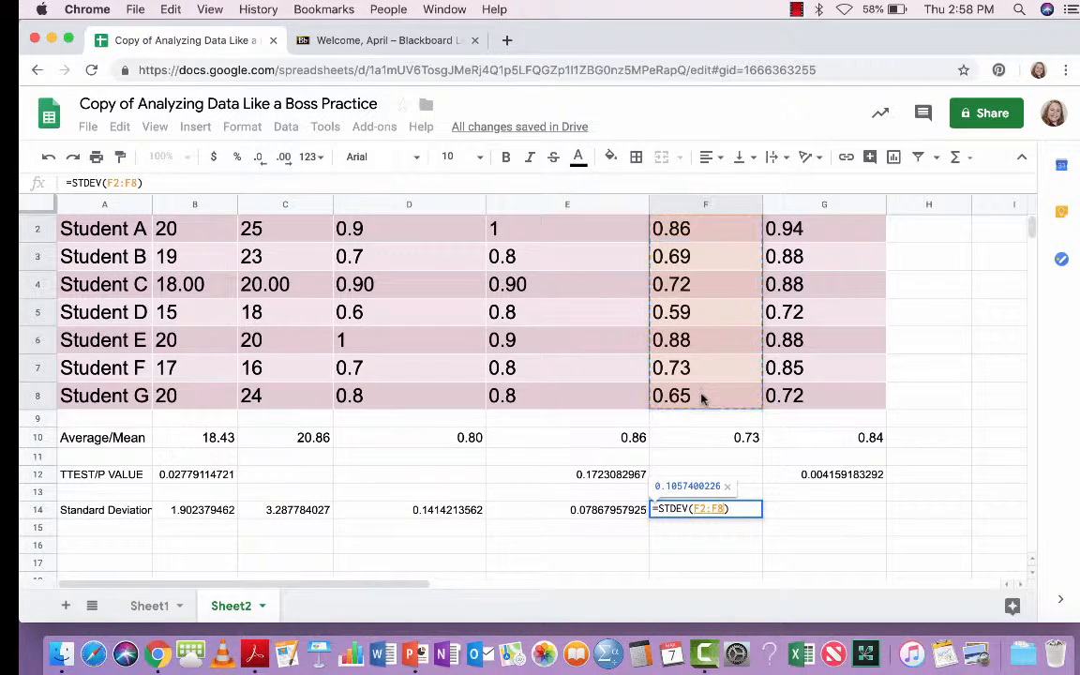
{"action": "key", "text": "Return"}
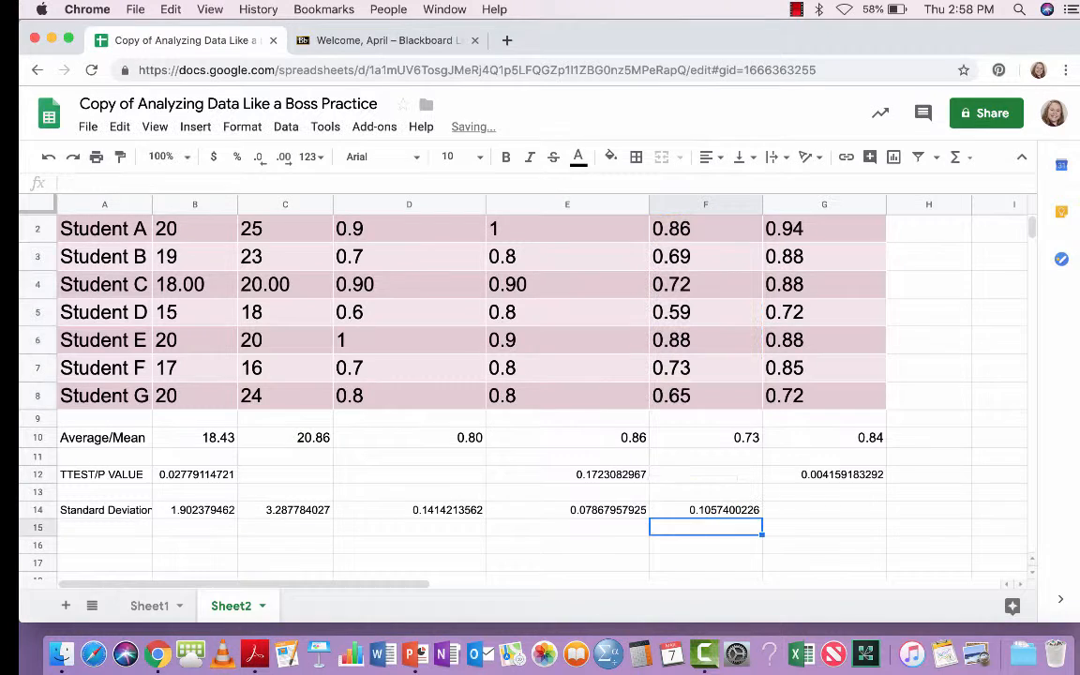
Calculate the Post-Grades standard deviation in cell G14 with the STDEV function over G2:G8
{"action": "left_click", "coordinate": [825, 511]}
{"action": "left_click", "coordinate": [955, 157]}
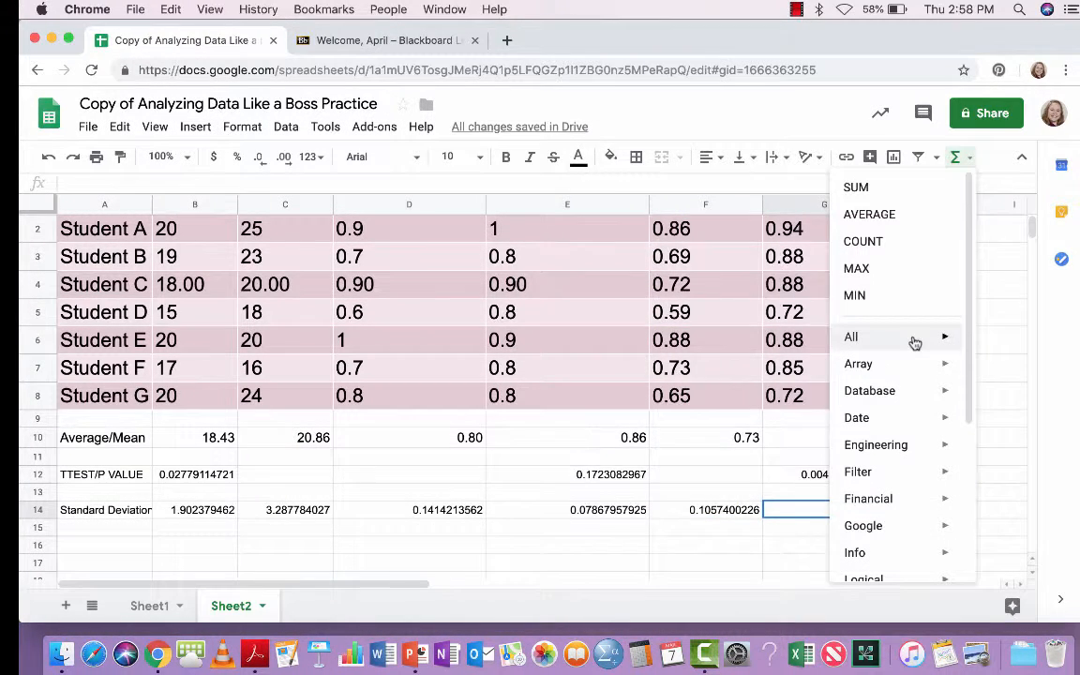
{"action": "mouse_move", "coordinate": [915, 339]}
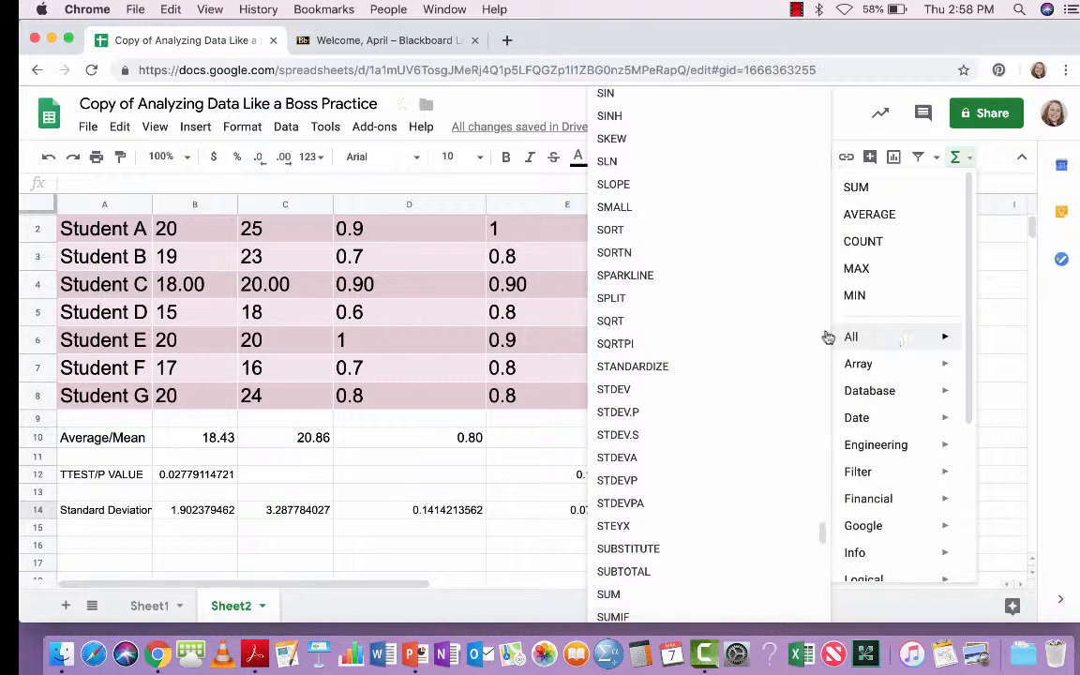
{"action": "left_click", "coordinate": [667, 399]}
{"action": "left_click_drag", "start_coordinate": [787, 228], "coordinate": [790, 389]}
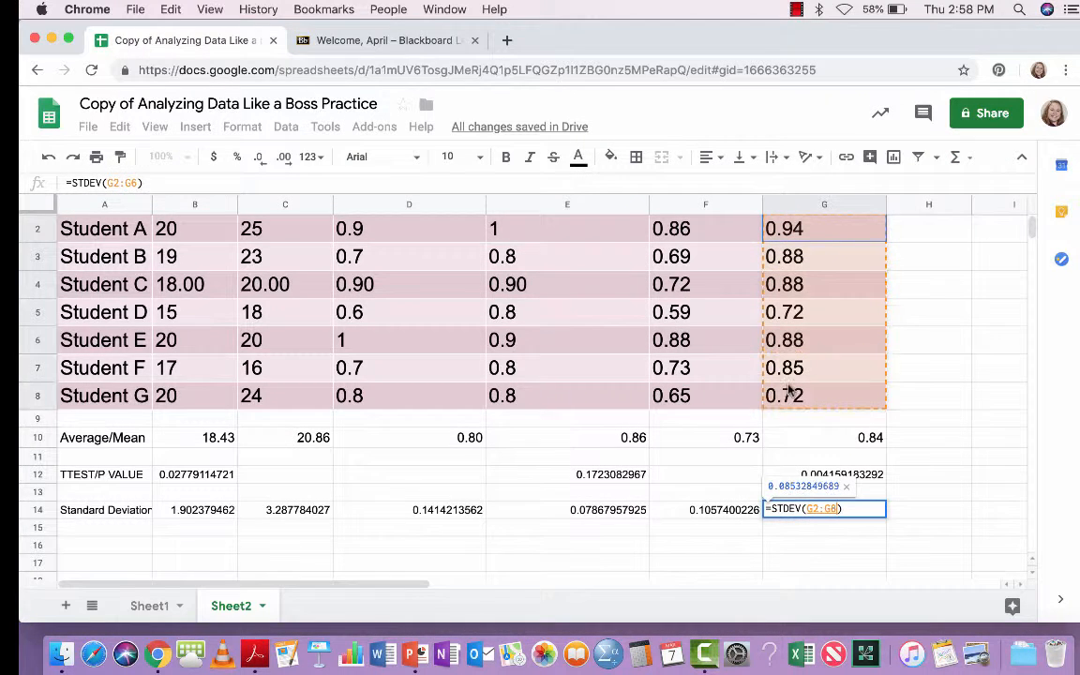
{"action": "key", "text": "Return"}
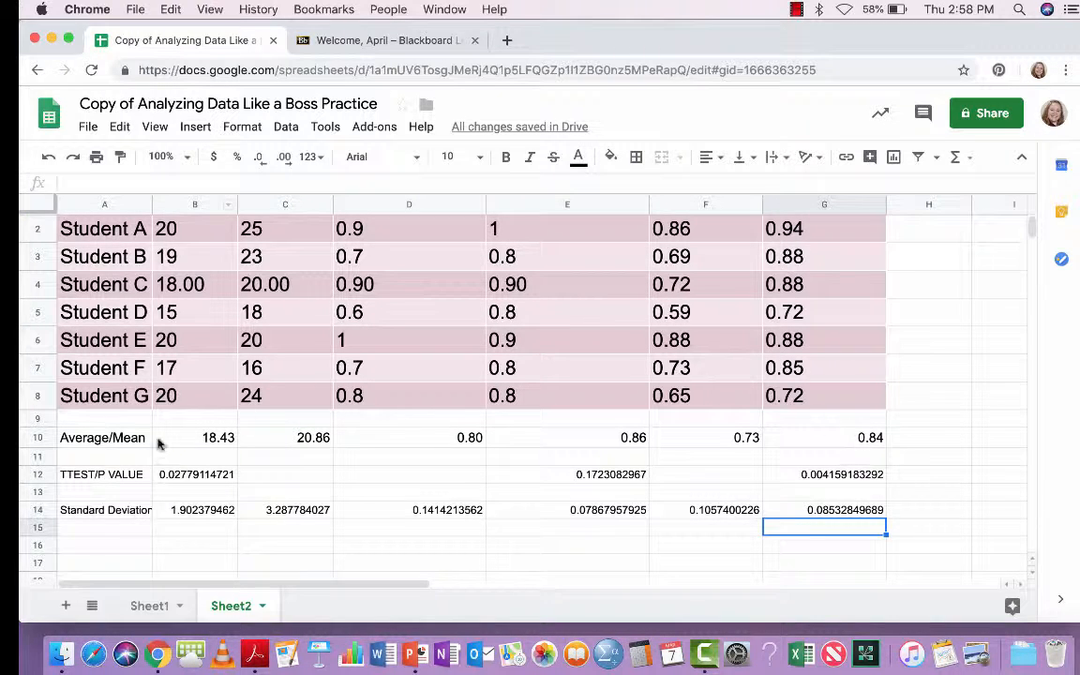
Select cell A15 and close the Blackboard page, keeping only the spreadsheet open
{"action": "left_click", "coordinate": [82, 531]}
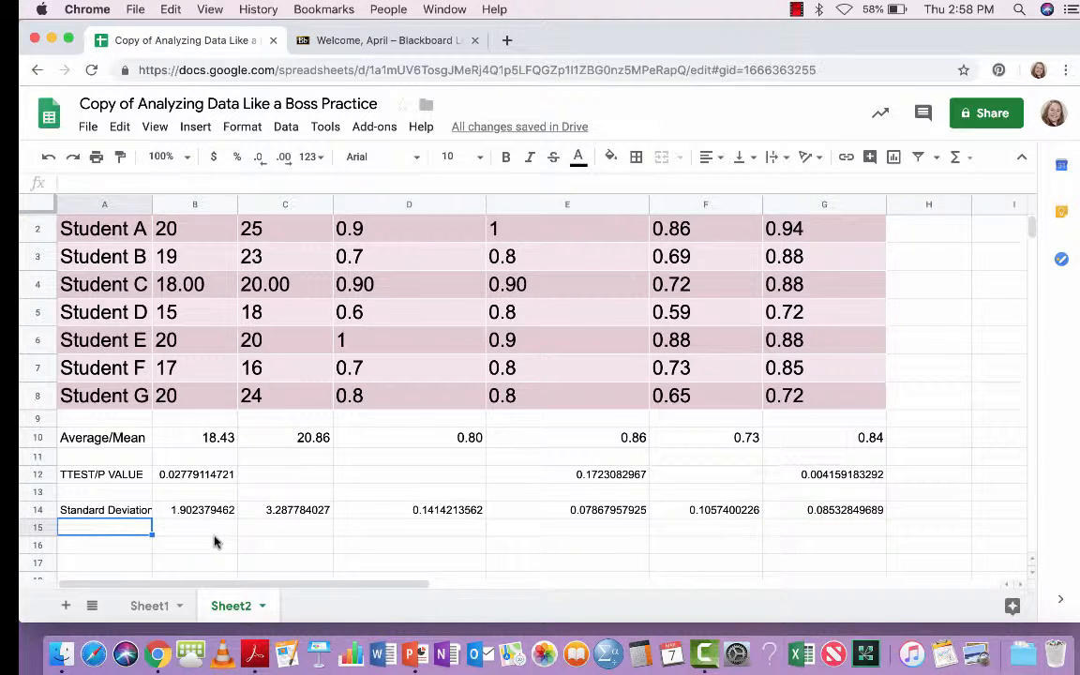
{"action": "left_click", "coordinate": [474, 41]}
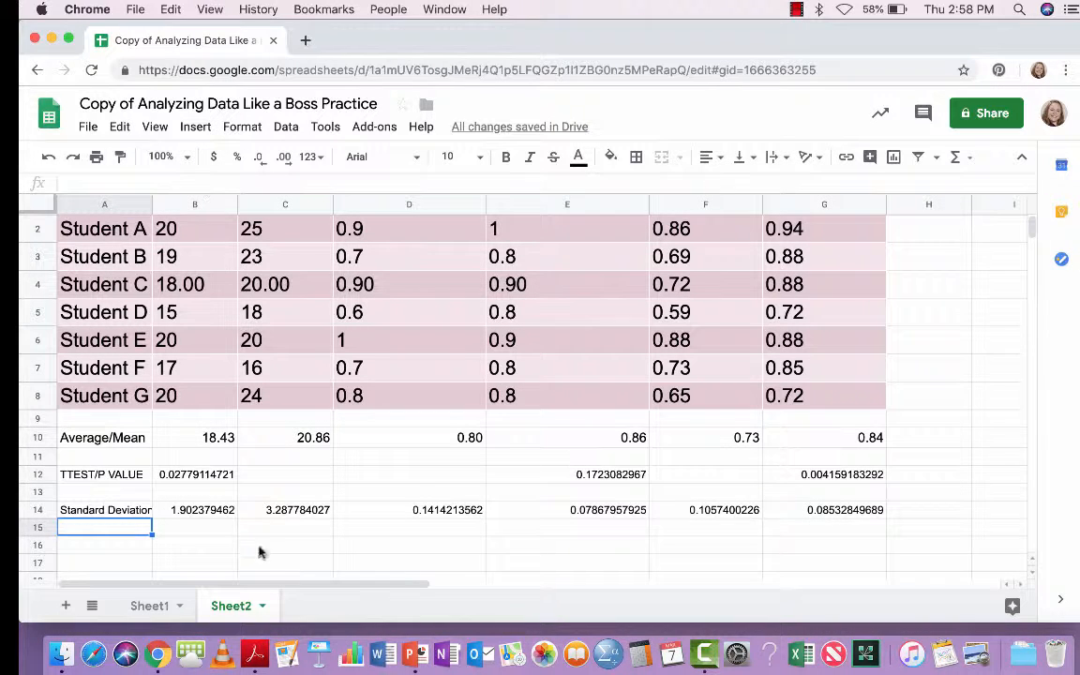
Find the Effect Size Calculator for T-Test on socscistatistics.com in a new browser tab and place it beside the spreadsheet
{"action": "left_click", "coordinate": [305, 41]}
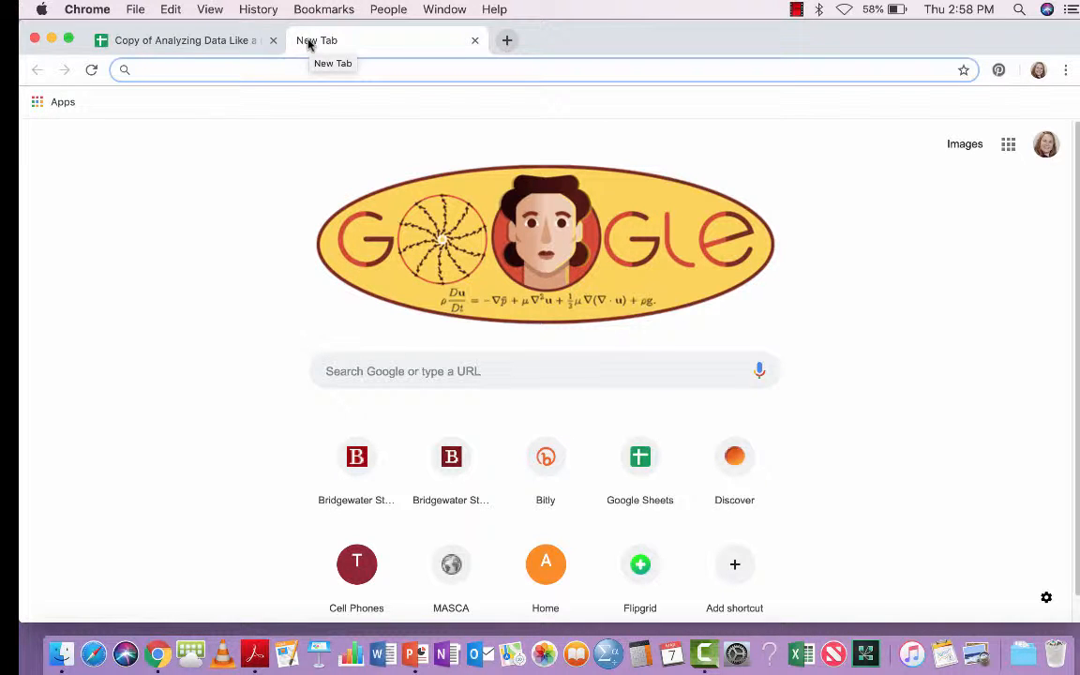
{"action": "type", "text": "eff"}
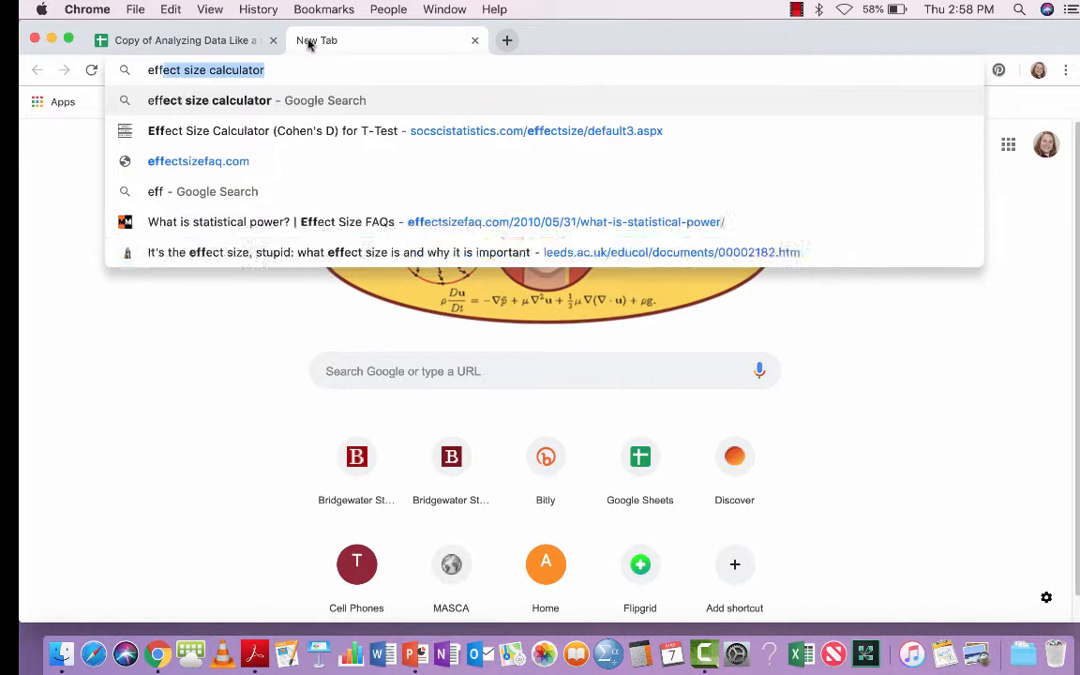
{"action": "type", "text": "ect size calcu"}
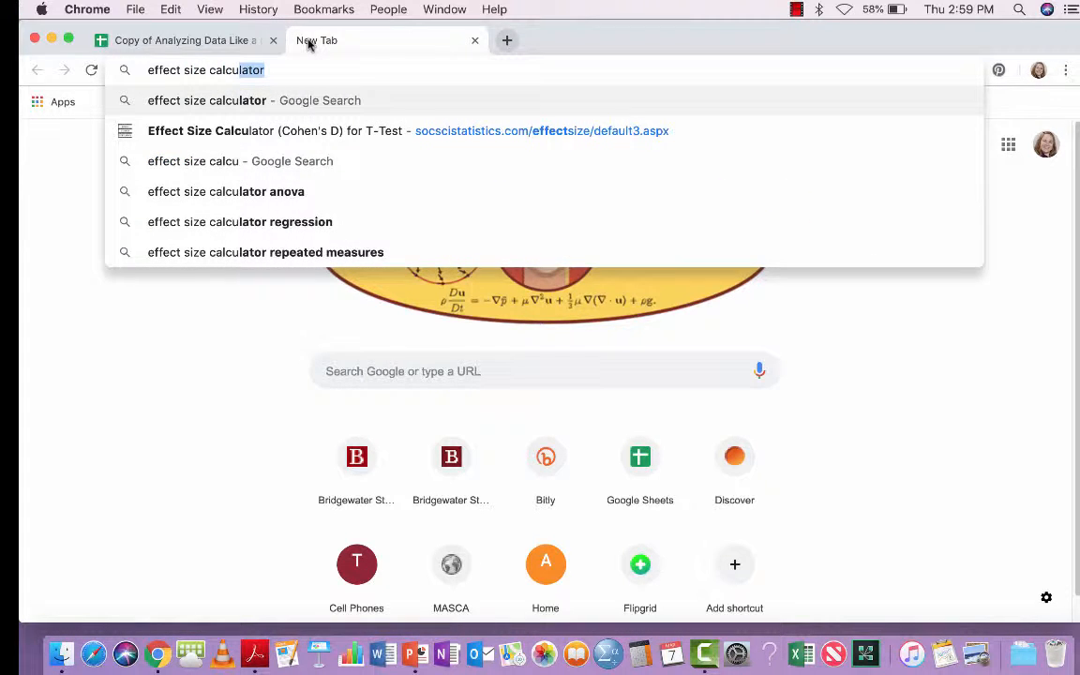
{"action": "key", "text": "Return"}
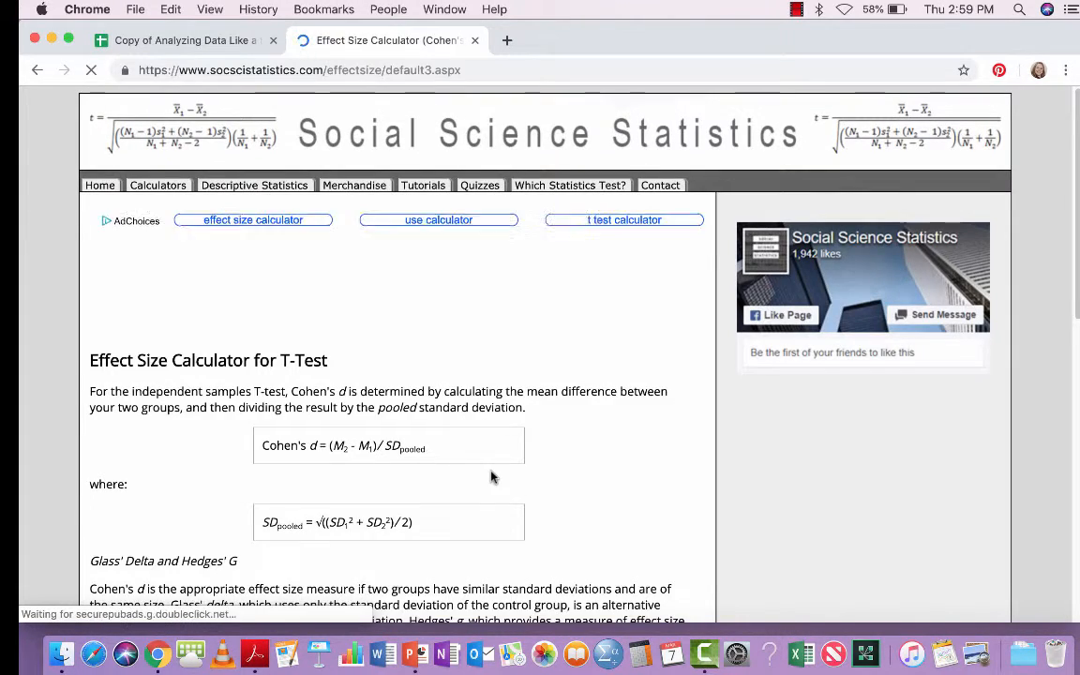
{"action": "scroll", "coordinate": [491, 477], "scroll_direction": "down", "scroll_amount": 8}
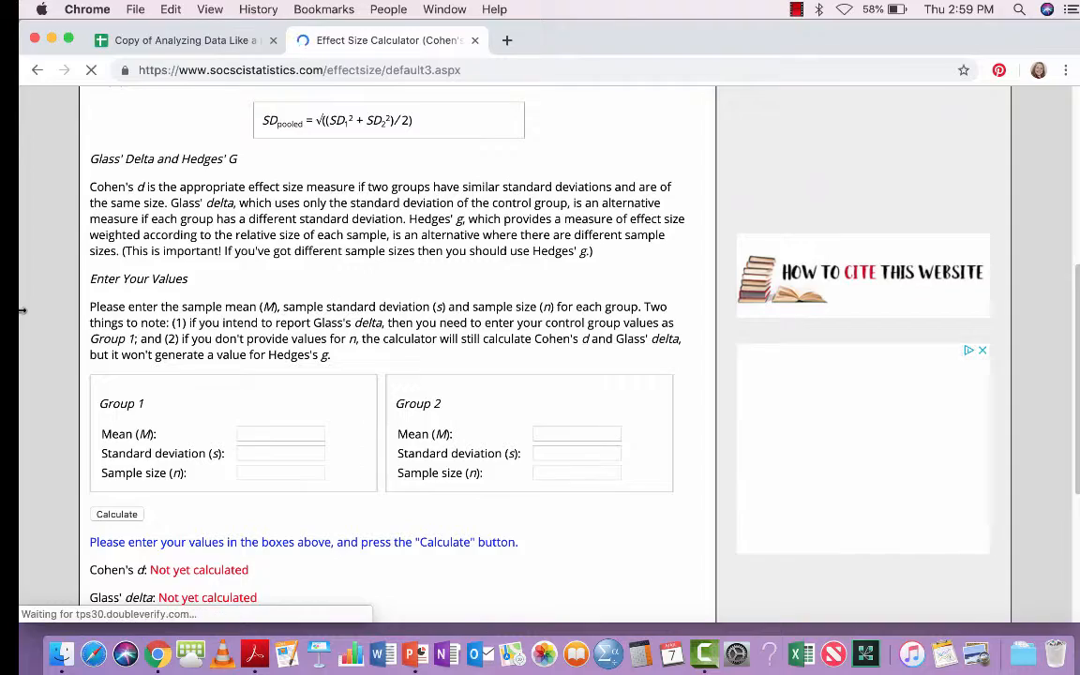
{"action": "left_click_drag", "start_coordinate": [18, 310], "coordinate": [455, 310]}
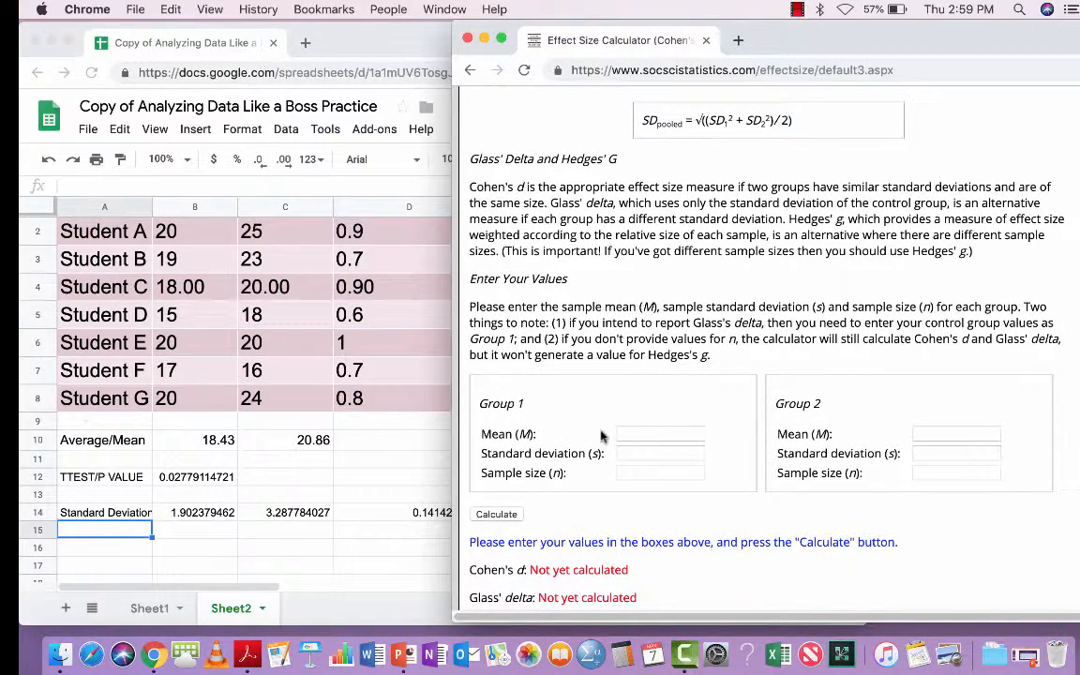
Enter the Pre-Test mean 18.43 and standard deviation 1.902 as the Group 1 values in the effect size calculator
{"action": "left_click", "coordinate": [630, 434]}
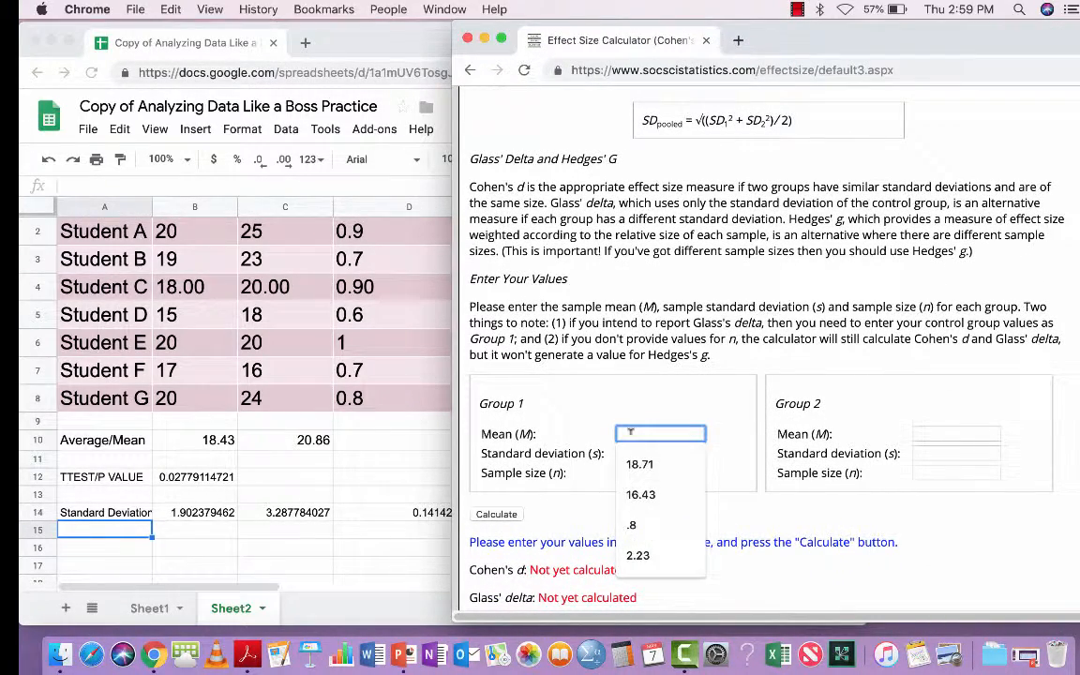
{"action": "type", "text": "18"}
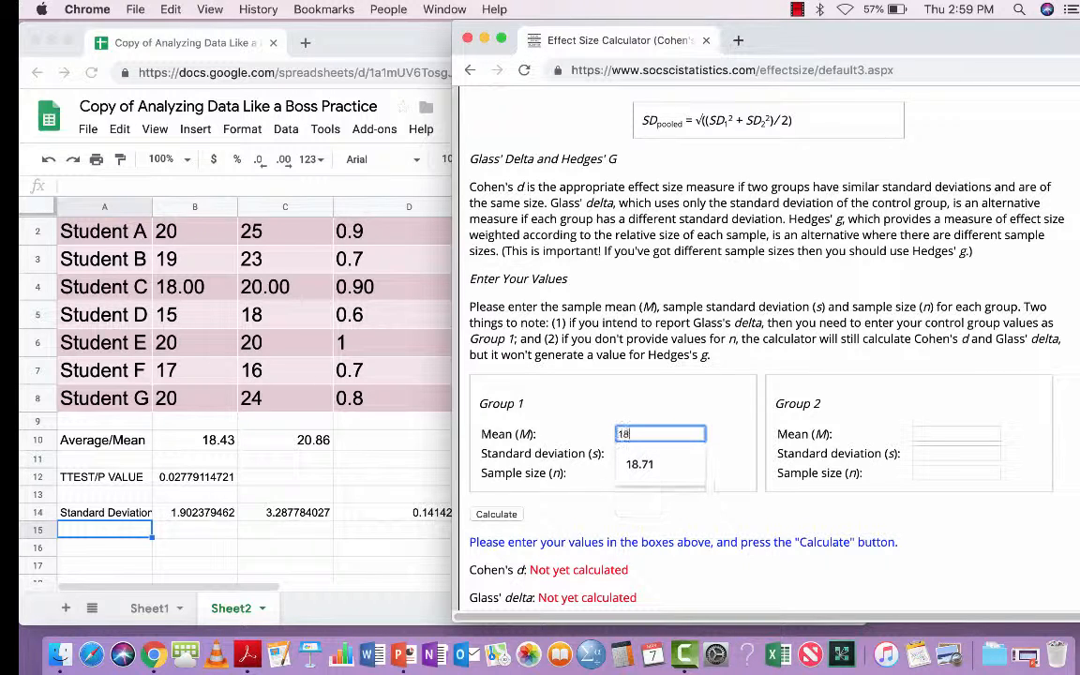
{"action": "type", "text": ".43"}
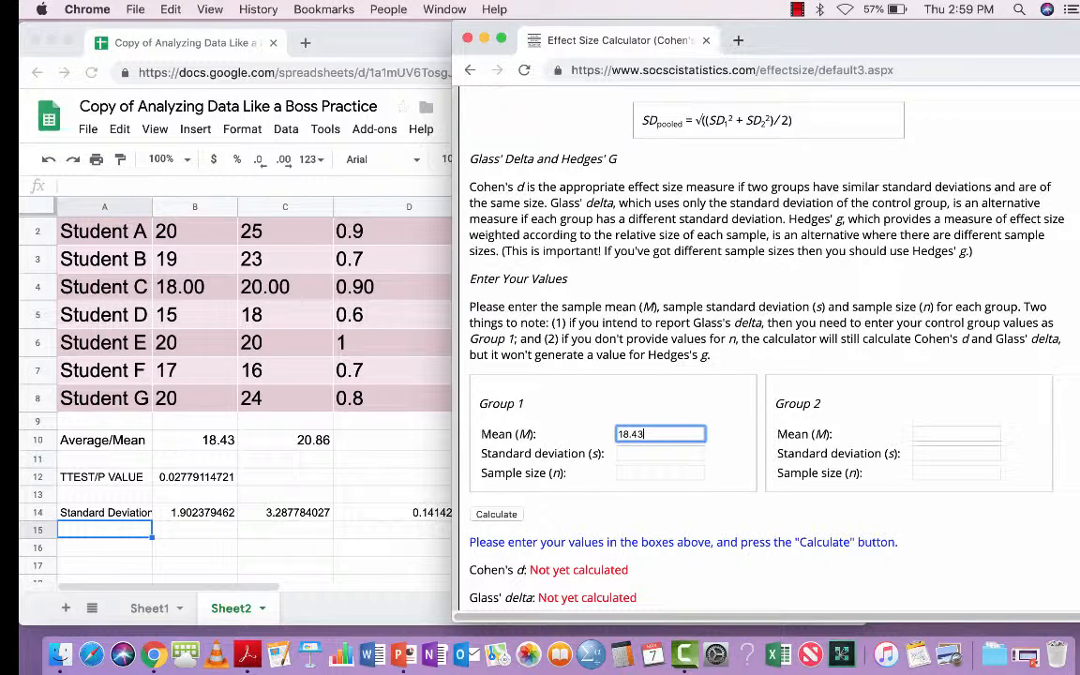
{"action": "left_click", "coordinate": [649, 450]}
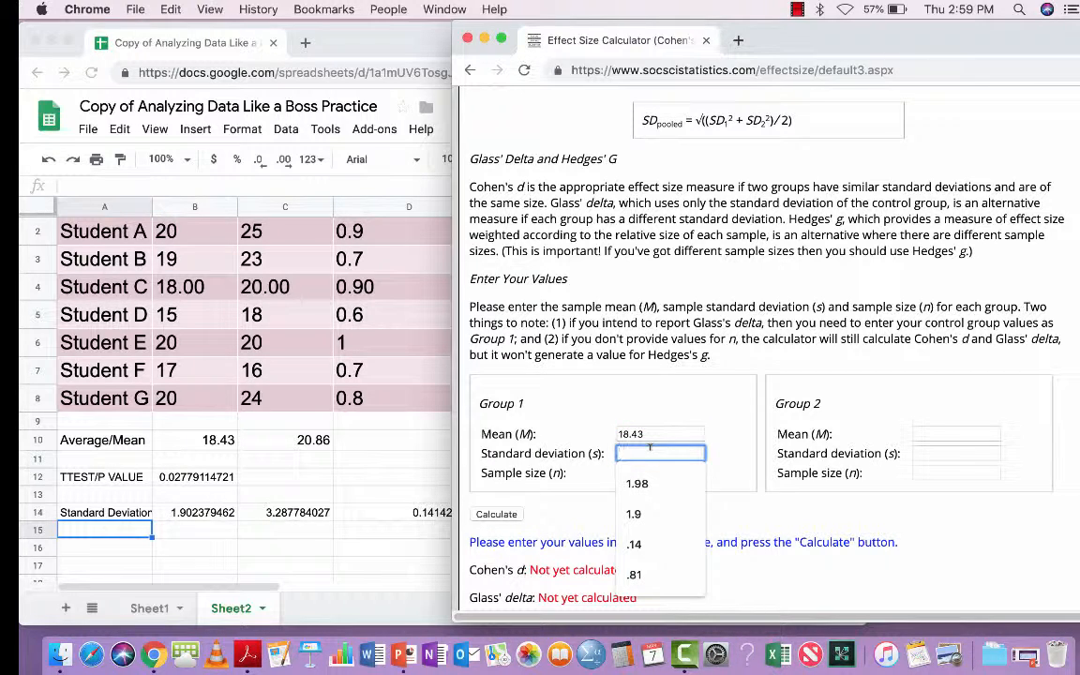
{"action": "type", "text": "1.9"}
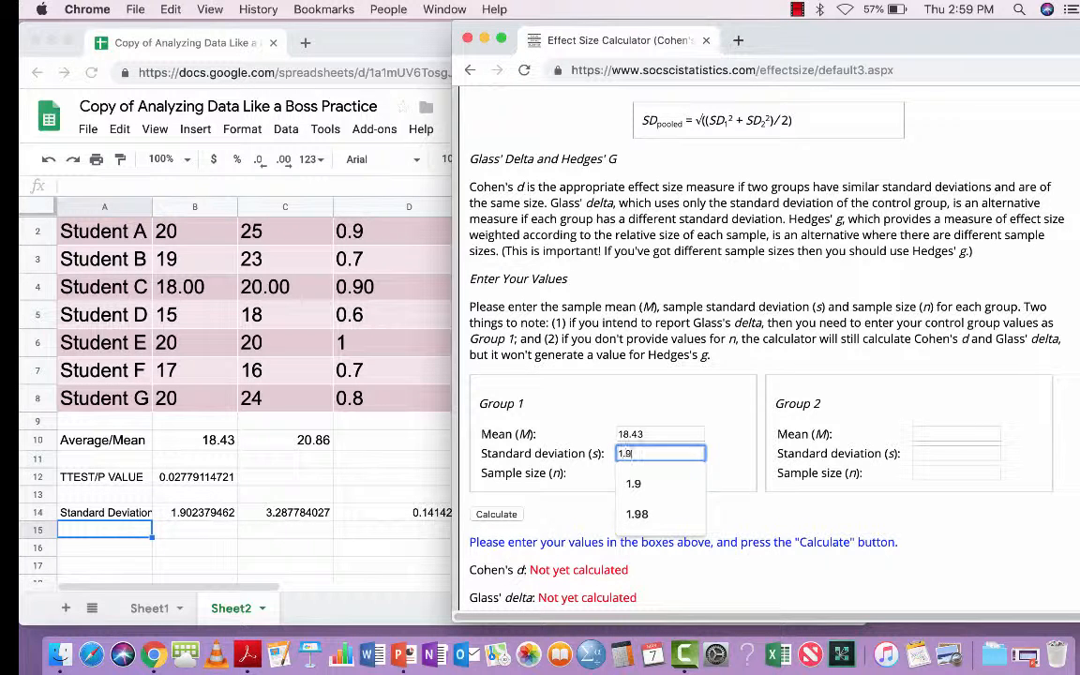
{"action": "type", "text": "02"}
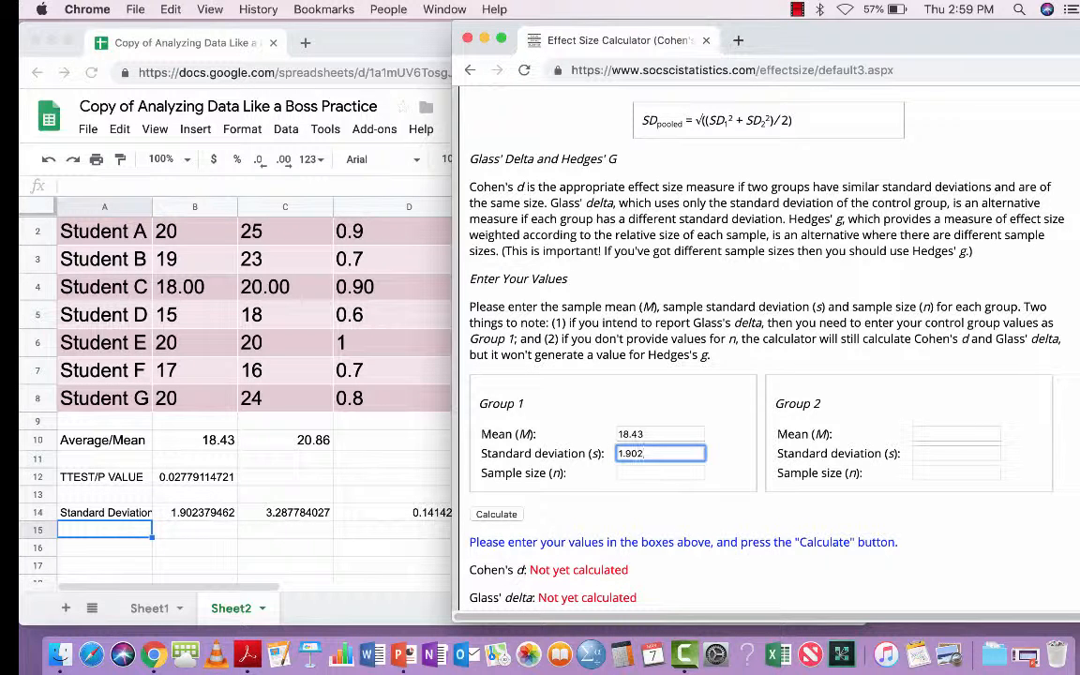
Reduce the standard deviations in row 14 of the spreadsheet, from column B onward, to three decimal places
{"action": "left_click", "coordinate": [206, 516]}
{"action": "left_click_drag", "start_coordinate": [181, 513], "coordinate": [810, 514]}
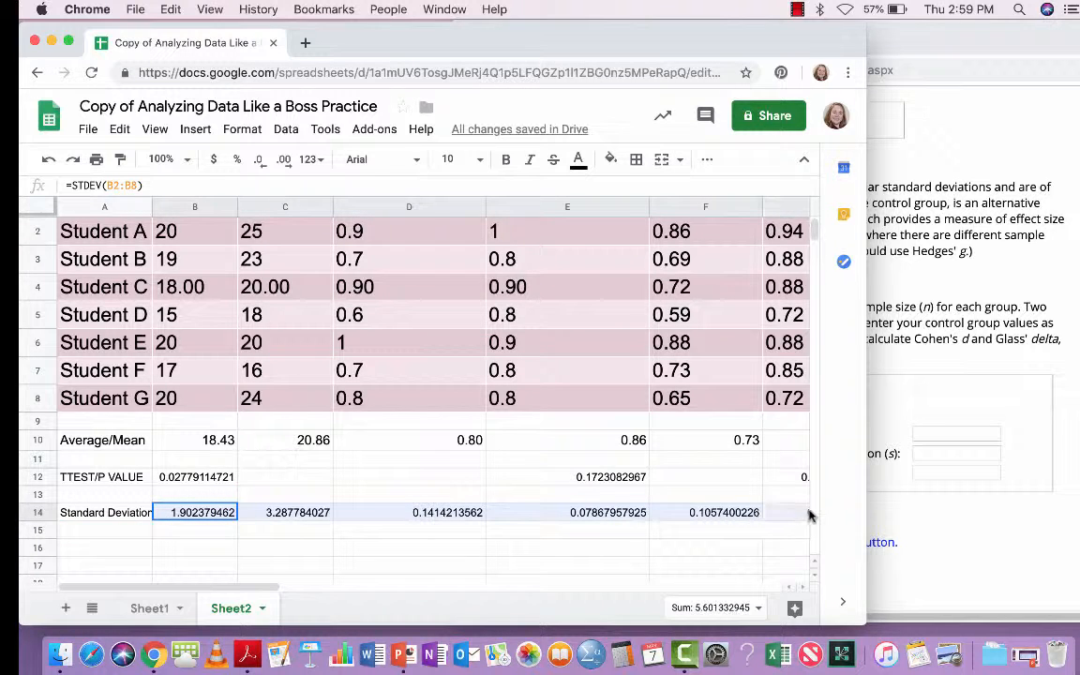
{"action": "left_click", "coordinate": [264, 162]}
{"action": "left_click", "coordinate": [265, 162]}
{"action": "left_click", "coordinate": [264, 162]}
{"action": "left_click", "coordinate": [264, 162]}
{"action": "left_click", "coordinate": [264, 163]}
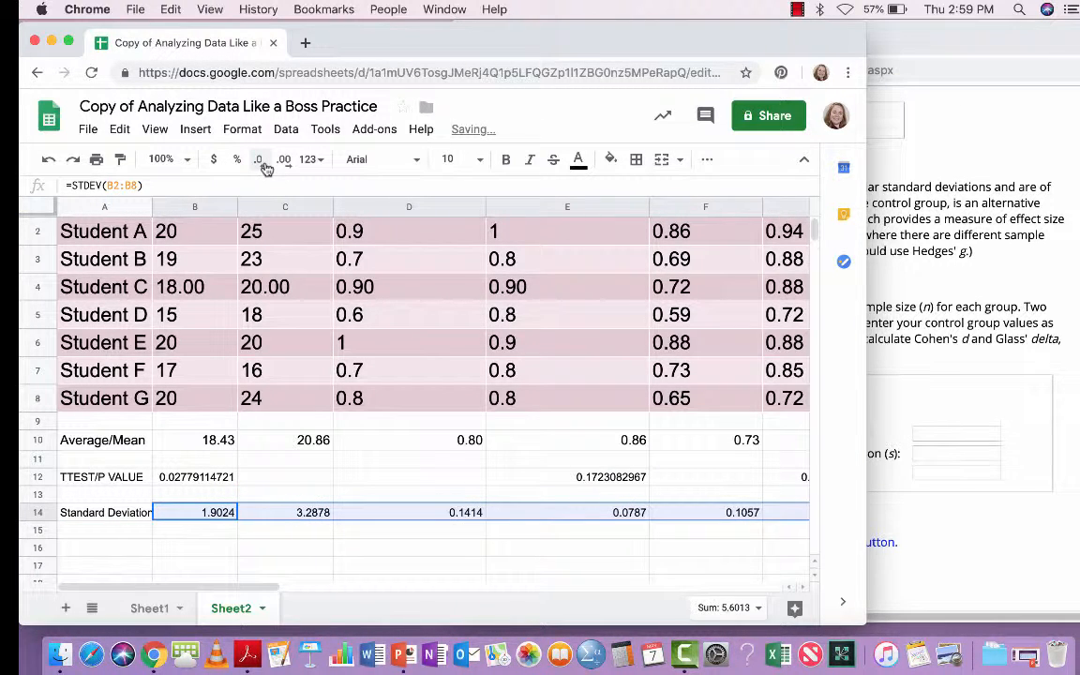
{"action": "left_click", "coordinate": [264, 162]}
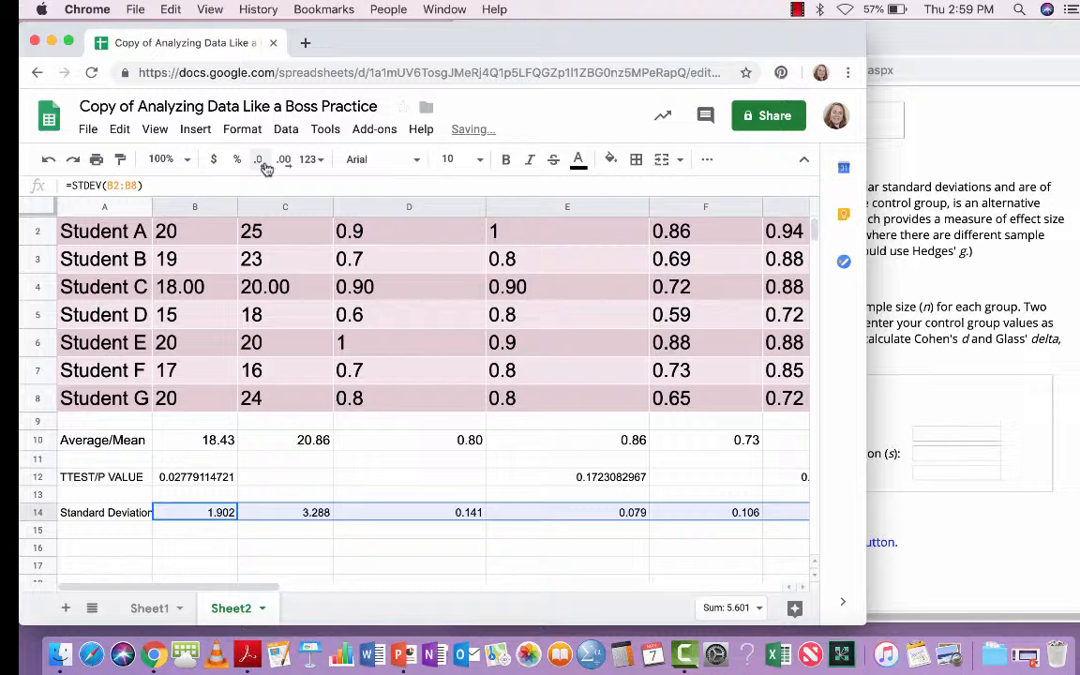
Set the Group 1 sample size to 7 in the effect size calculator
{"action": "left_click", "coordinate": [951, 339]}
{"action": "left_click", "coordinate": [649, 471]}
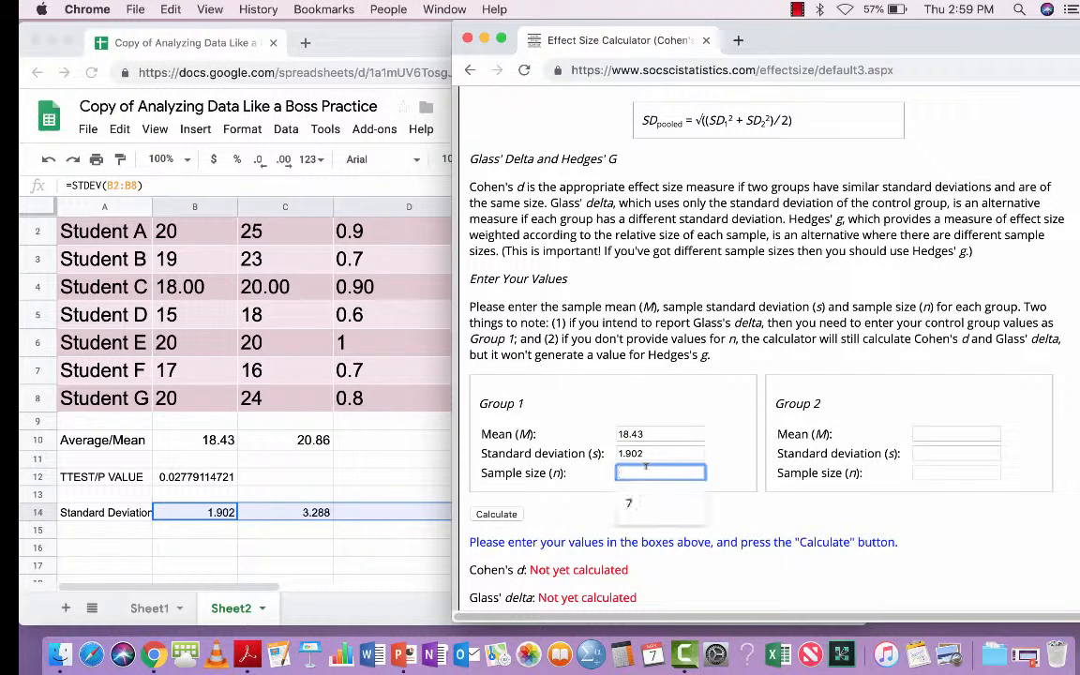
{"action": "left_click", "coordinate": [643, 502]}
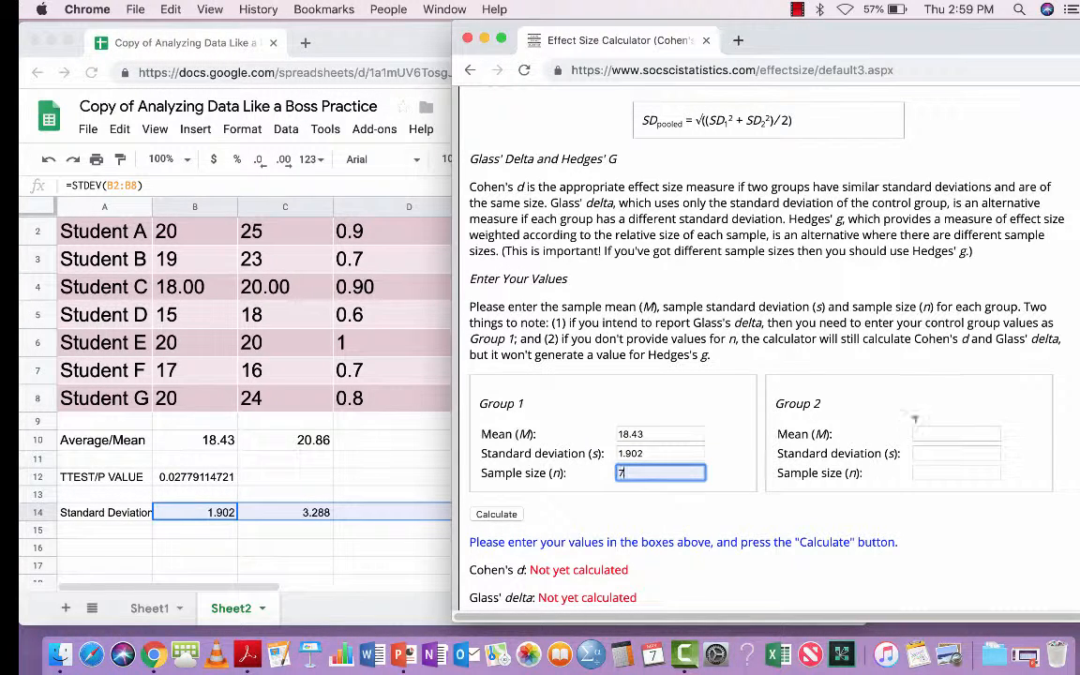
Enter the Post-Test mean 20.86, standard deviation 3.288 and sample size 7 for Group 2, and calculate the effect size
{"action": "left_click", "coordinate": [937, 433]}
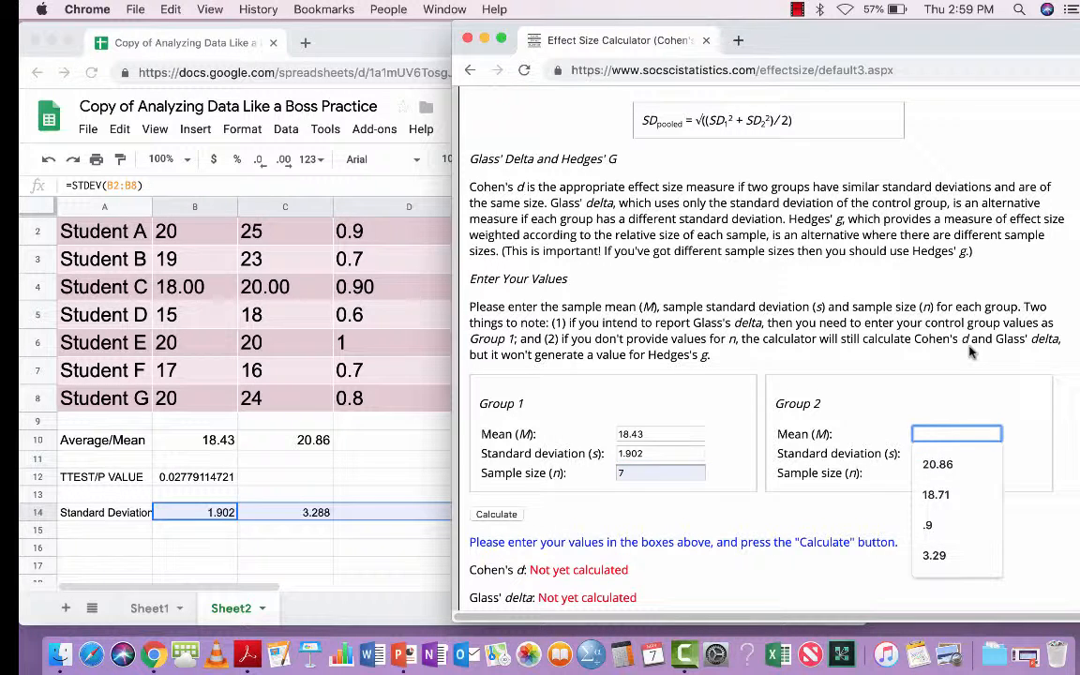
{"action": "left_click", "coordinate": [935, 464]}
{"action": "left_click", "coordinate": [931, 454]}
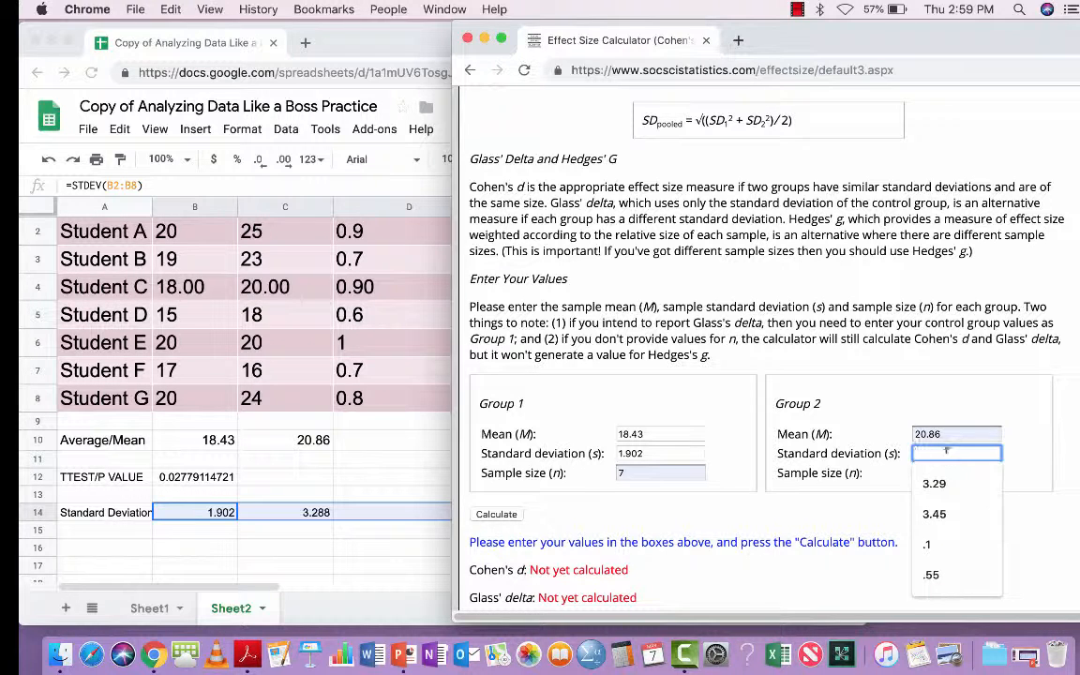
{"action": "type", "text": "3.288"}
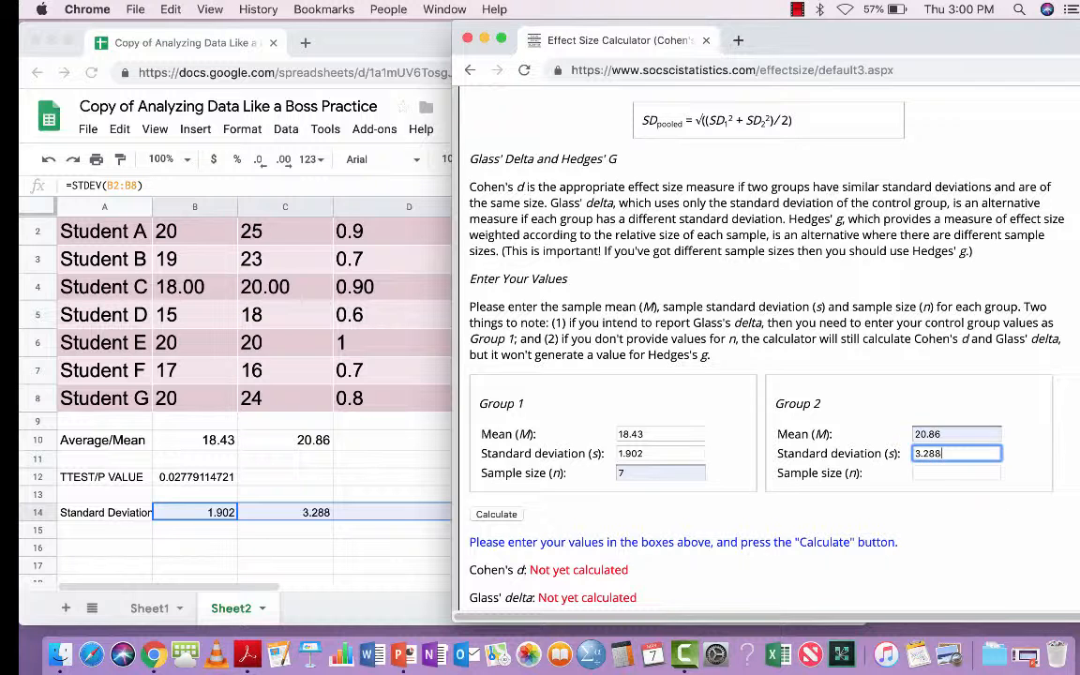
{"action": "key", "text": "Tab"}
{"action": "type", "text": "7"}
{"action": "key", "text": "Return"}
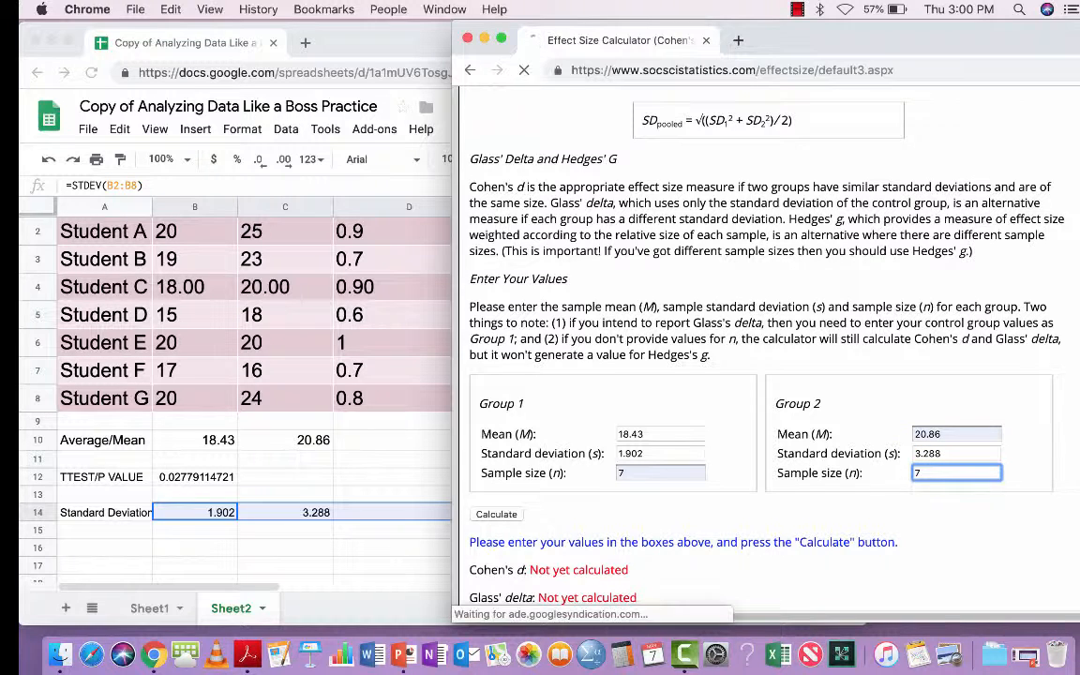
{"action": "scroll", "coordinate": [714, 401], "scroll_direction": "down", "scroll_amount": 10}
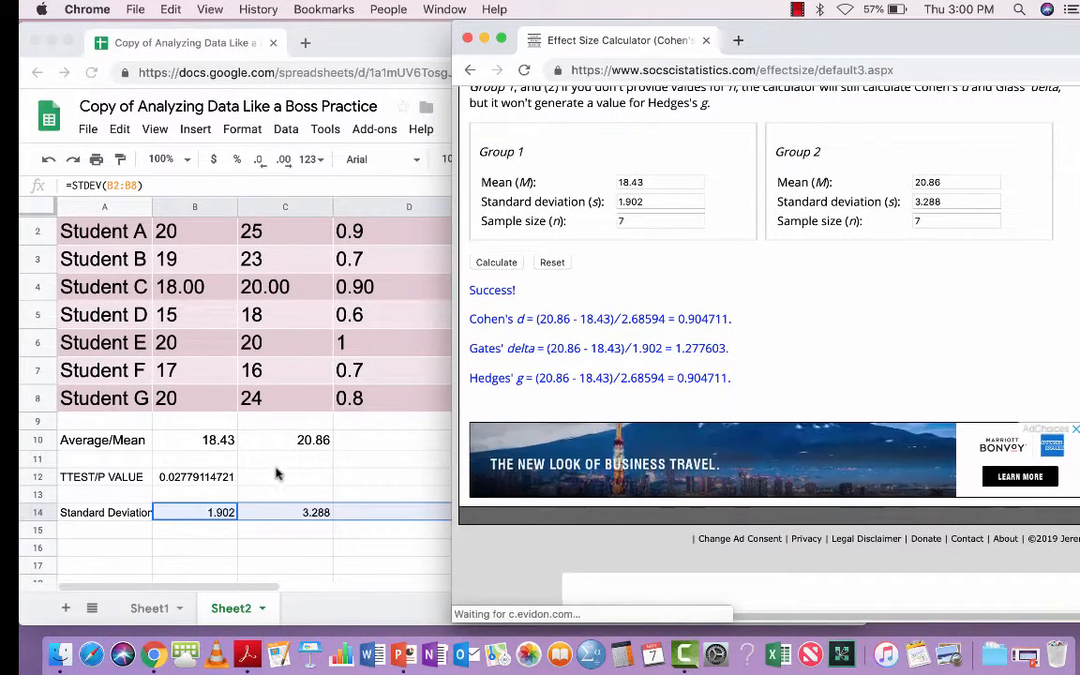
Label spreadsheet cell A16 "Effect size" and enter the test-score Cohen's d, rounded to .905, in B16
{"action": "left_click", "coordinate": [78, 538]}
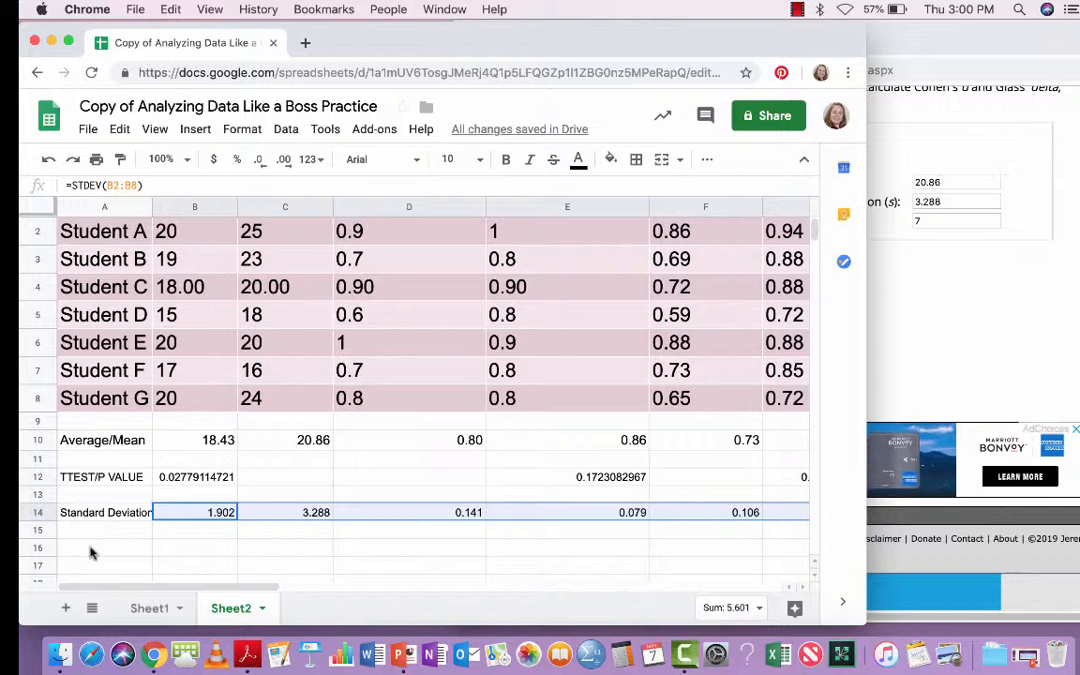
{"action": "left_click", "coordinate": [89, 546]}
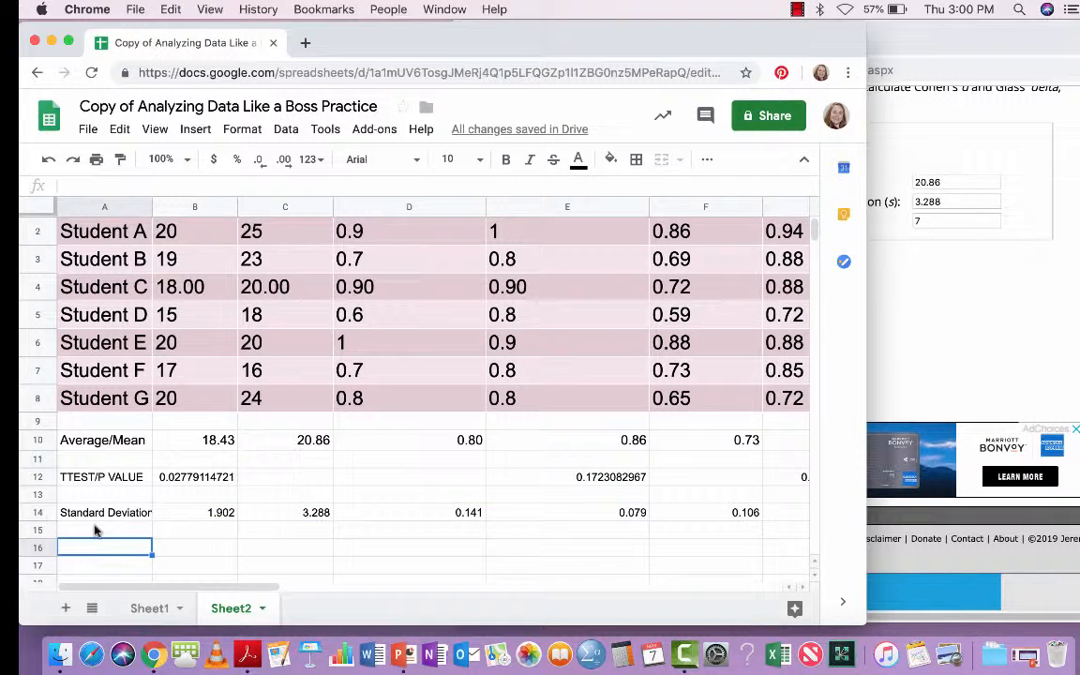
{"action": "type", "text": "Eff"}
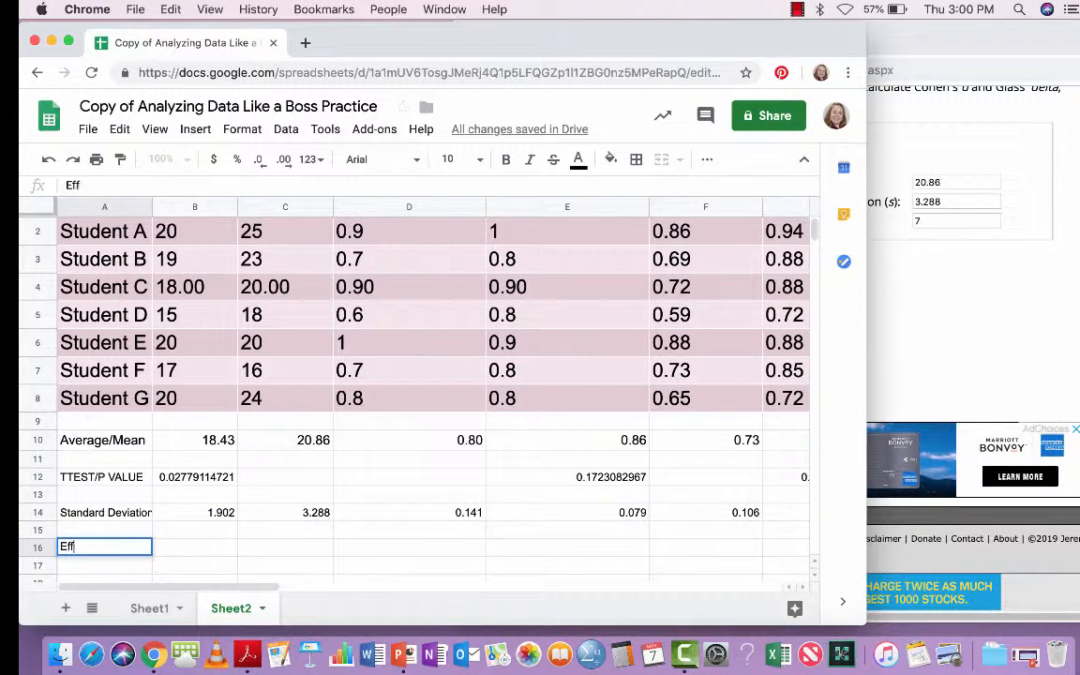
{"action": "type", "text": "ect size"}
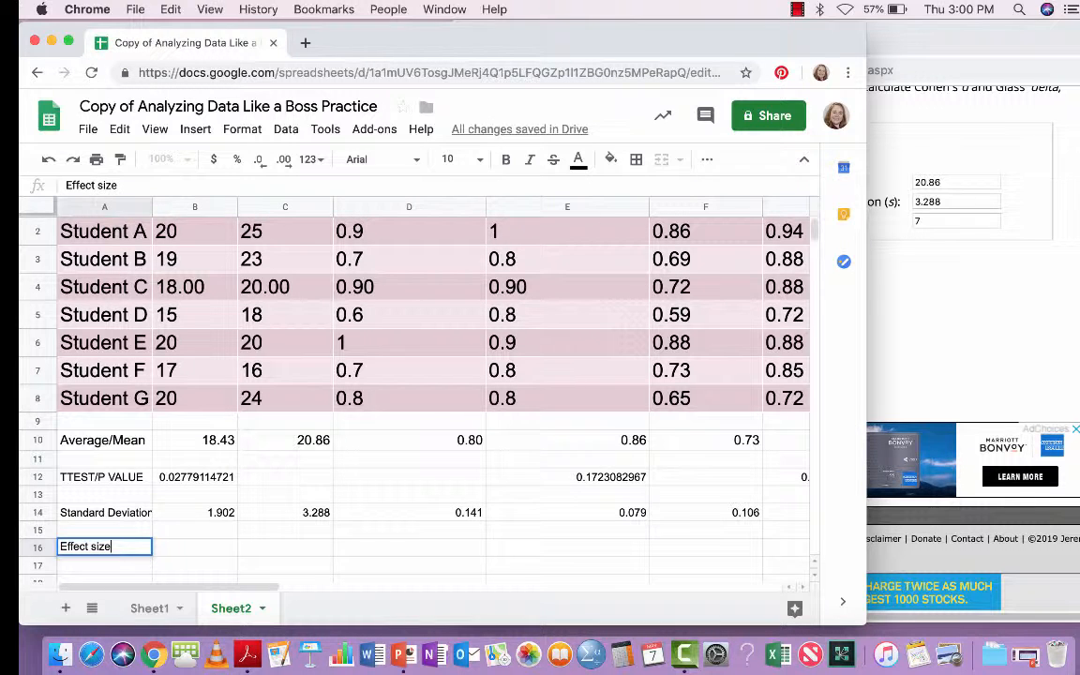
{"action": "key", "text": "Tab"}
{"action": "type", "text": ".9"}
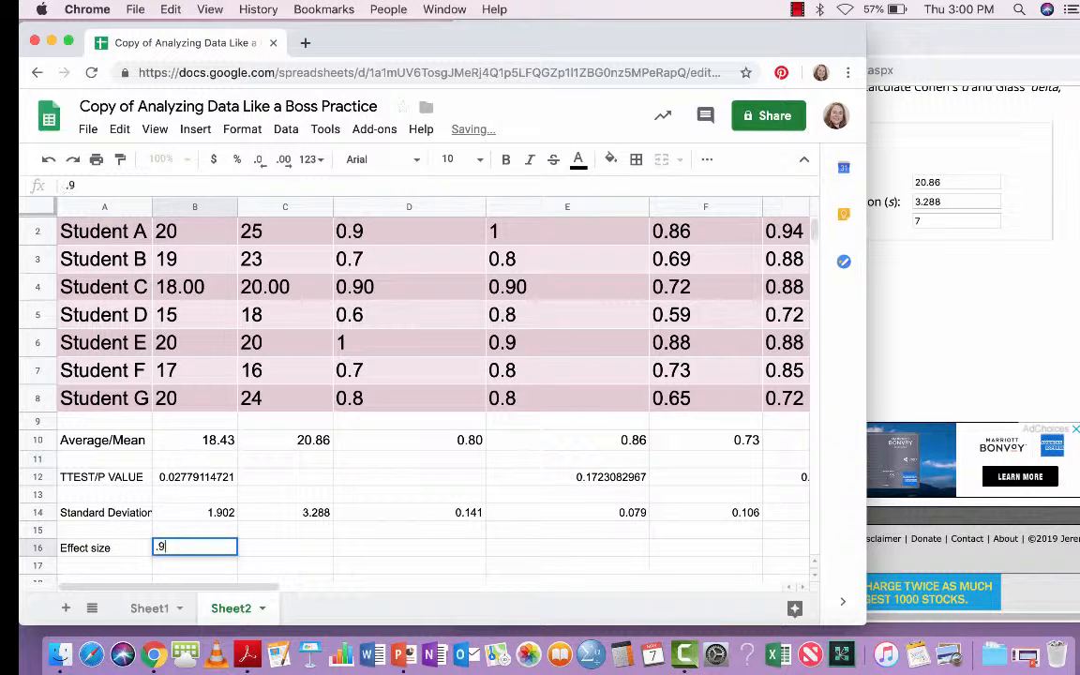
{"action": "type", "text": "0"}
{"action": "left_click", "coordinate": [919, 361]}
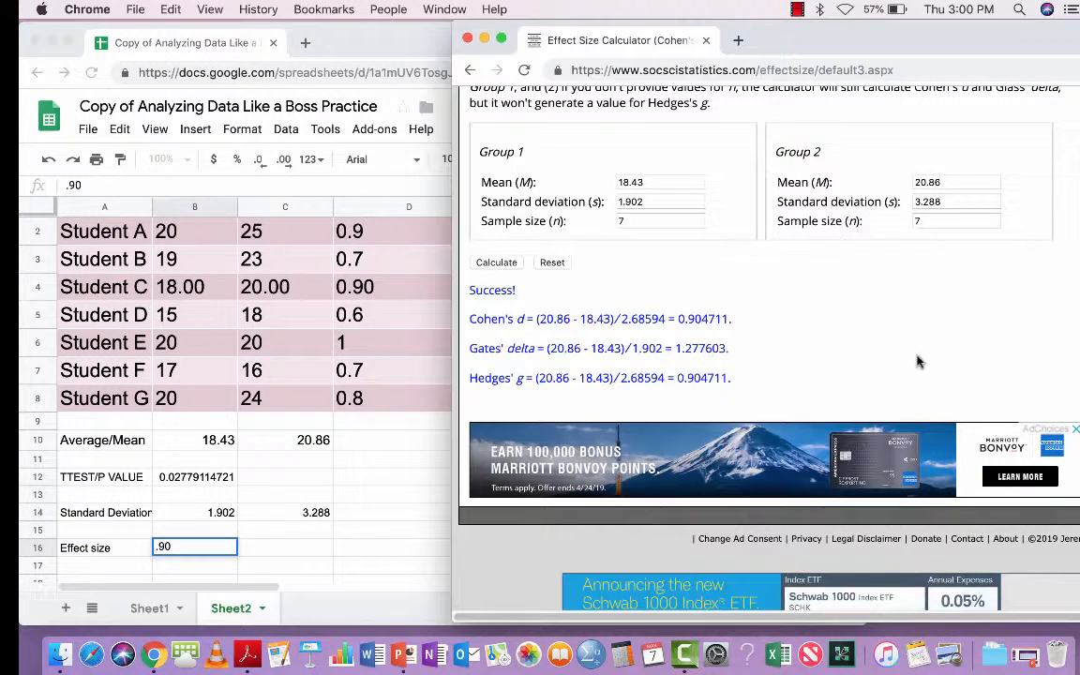
{"action": "left_click", "coordinate": [198, 540]}
{"action": "type", "text": "5"}
{"action": "key", "text": "Tab"}
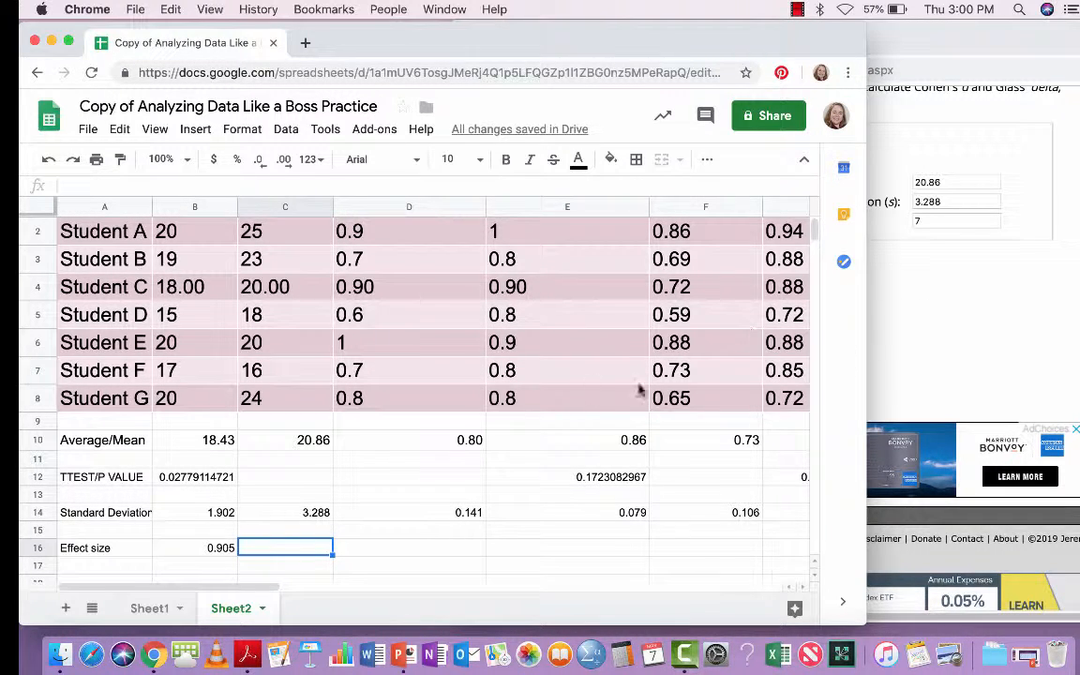
Reset the effect size calculator to clear the test-score values from both groups
{"action": "scroll", "coordinate": [469, 353], "scroll_direction": "up", "scroll_amount": 1}
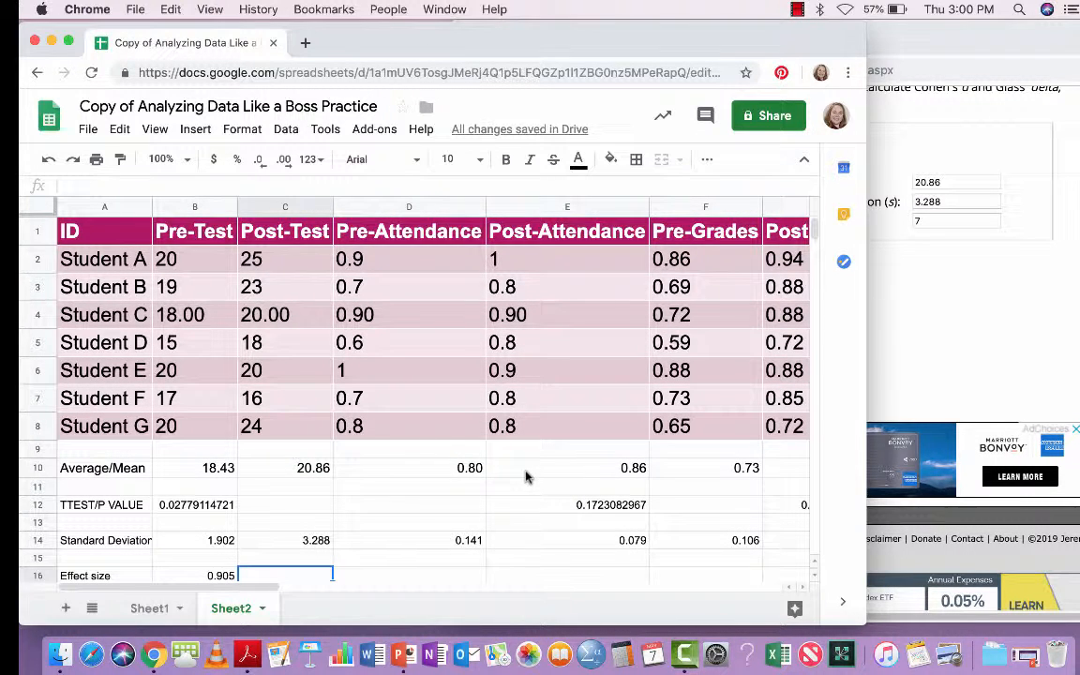
{"action": "left_click", "coordinate": [923, 306]}
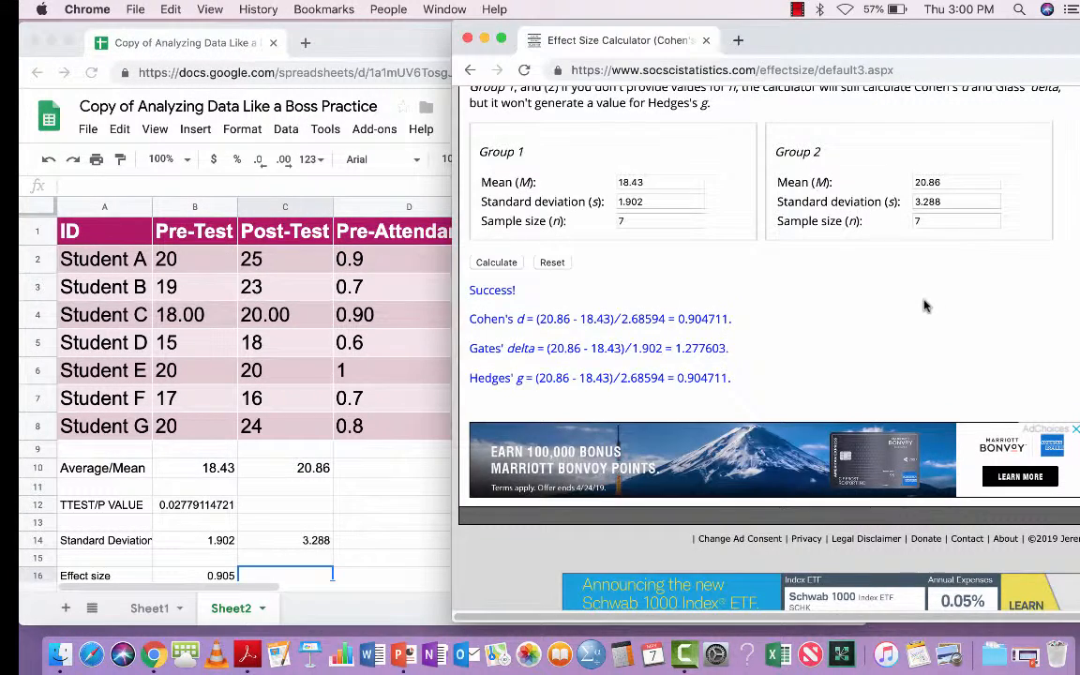
{"action": "key", "text": "super+grave"}
{"action": "scroll", "coordinate": [627, 531], "scroll_direction": "down", "scroll_amount": 1}
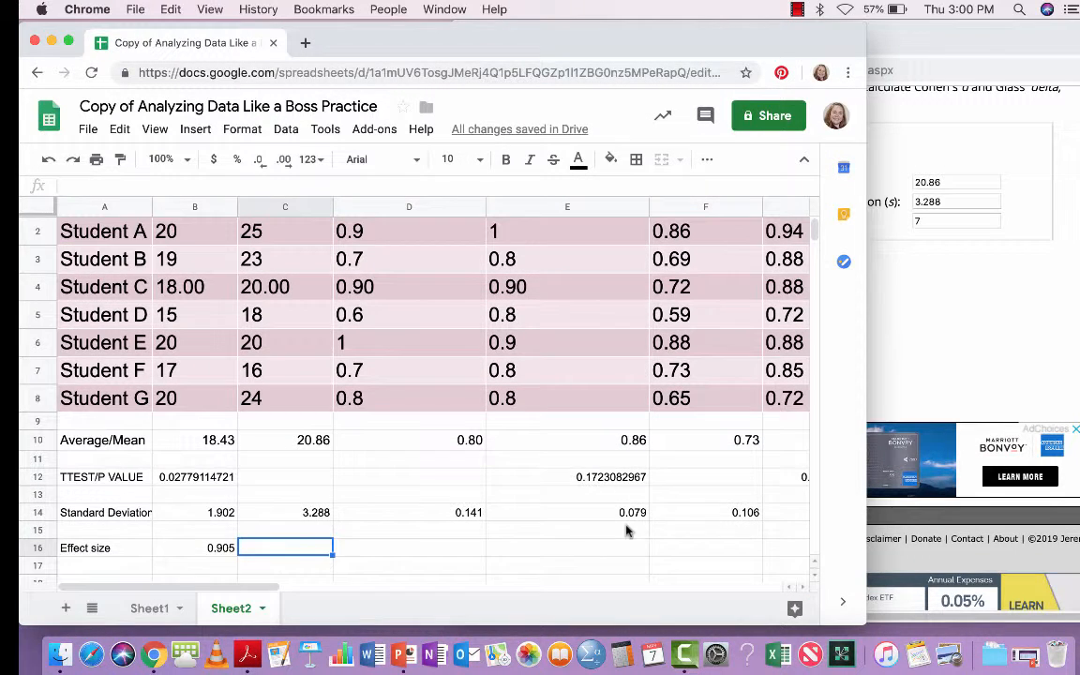
{"action": "left_click_drag", "start_coordinate": [263, 588], "coordinate": [398, 592]}
{"action": "left_click", "coordinate": [884, 303]}
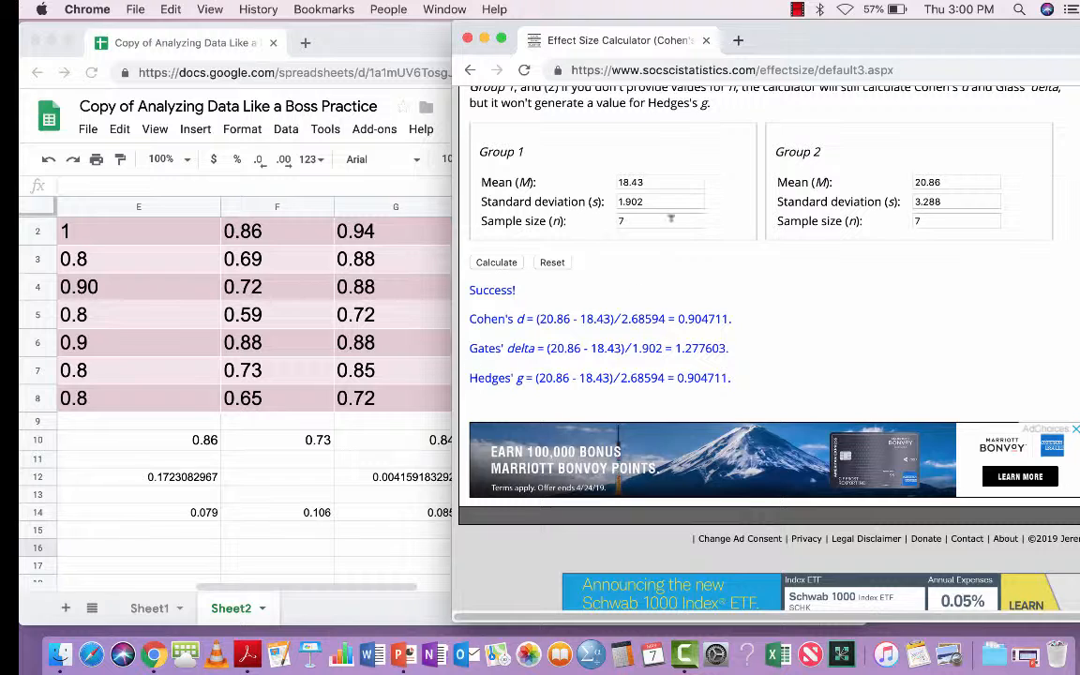
{"action": "left_click", "coordinate": [551, 262]}
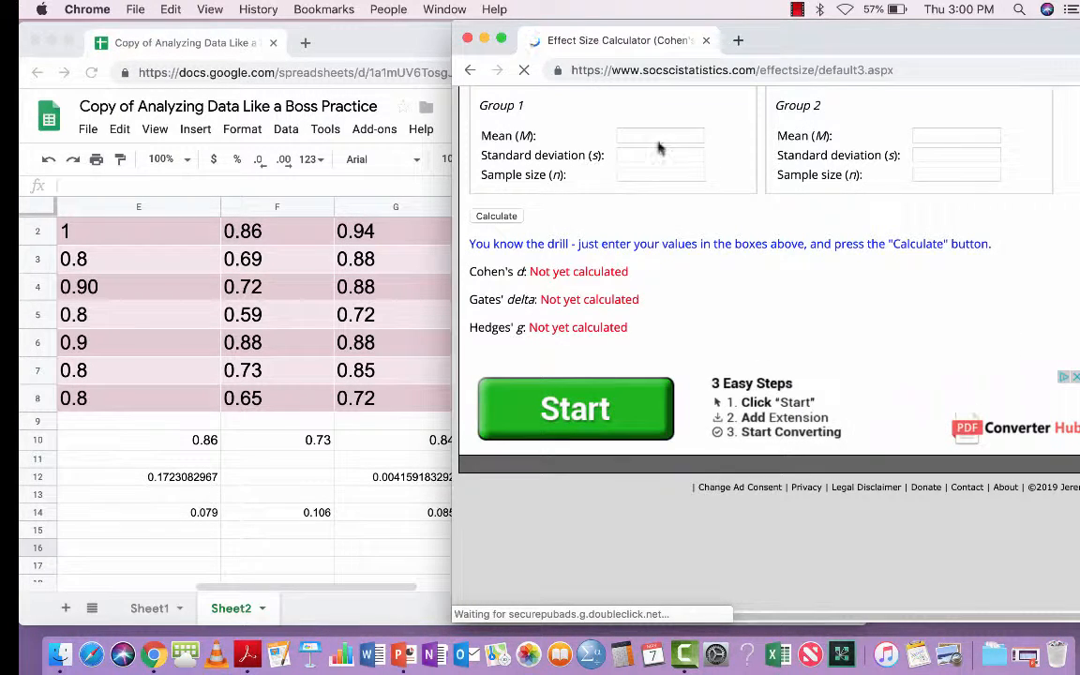
Enter the mean .73, standard deviation .106 and sample size 7 for Group 1 in the effect size calculator
{"action": "left_click", "coordinate": [656, 135]}
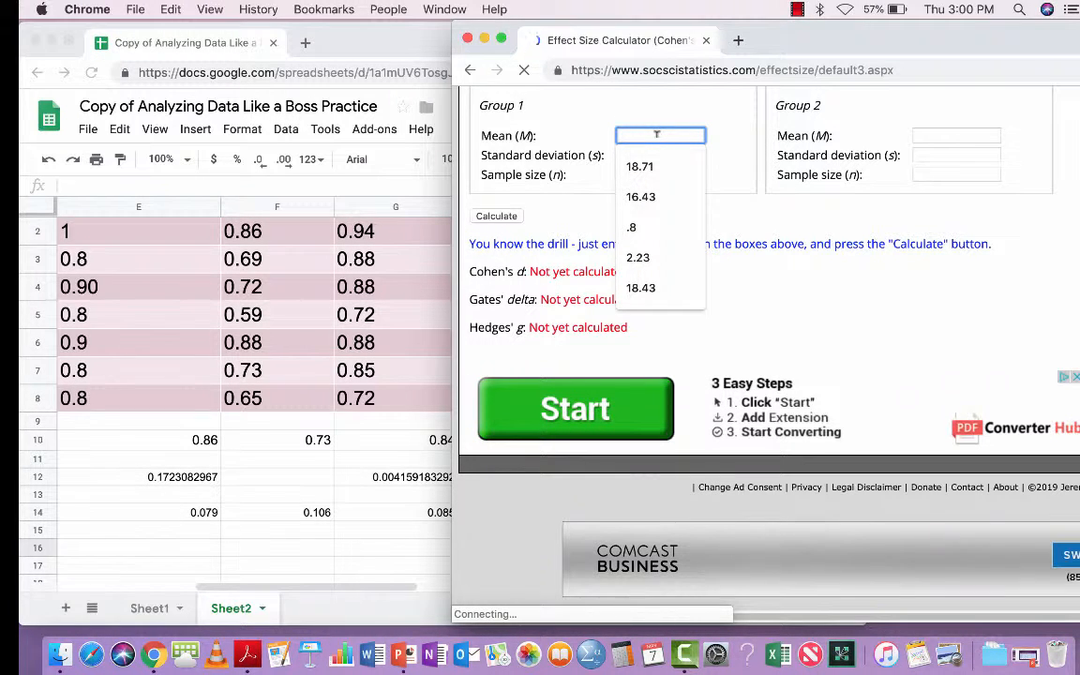
{"action": "type", "text": ".73"}
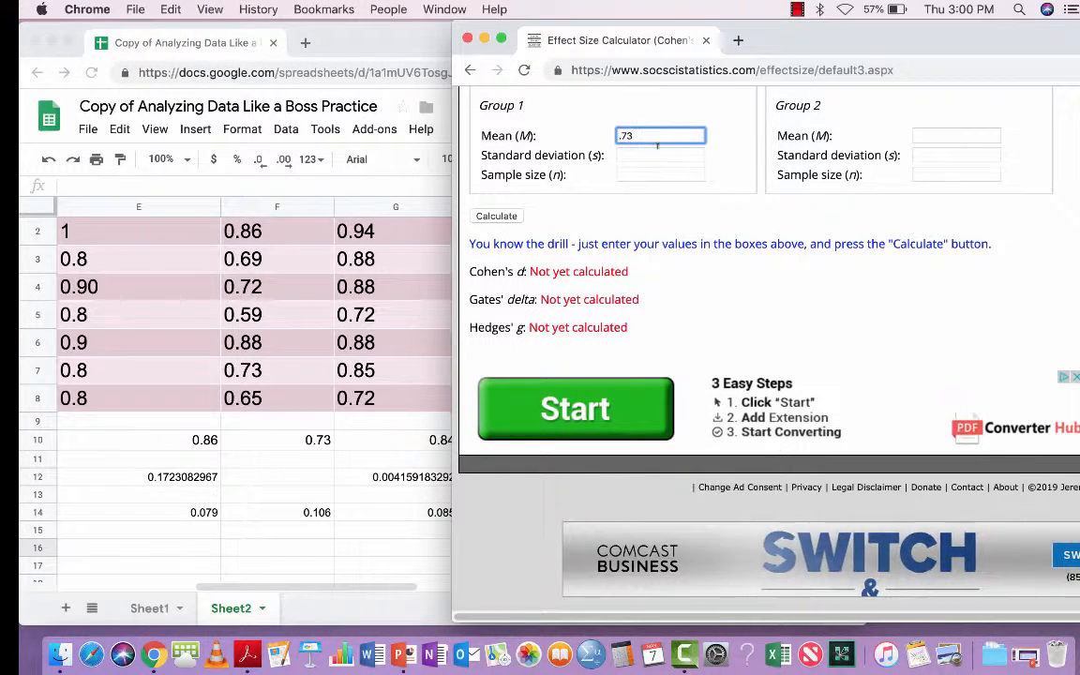
{"action": "left_click", "coordinate": [657, 150]}
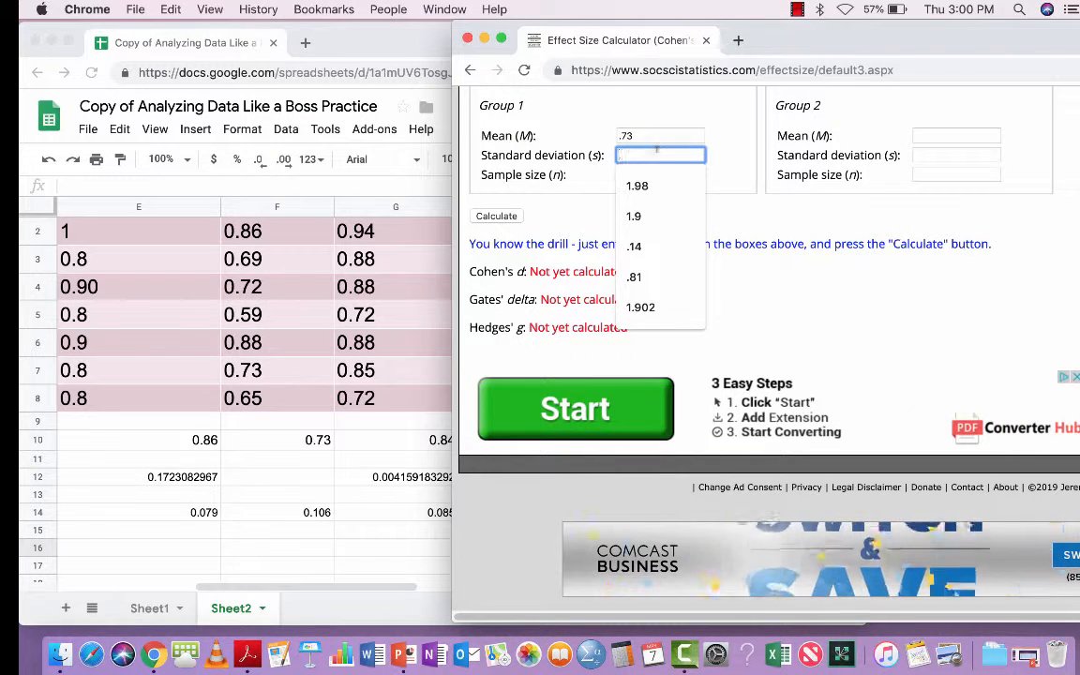
{"action": "type", "text": ".106"}
{"action": "key", "text": "Tab"}
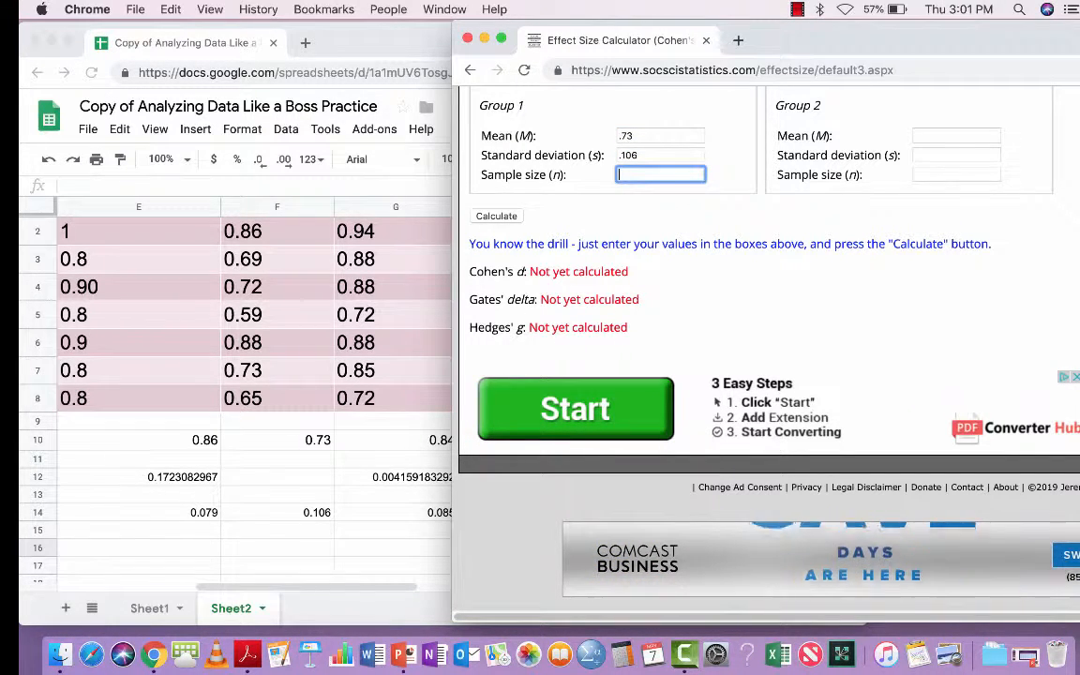
{"action": "type", "text": "7"}
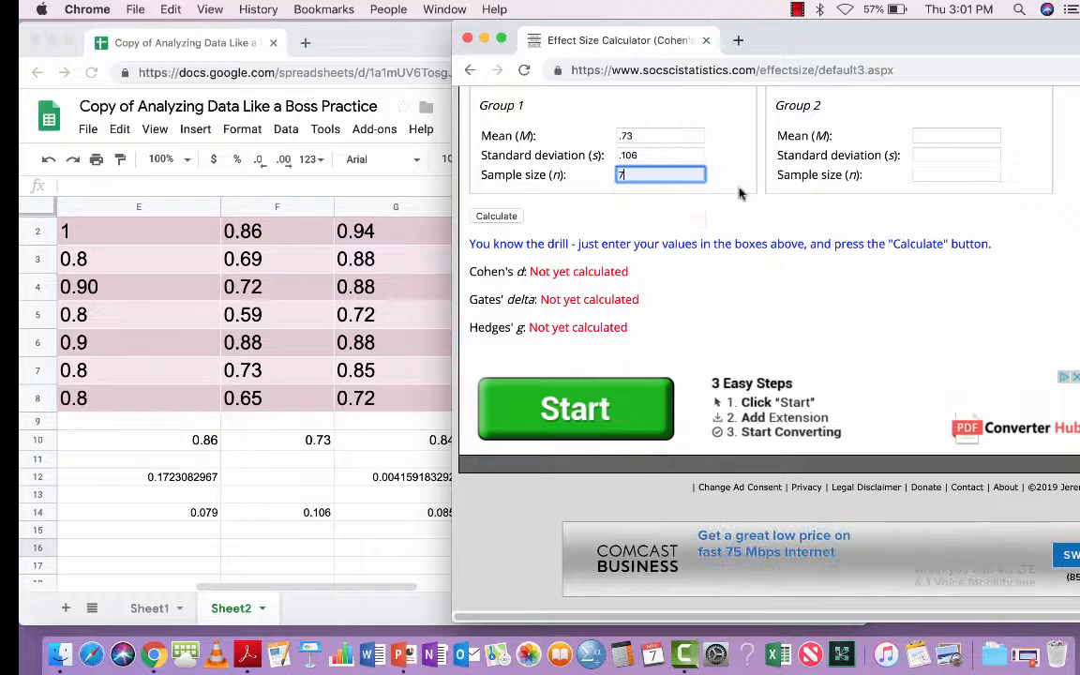
Enter the mean .84, standard deviation .085 and sample size 7 for Group 2, and calculate the effect size
{"action": "left_click", "coordinate": [934, 136]}
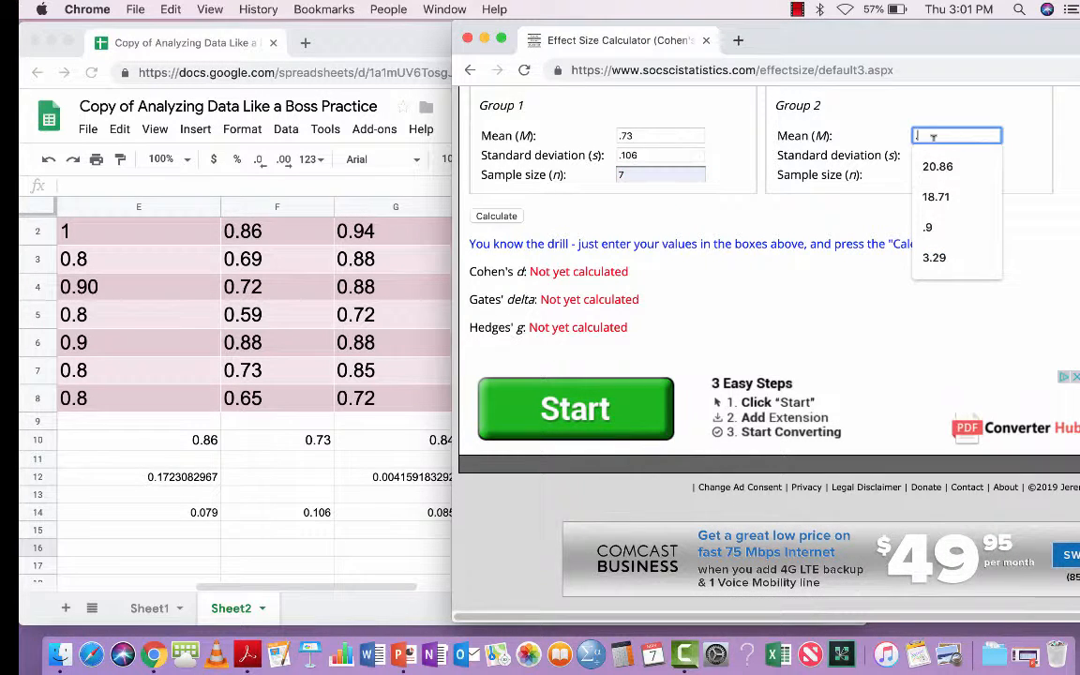
{"action": "type", "text": ".84"}
{"action": "key", "text": "Tab"}
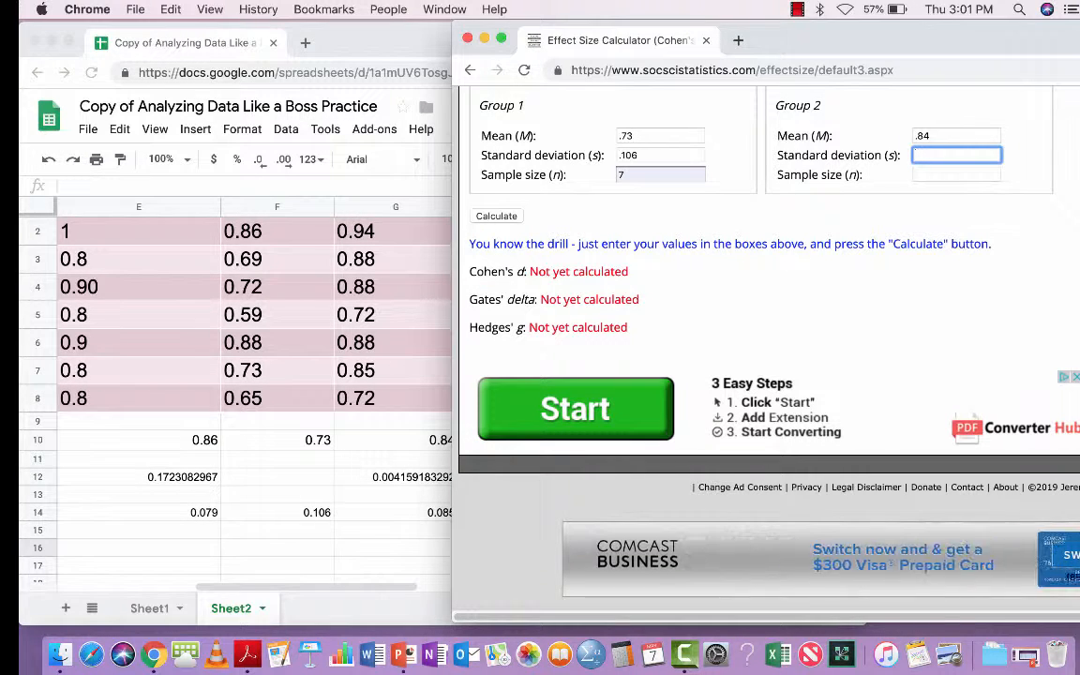
{"action": "left_click_drag", "start_coordinate": [789, 53], "coordinate": [820, 53]}
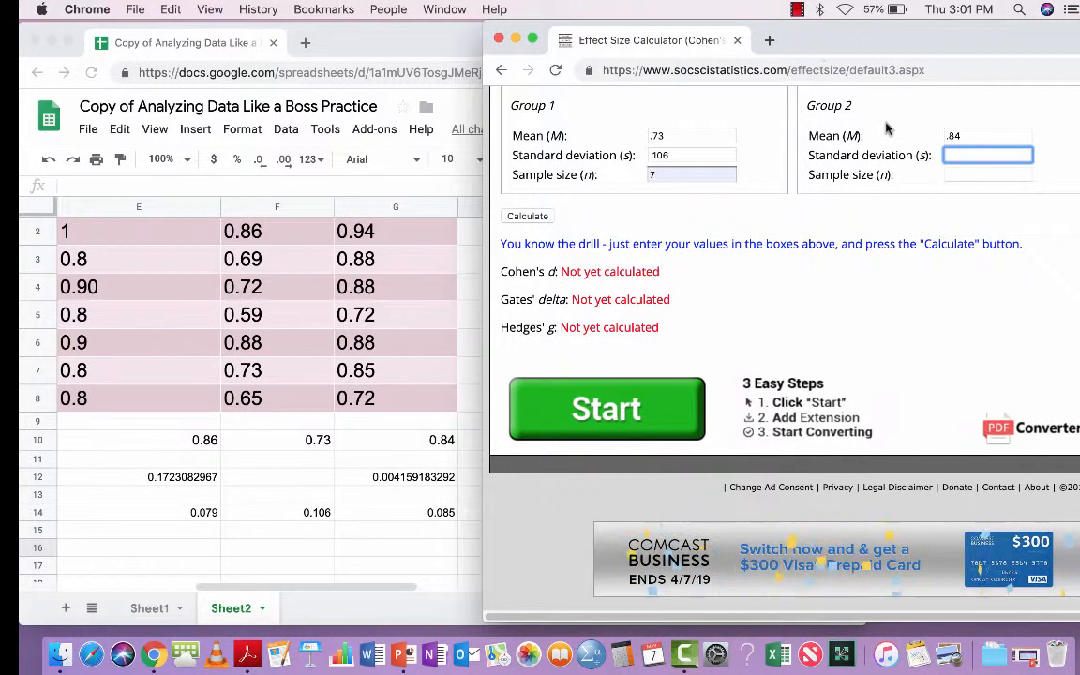
{"action": "type", "text": ".08"}
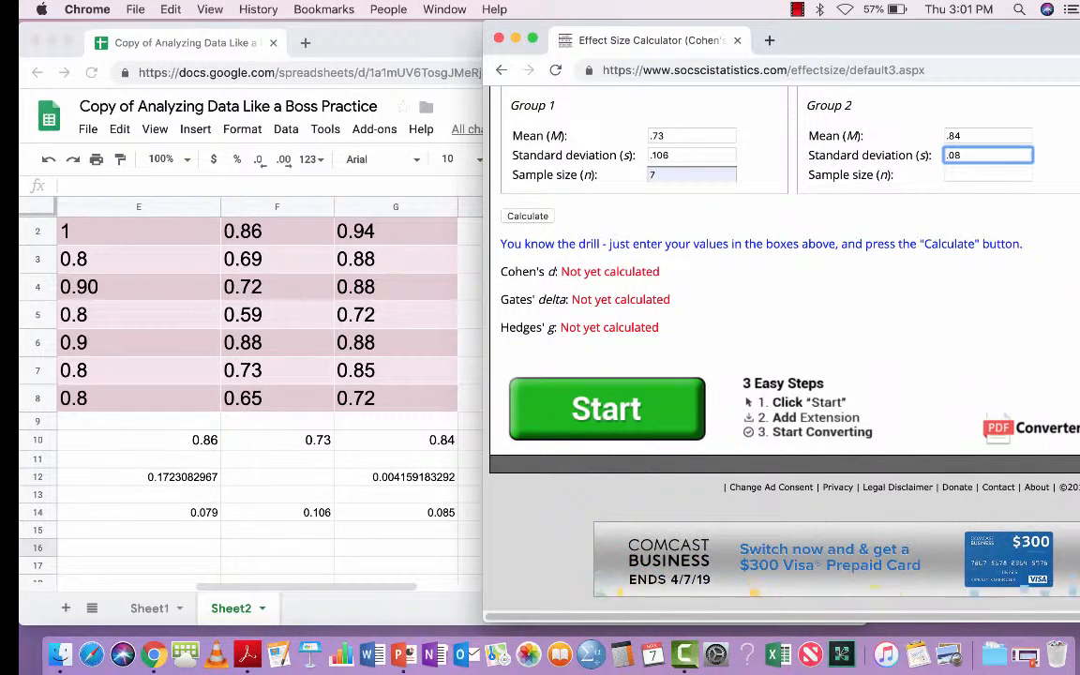
{"action": "type", "text": "5"}
{"action": "key", "text": "Tab"}
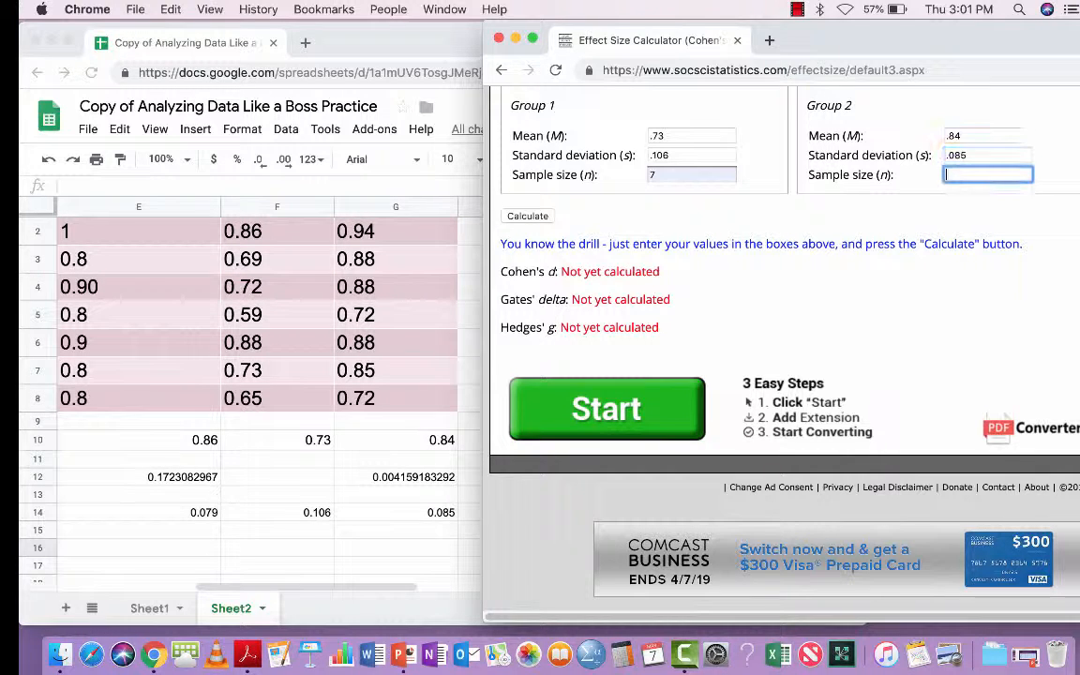
{"action": "type", "text": "7"}
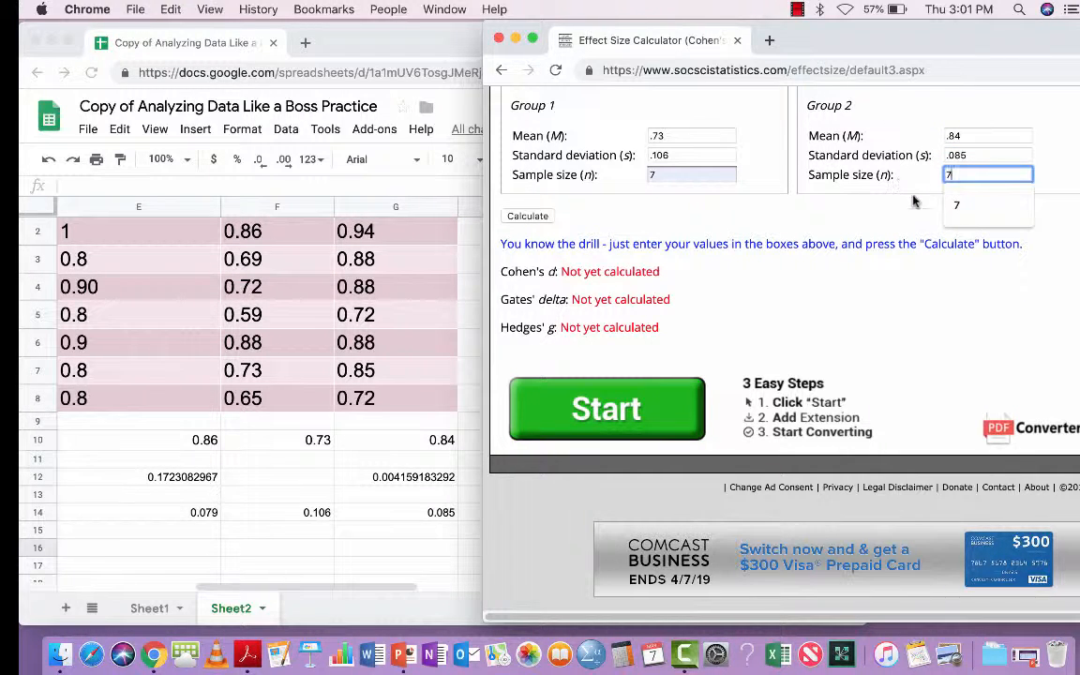
{"action": "left_click", "coordinate": [526, 217]}
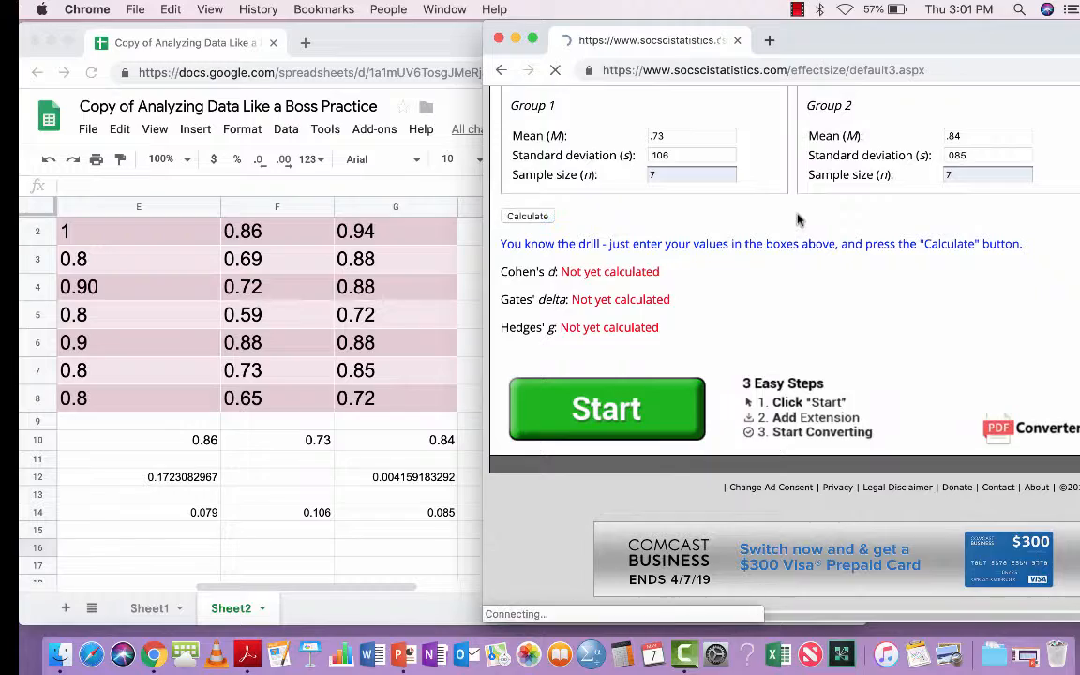
{"action": "scroll", "coordinate": [726, 386], "scroll_direction": "down", "scroll_amount": 10}
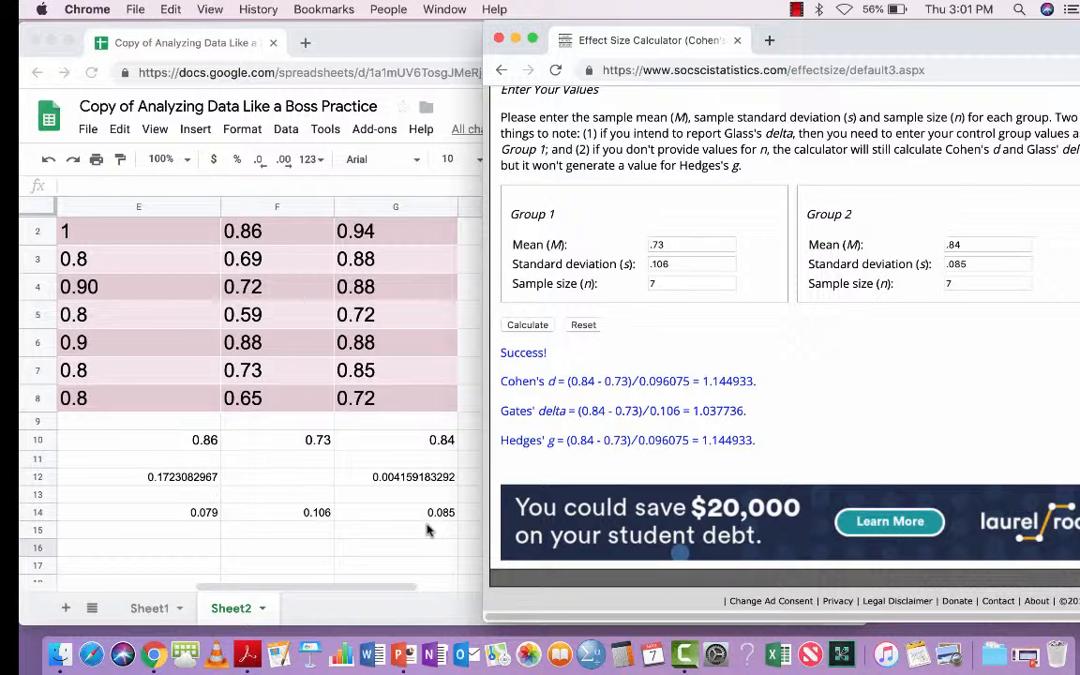
Enter the calculated Cohen's d, rounded to 1.14, in cell G16 of the spreadsheet's effect size row
{"action": "scroll", "coordinate": [427, 530], "scroll_direction": "down", "scroll_amount": 3}
{"action": "left_click", "coordinate": [380, 584]}
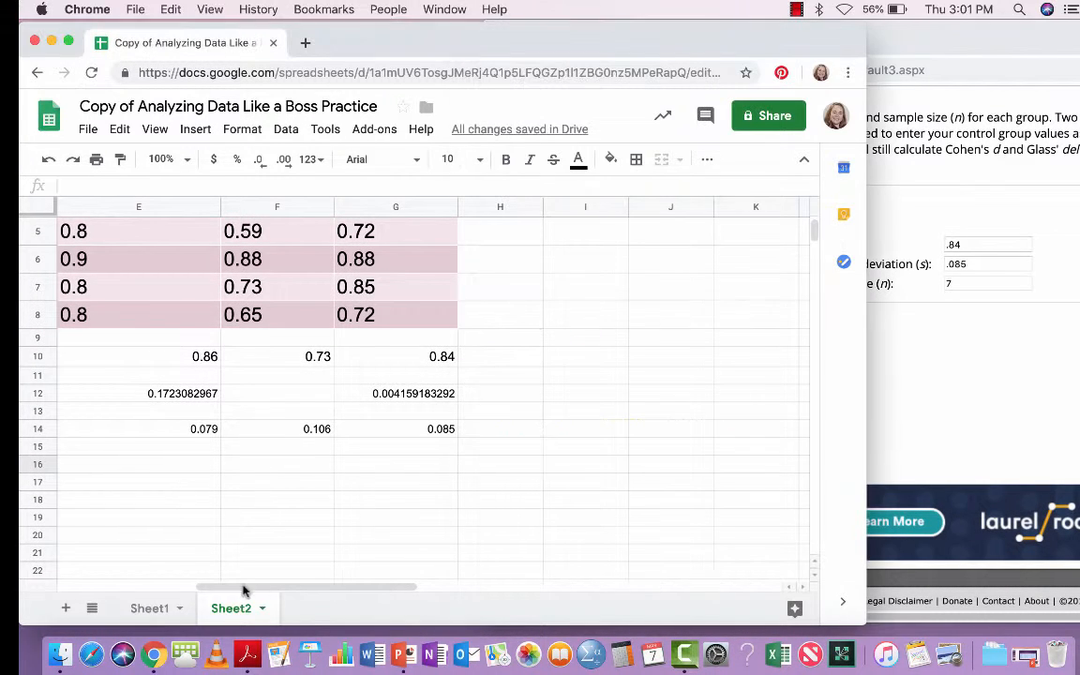
{"action": "left_click_drag", "start_coordinate": [220, 587], "coordinate": [182, 582]}
{"action": "left_click", "coordinate": [525, 467]}
{"action": "type", "text": "1.14"}
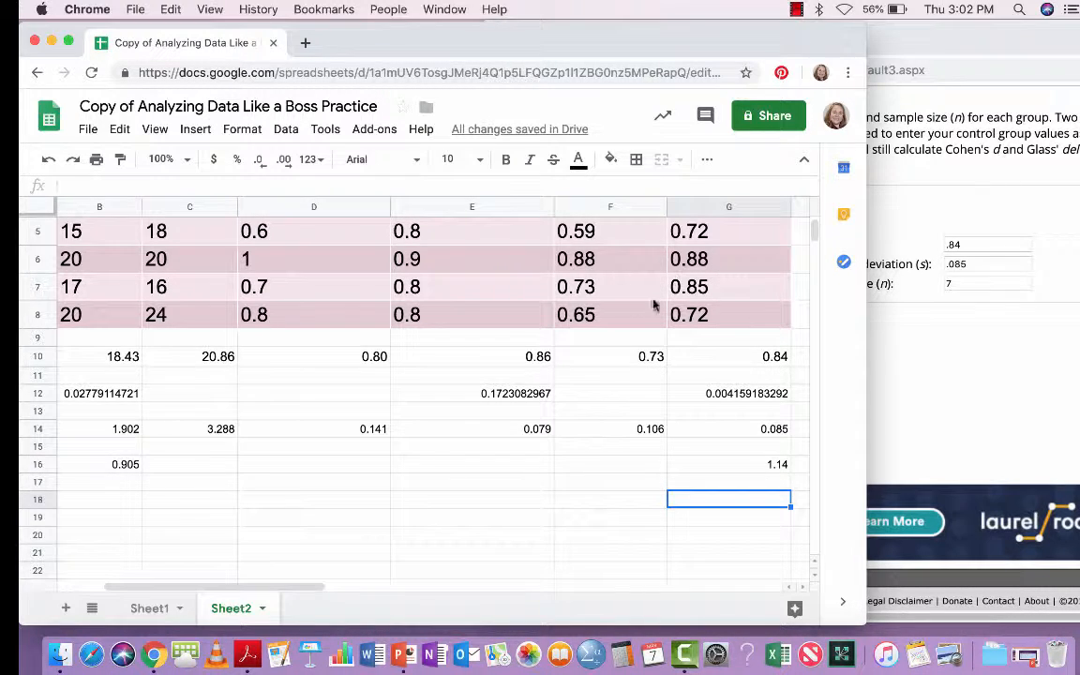
{"action": "left_click_drag", "start_coordinate": [305, 589], "coordinate": [282, 588]}
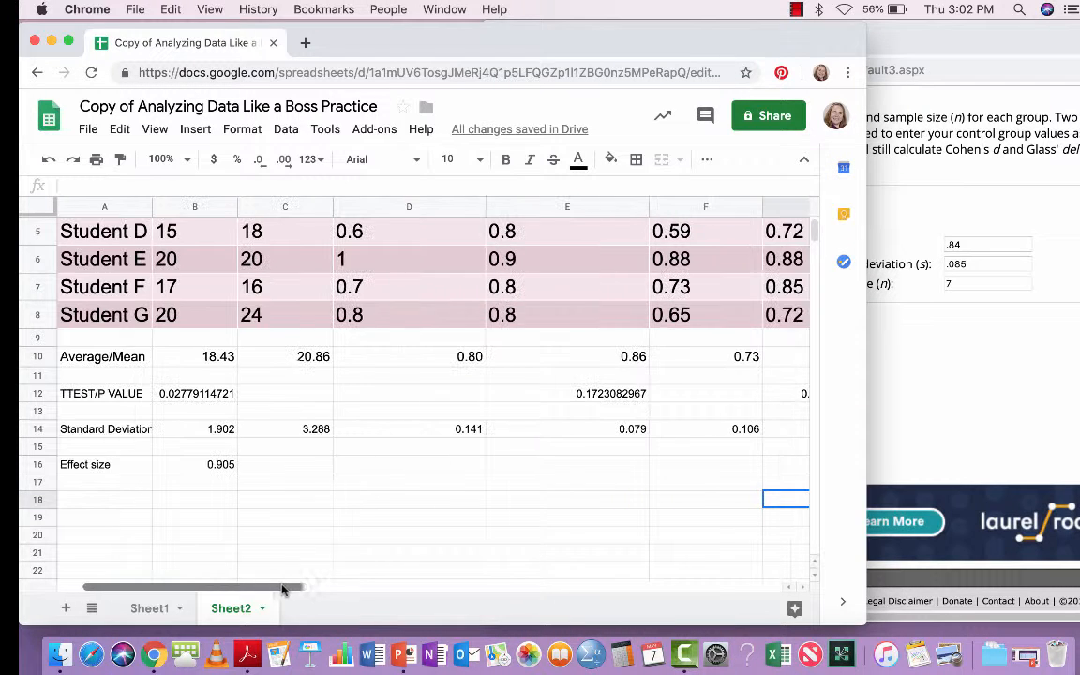